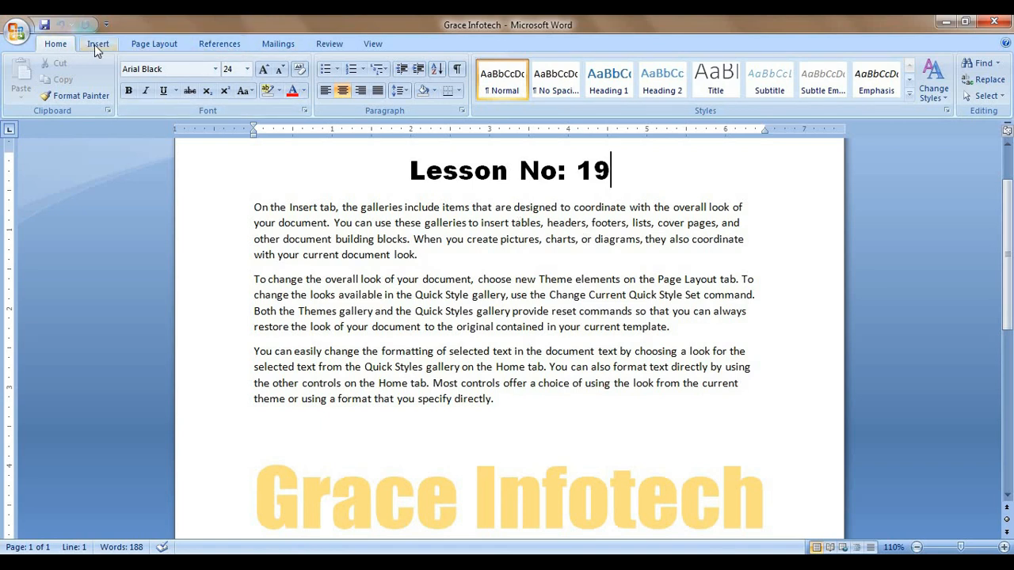
Step: Show the References tools for the 'Lesson No: 19' document
left_click(225, 46)
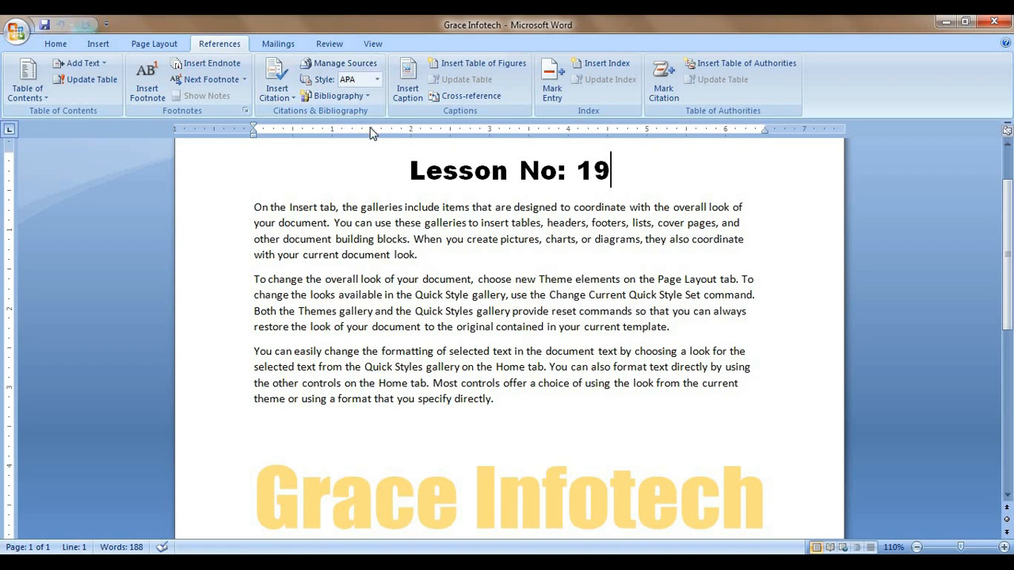
Step: Place the cursor after 'template.' in paragraph two and start adding a new citation source
left_click(290, 104)
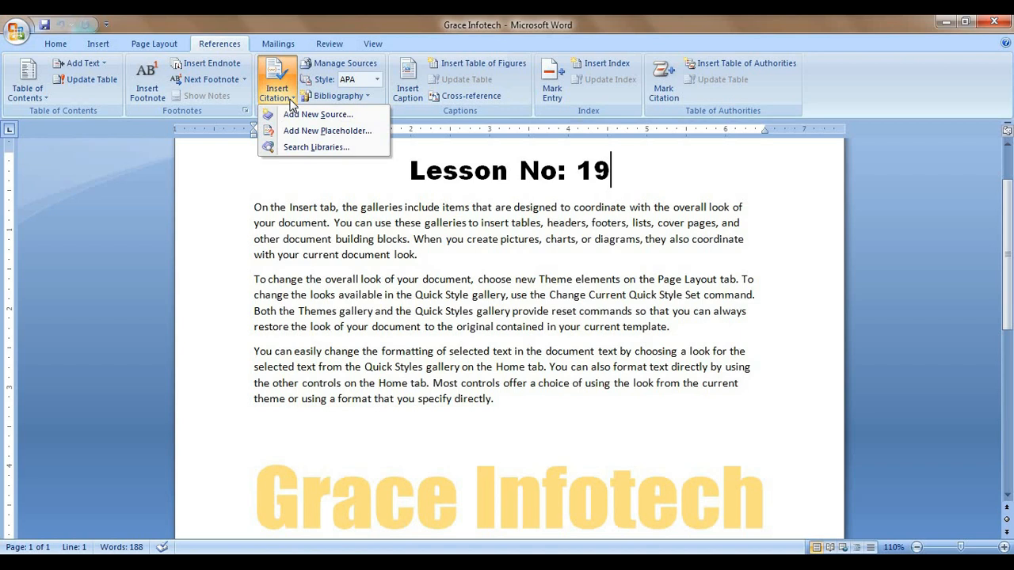
left_click(453, 258)
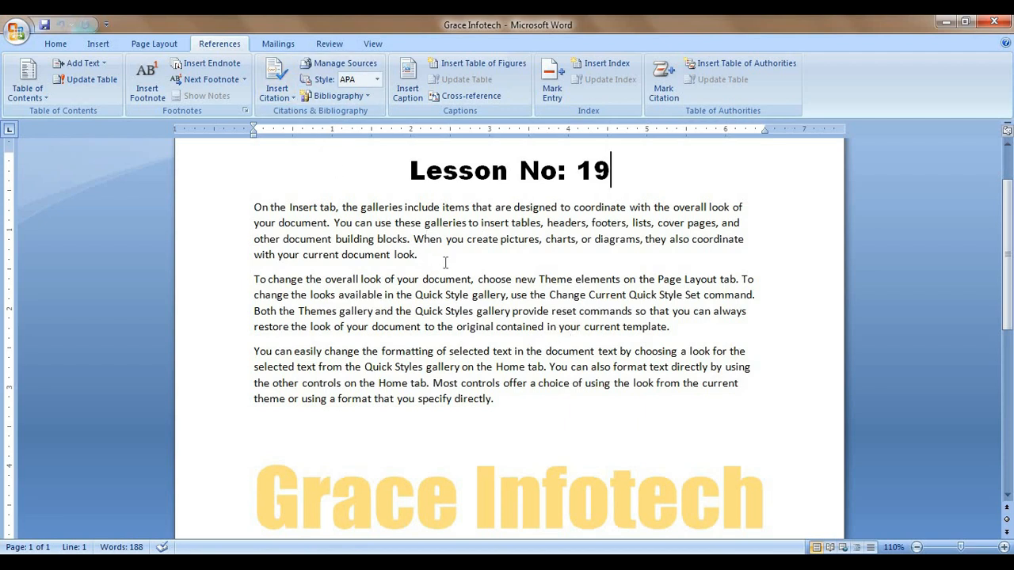
left_click_drag(671, 327, 254, 279)
left_click(703, 337)
left_click(288, 96)
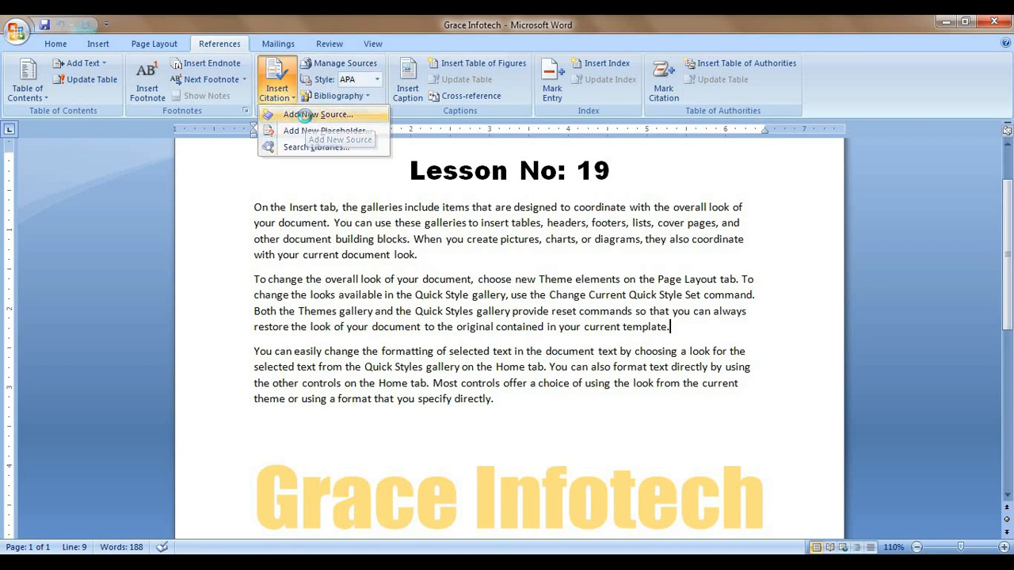
left_click(309, 115)
left_click_drag(446, 184, 332, 78)
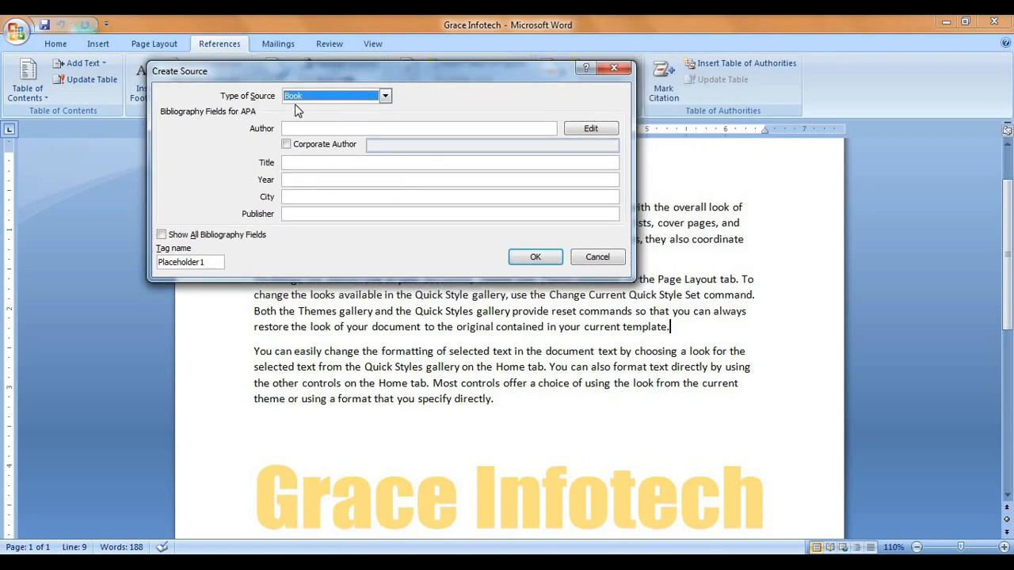
left_click(385, 97)
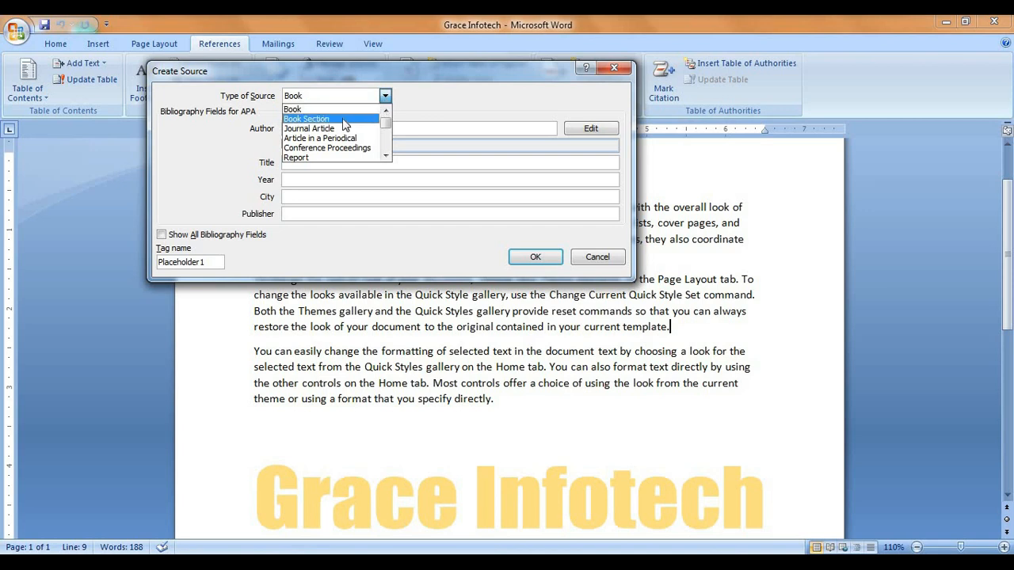
left_click(434, 92)
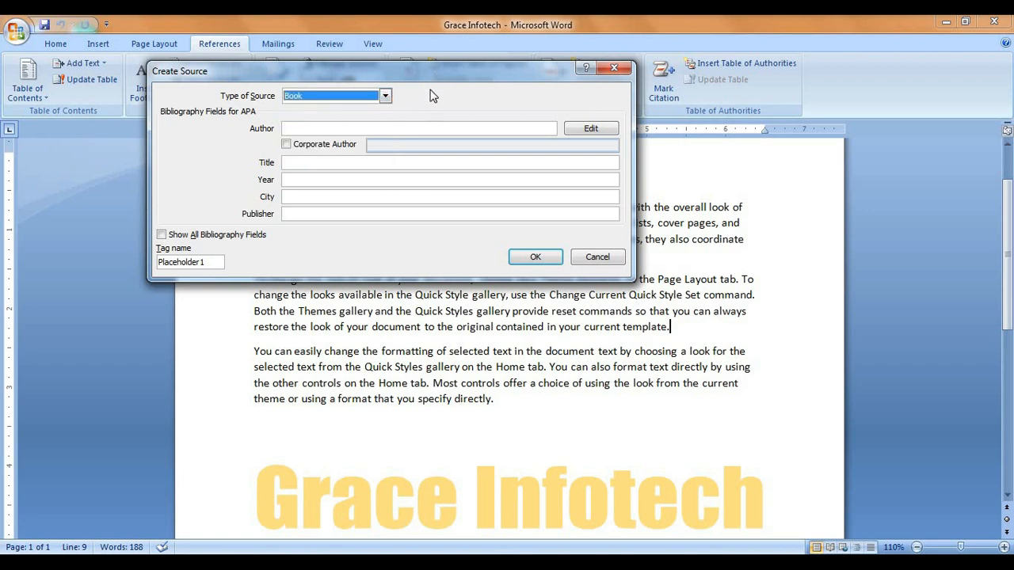
left_click(385, 97)
left_click(385, 96)
left_click(296, 128)
left_click(310, 162)
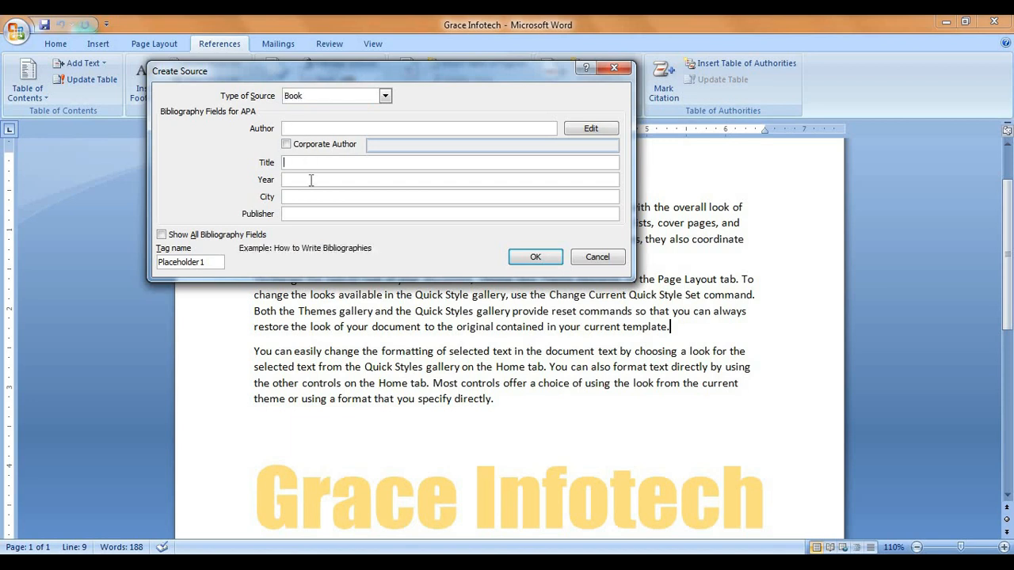
left_click(311, 180)
left_click(308, 213)
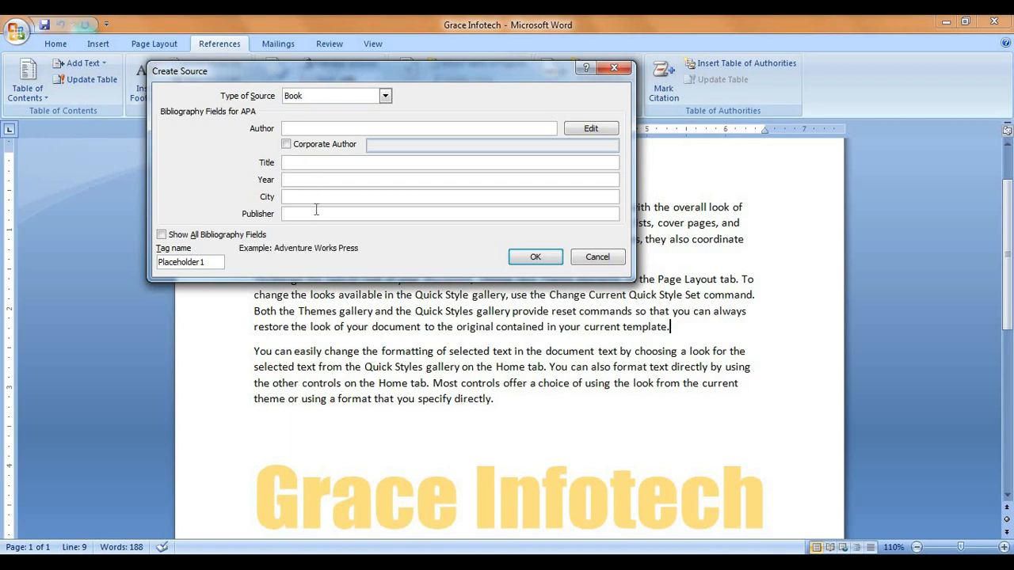
left_click(385, 95)
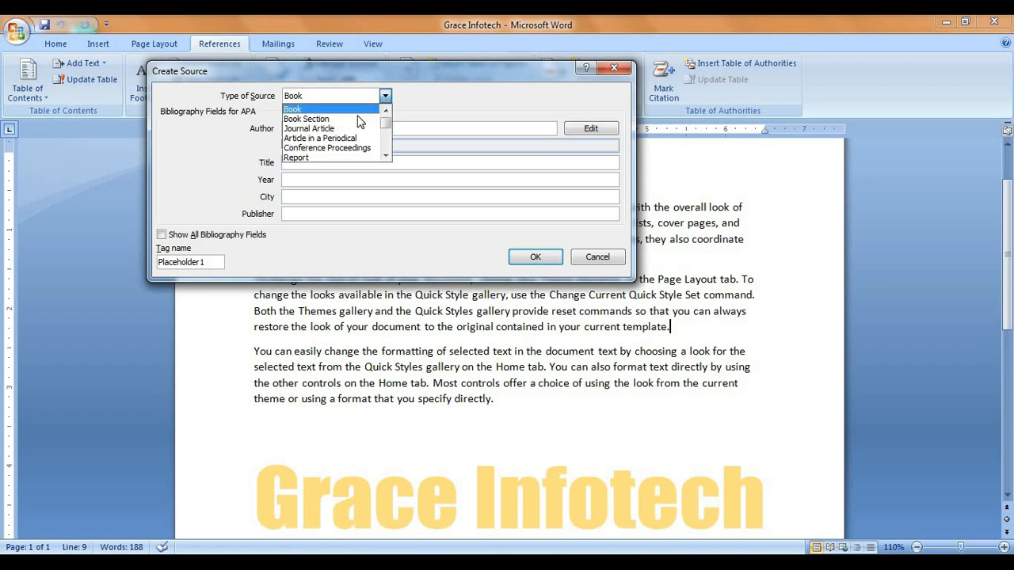
left_click(388, 159)
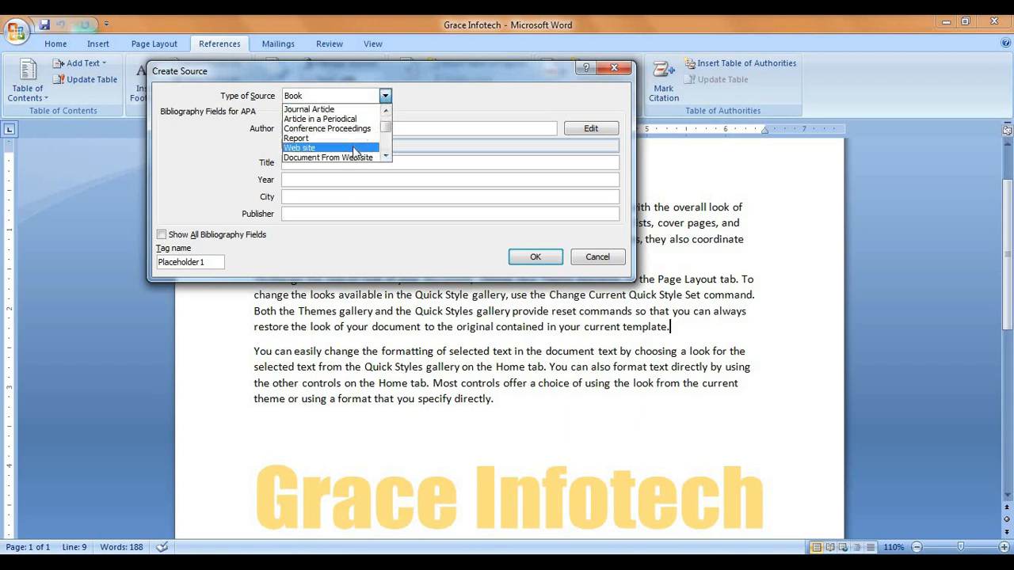
left_click(358, 149)
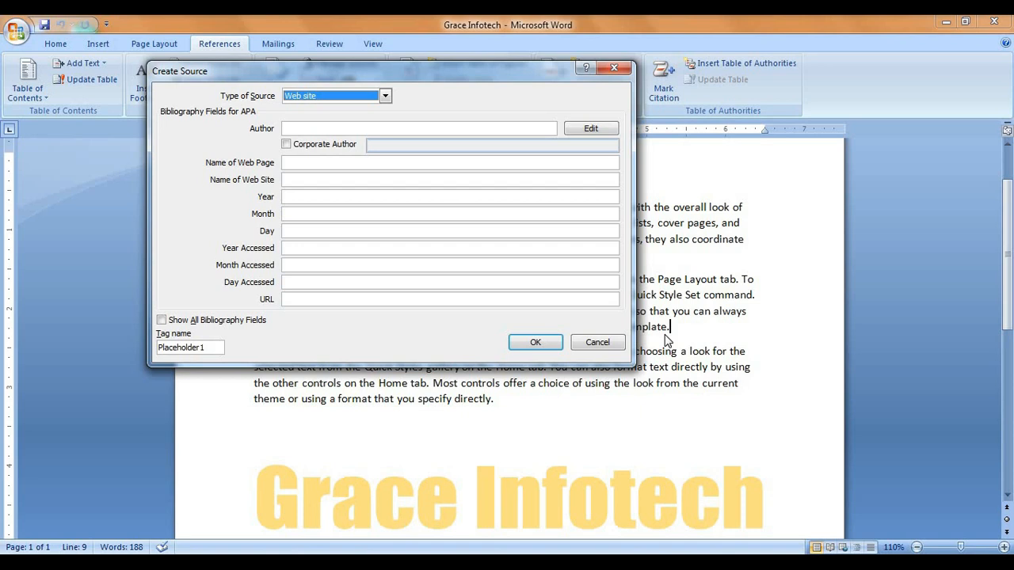
left_click(297, 129)
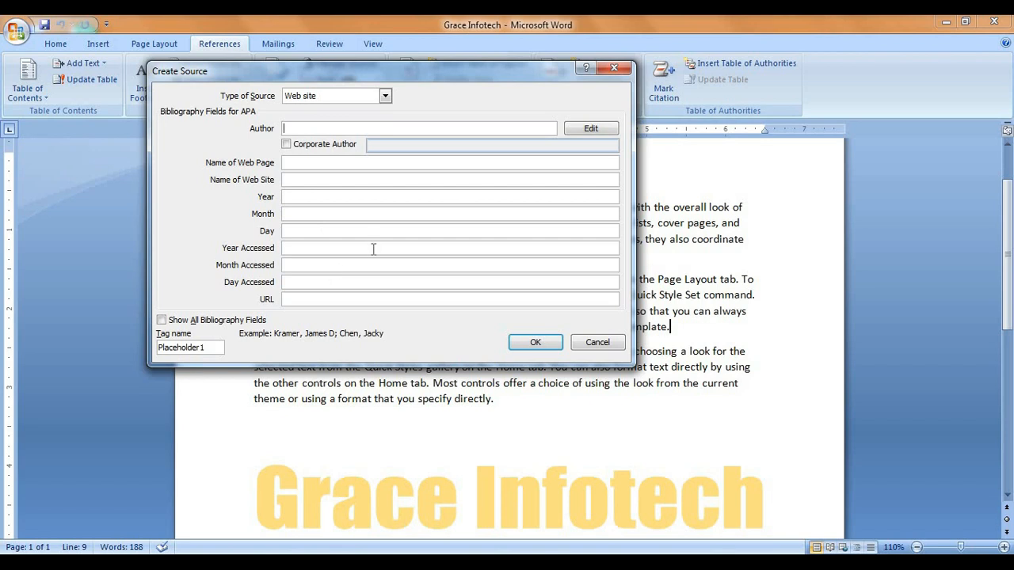
left_click(385, 96)
scroll(345, 127, "up", 1)
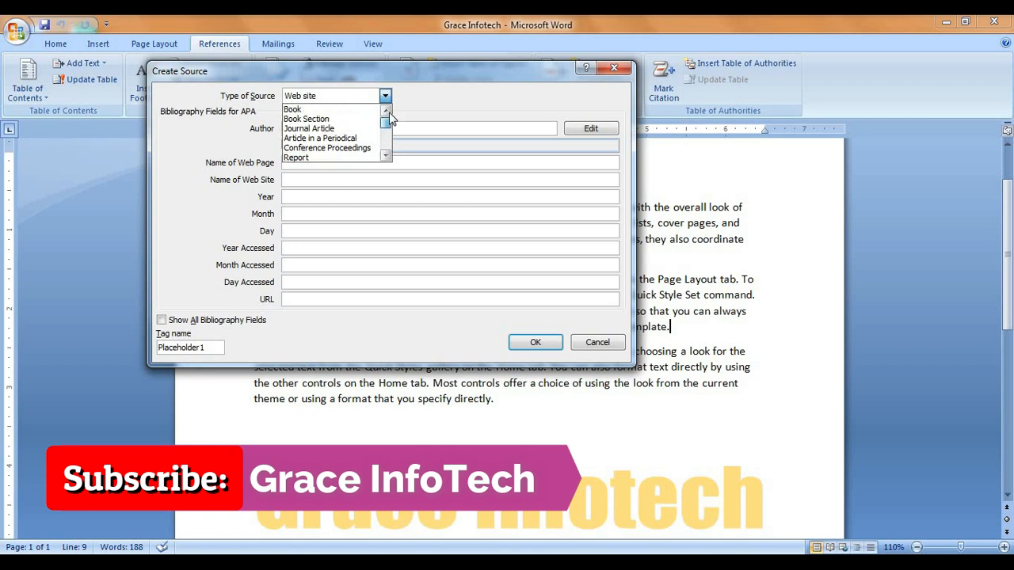
left_click(342, 109)
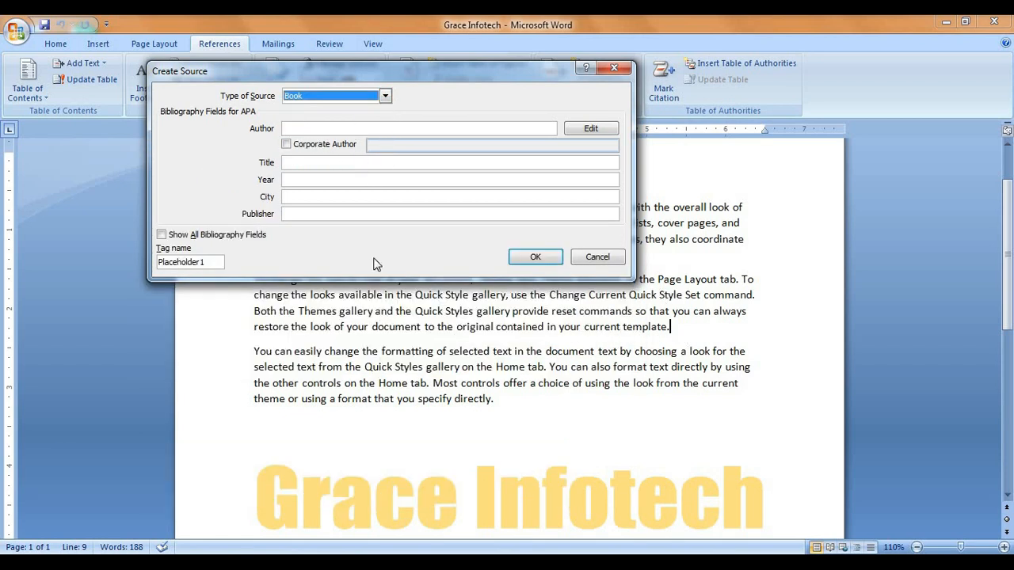
left_click(293, 128)
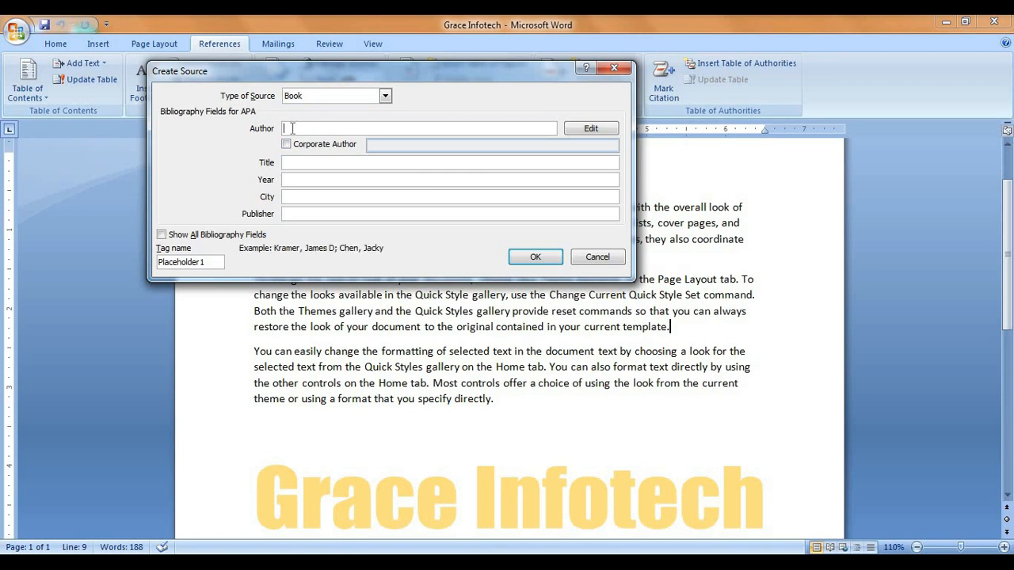
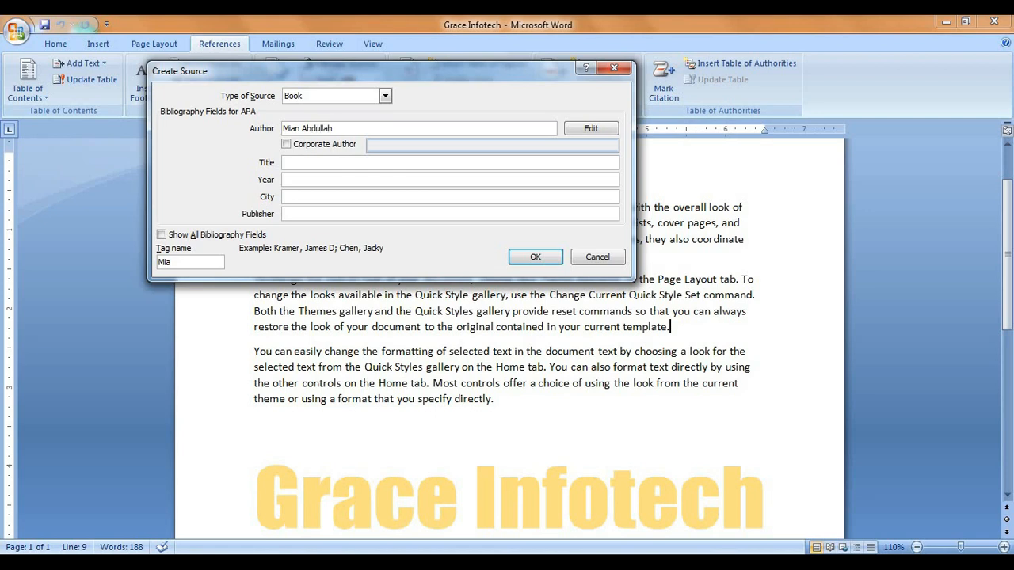
Step: Enter the author's name, title 'Software Instructor', year 2020 and city Sheikhupura for the book
left_click(315, 165)
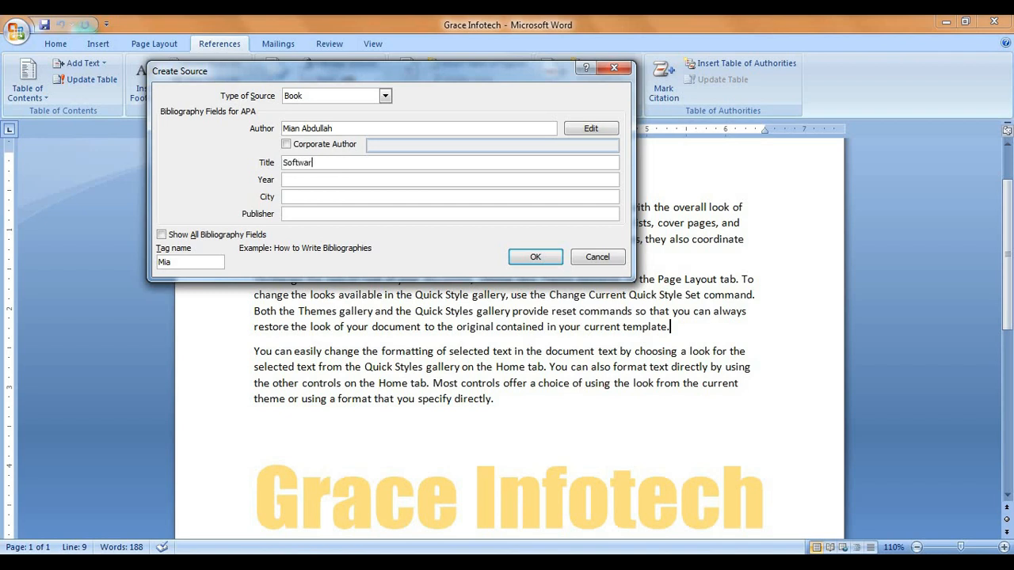
type("Software Instructor")
left_click(335, 182)
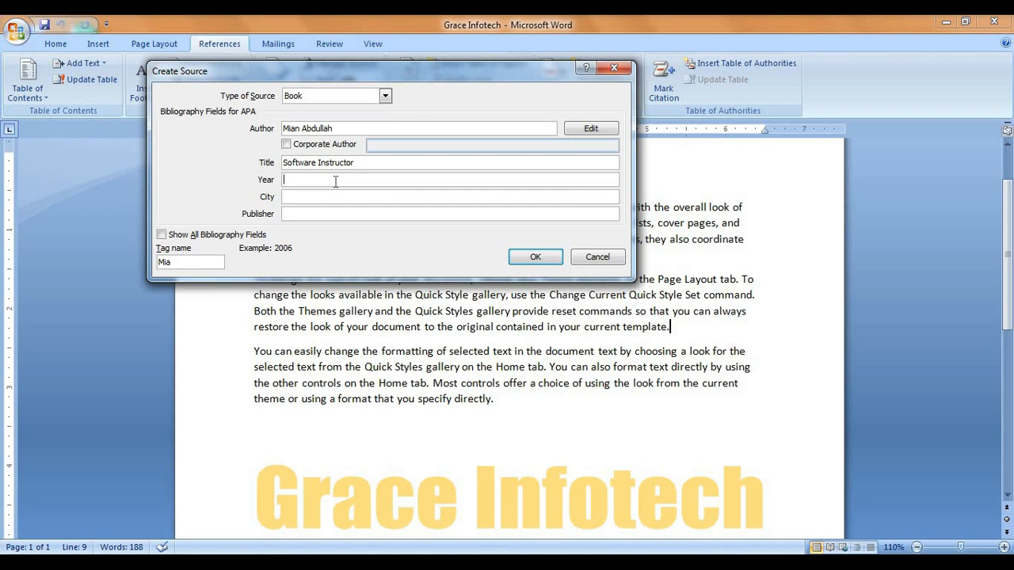
type("2020")
left_click(307, 197)
type("Sheikhupu")
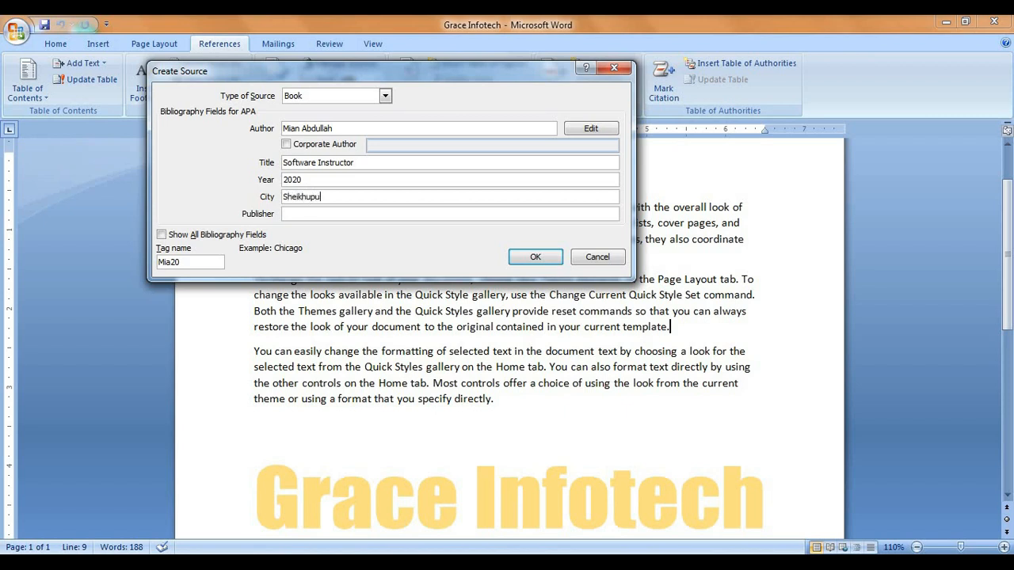
type("ra")
Step: Show all bibliography fields, set publisher Dogal Unique, and insert the citation
left_click(316, 214)
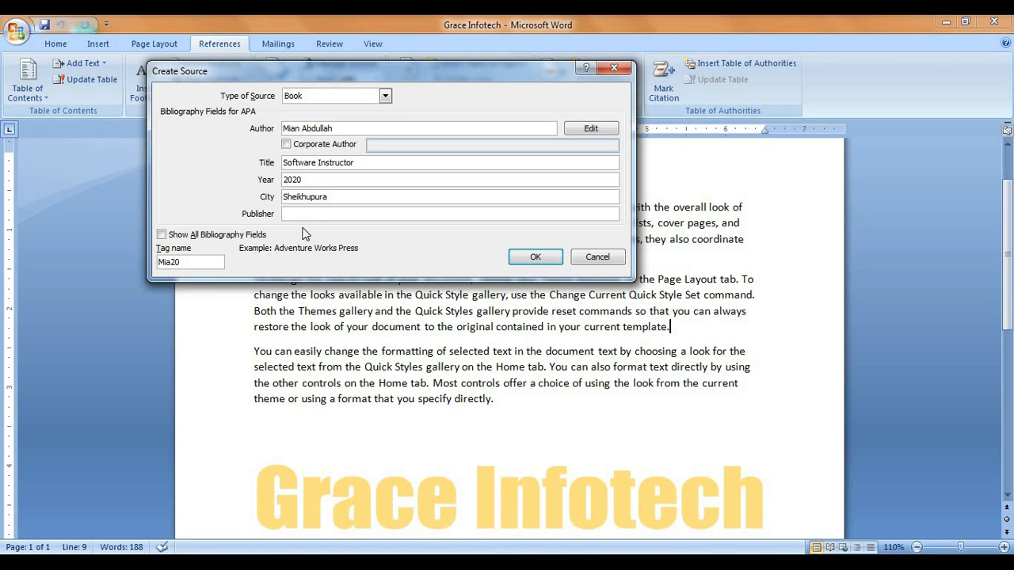
left_click(161, 235)
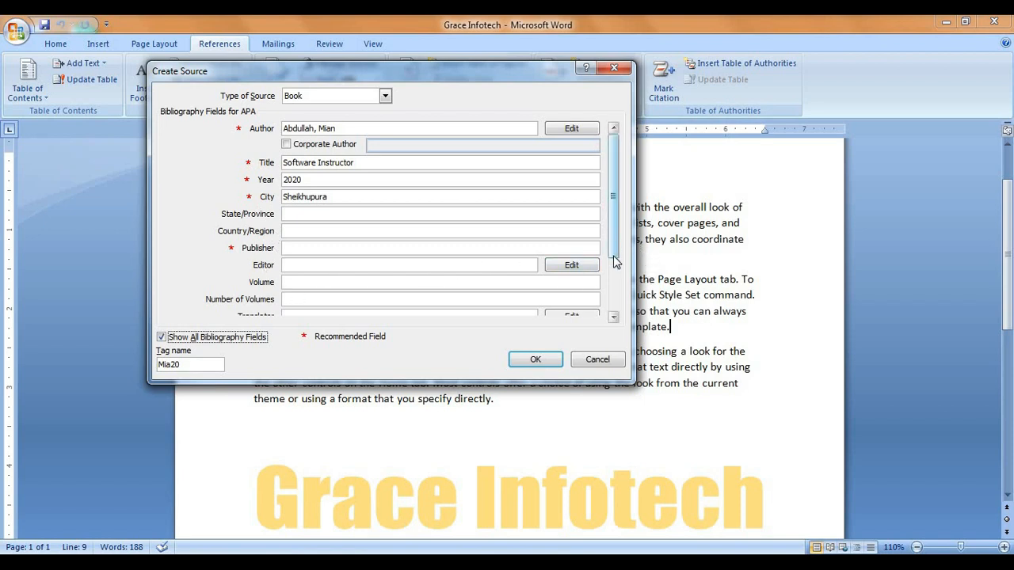
mouse_move(617, 255)
left_mouse_down()
mouse_move(619, 295)
mouse_move(615, 242)
left_mouse_up()
left_click(307, 230)
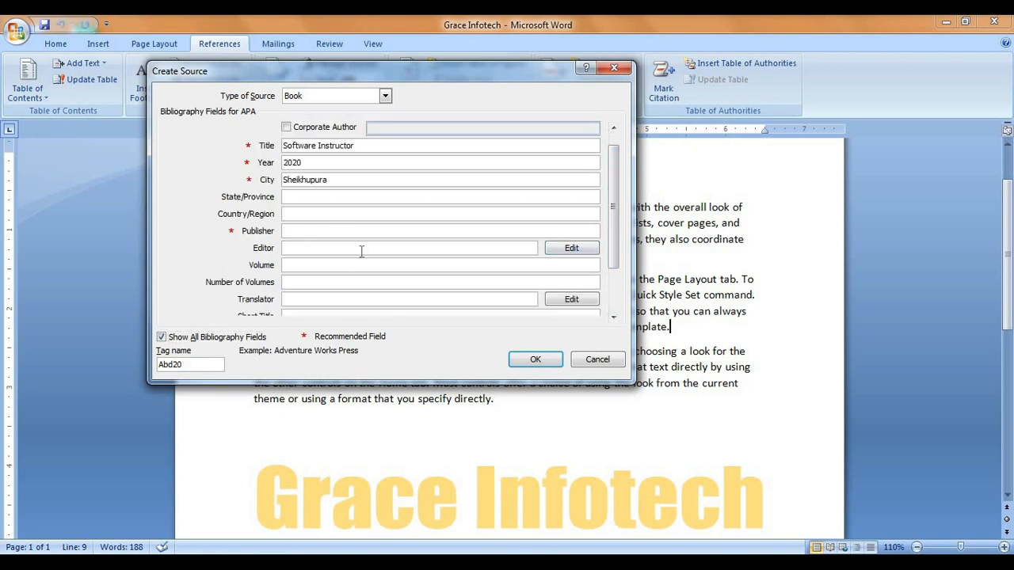
type("Dogal")
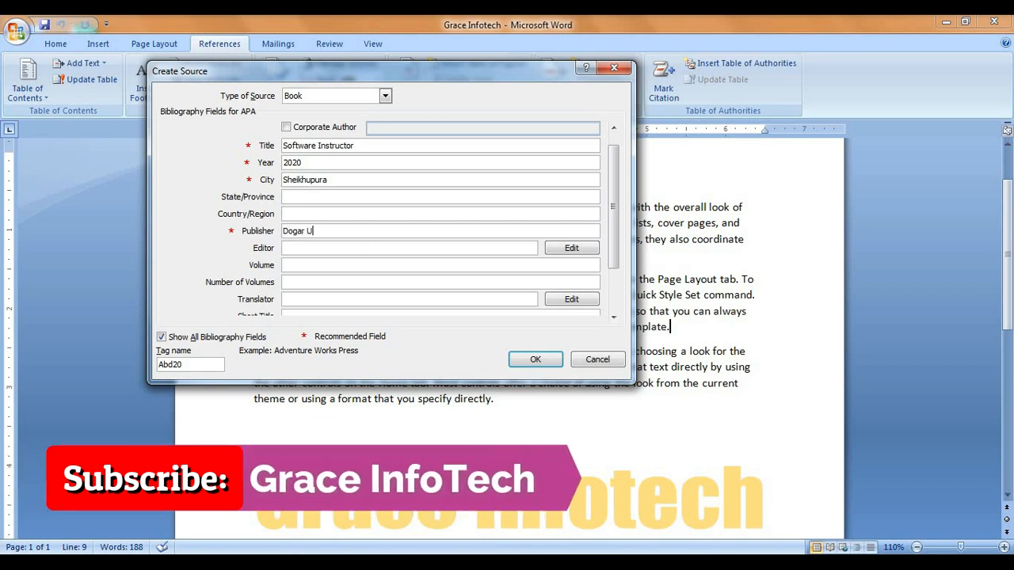
type(" Unique")
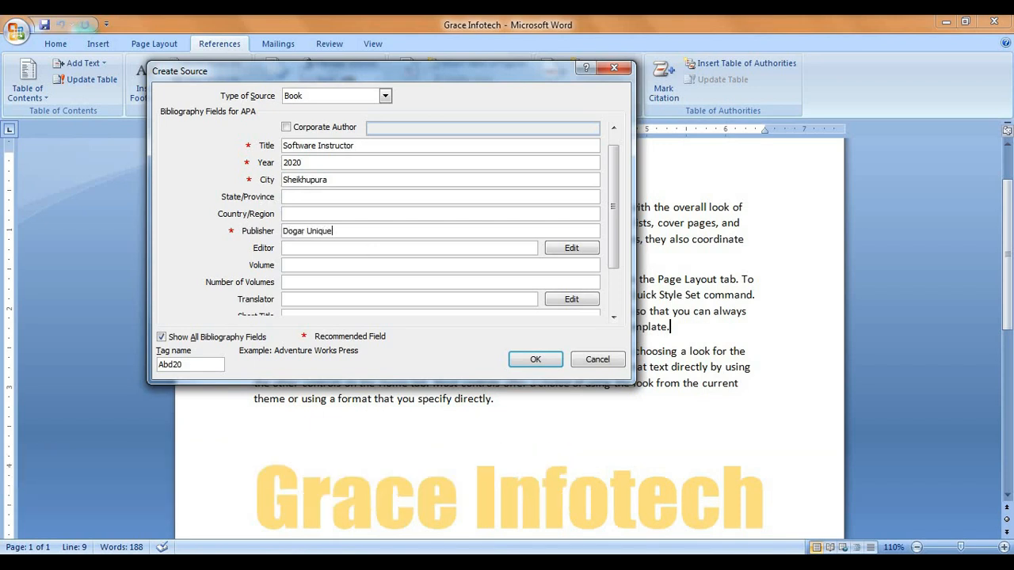
left_click(553, 361)
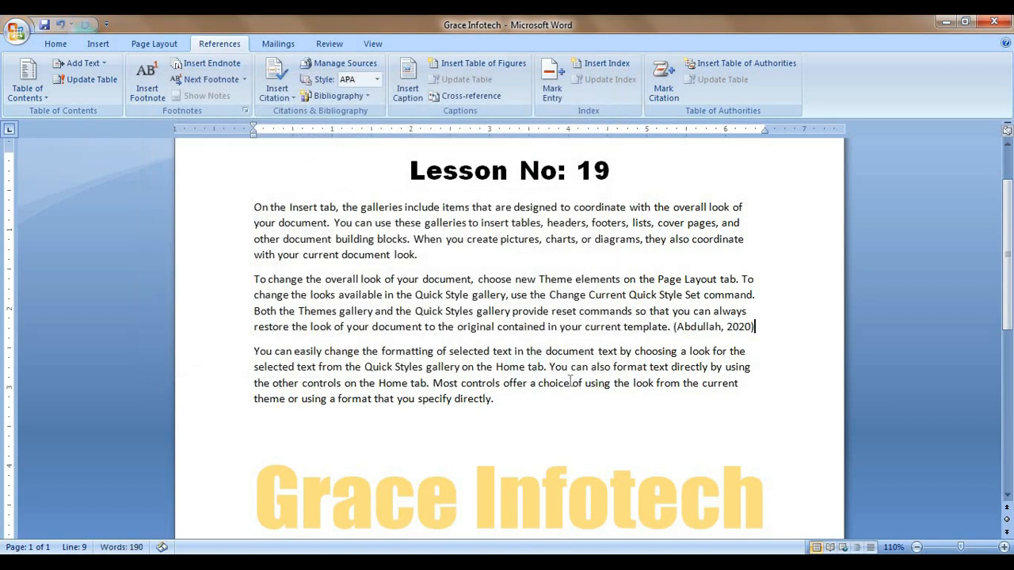
Step: Copy Software Instructor from the Master List into the current list, overwriting the existing copy
left_click(674, 329)
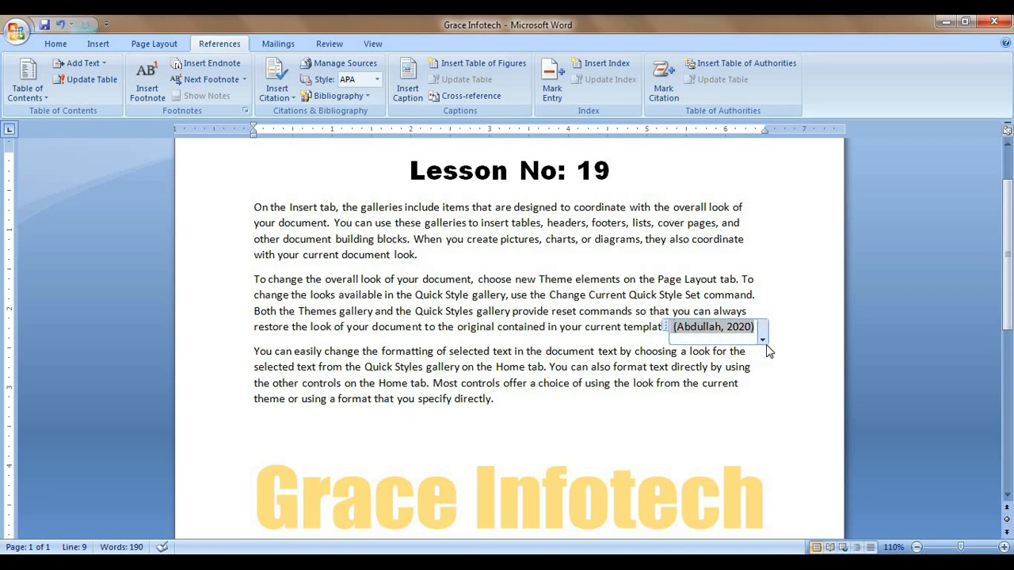
left_click(580, 406)
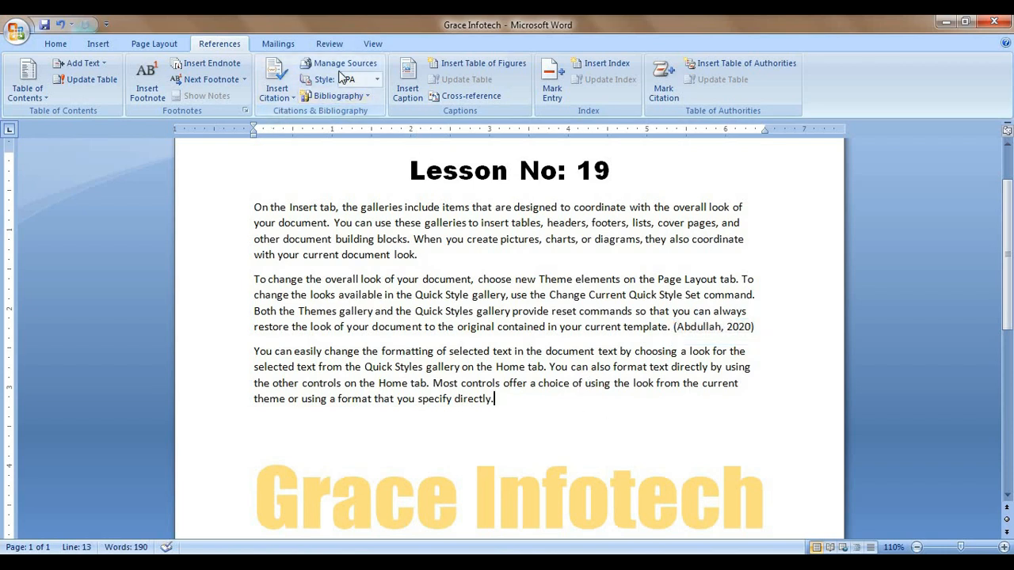
left_click(342, 63)
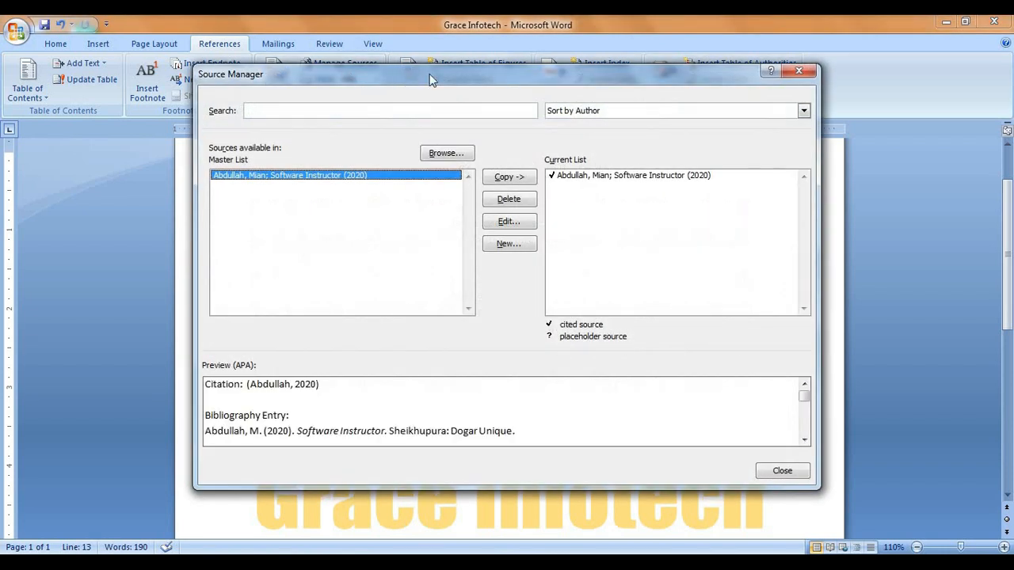
left_click_drag(429, 74, 401, 75)
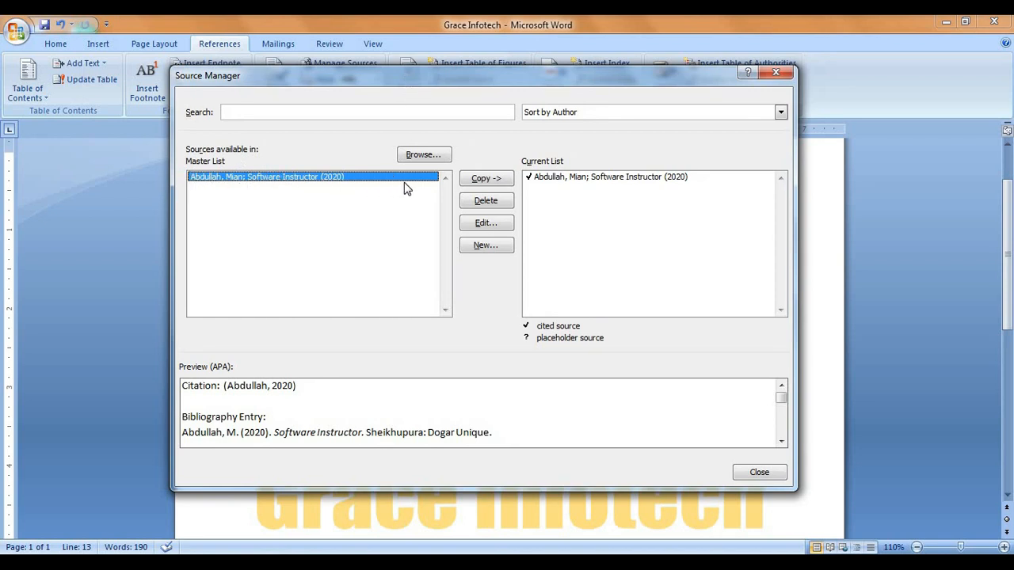
left_click(502, 180)
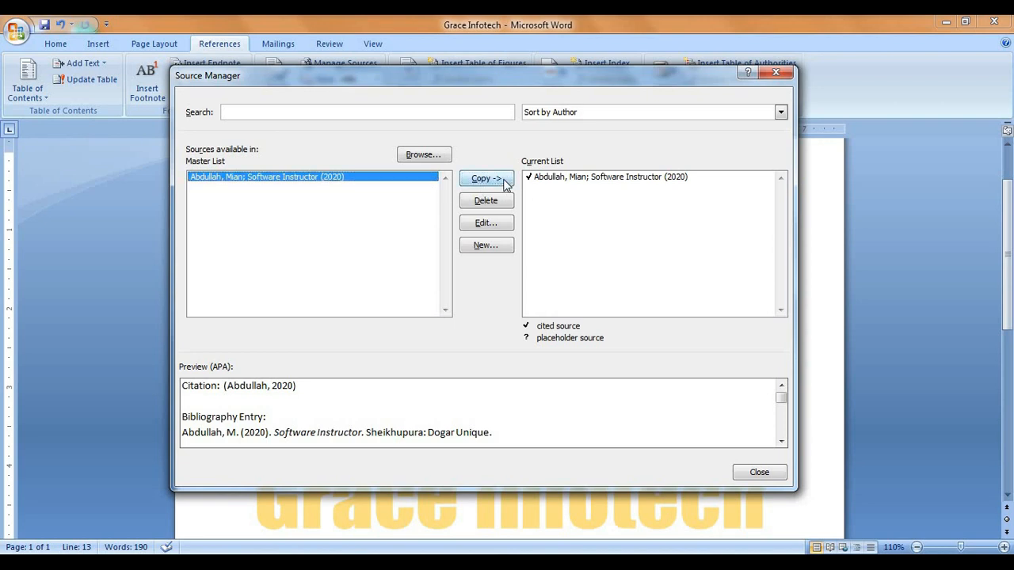
left_click(481, 330)
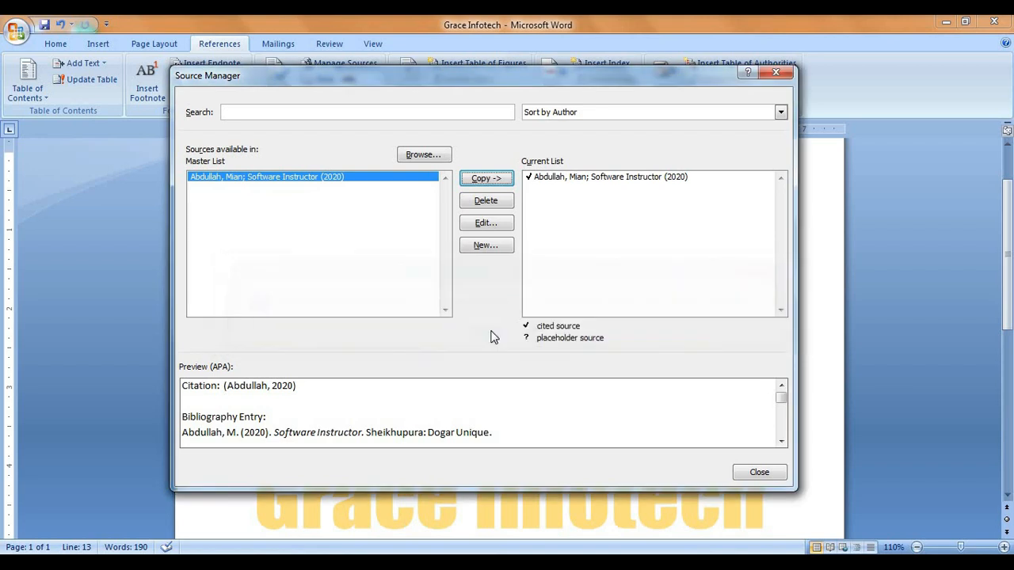
Step: Start a new source with the author's name, title 'Writer' and year 2010
left_click(492, 246)
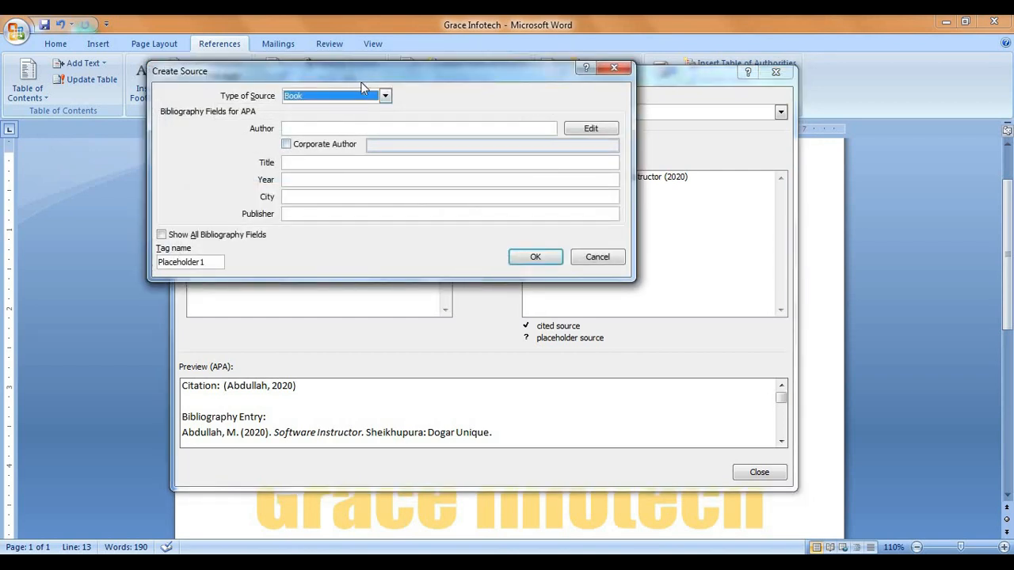
left_click(336, 159)
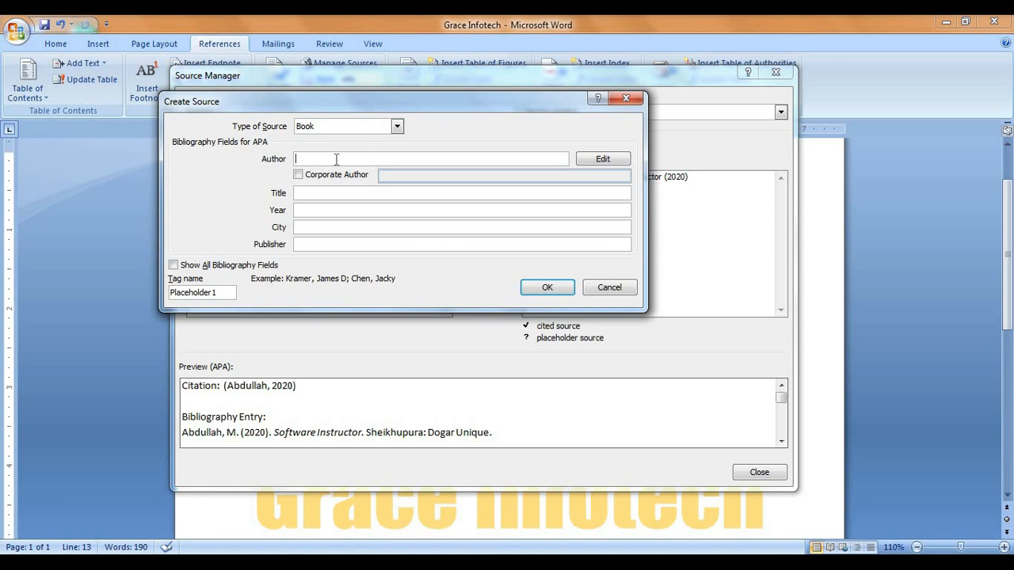
left_click(311, 194)
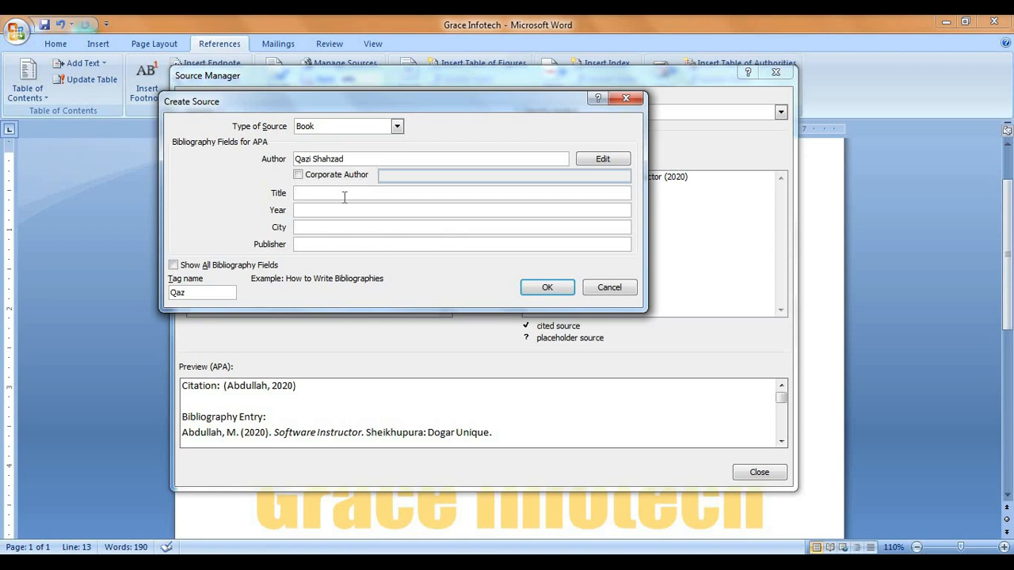
type("Writer")
left_click(380, 210)
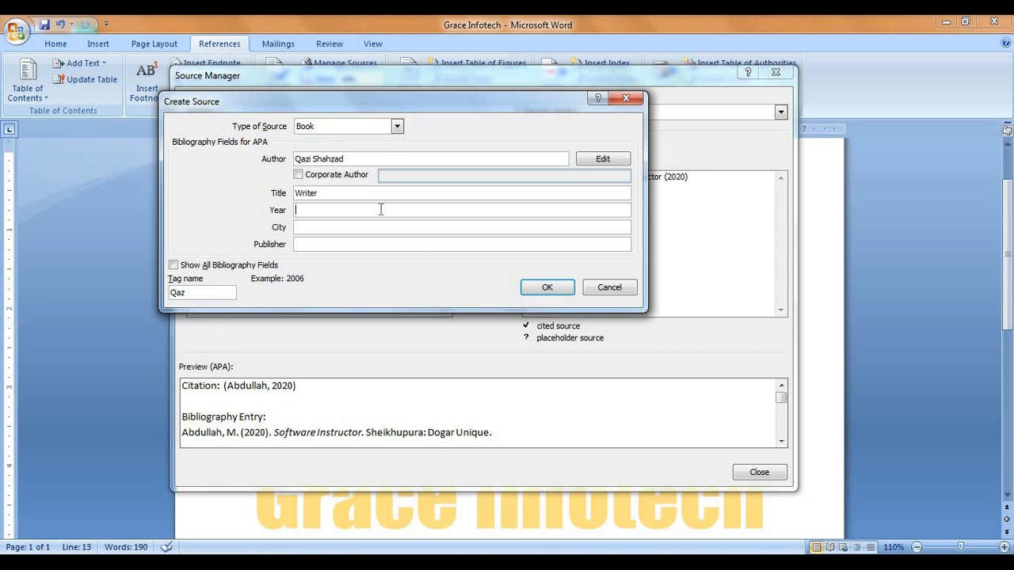
type("2010")
Step: Add city Lahore and publisher Azeem Academy, save the source and close Source Manager
left_click(381, 228)
type("Lahore")
left_click(375, 246)
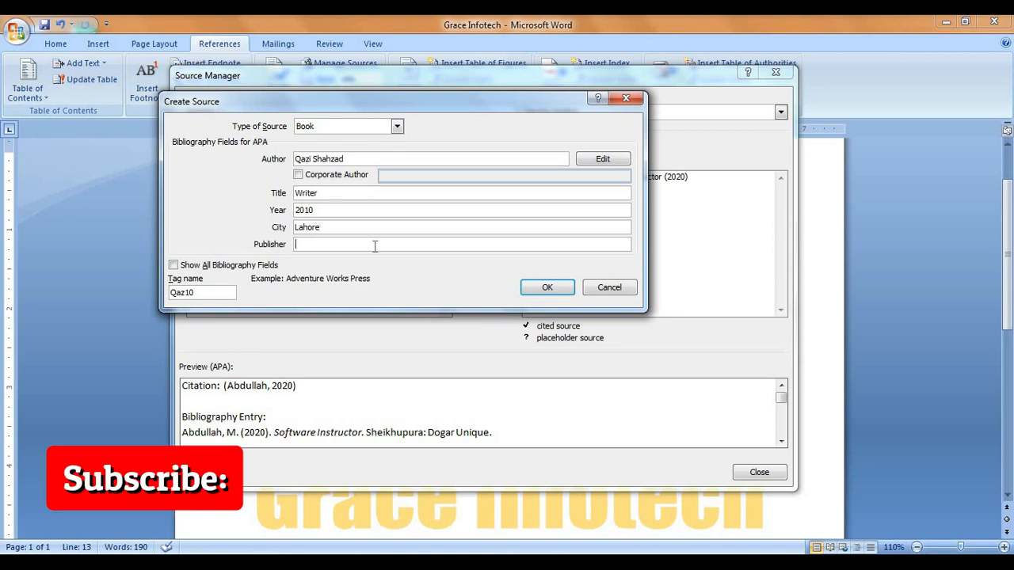
type("Azeem Academy")
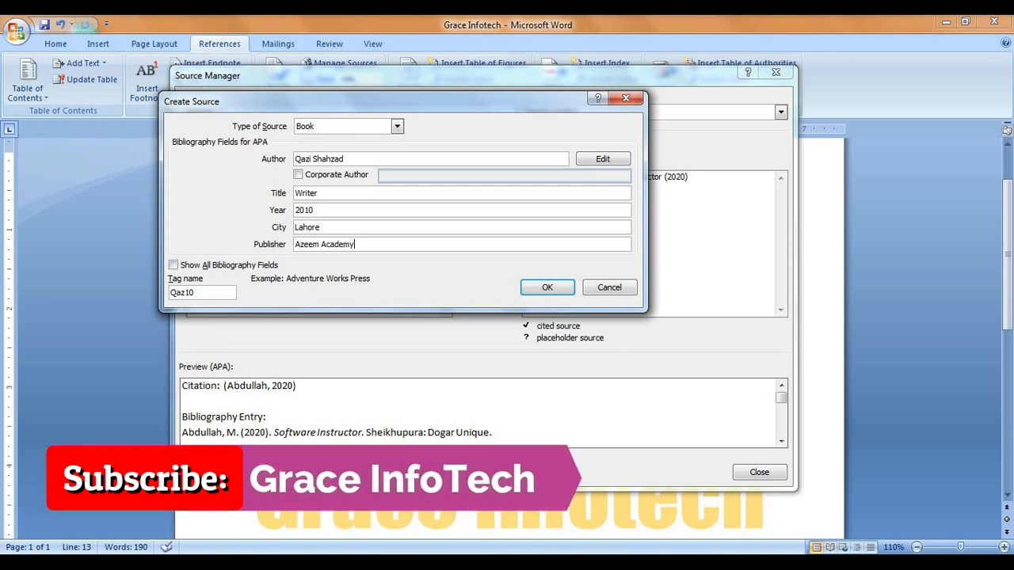
left_click(534, 285)
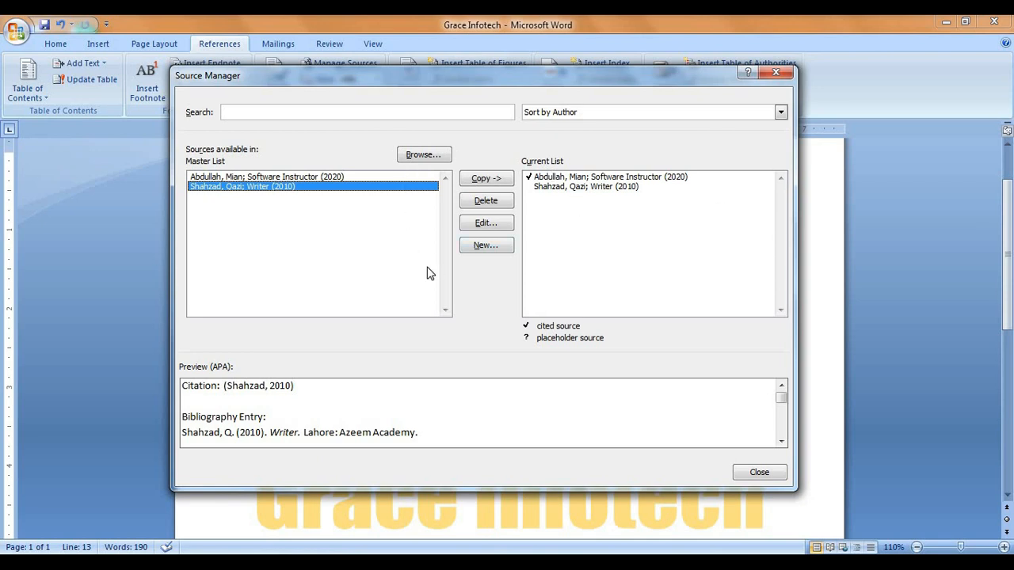
left_click(759, 473)
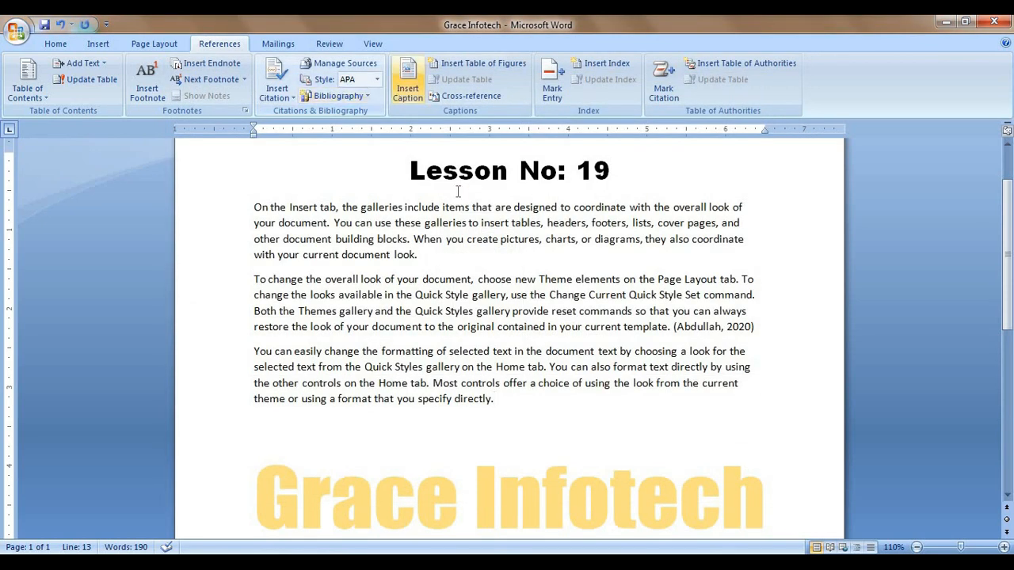
left_click(730, 329)
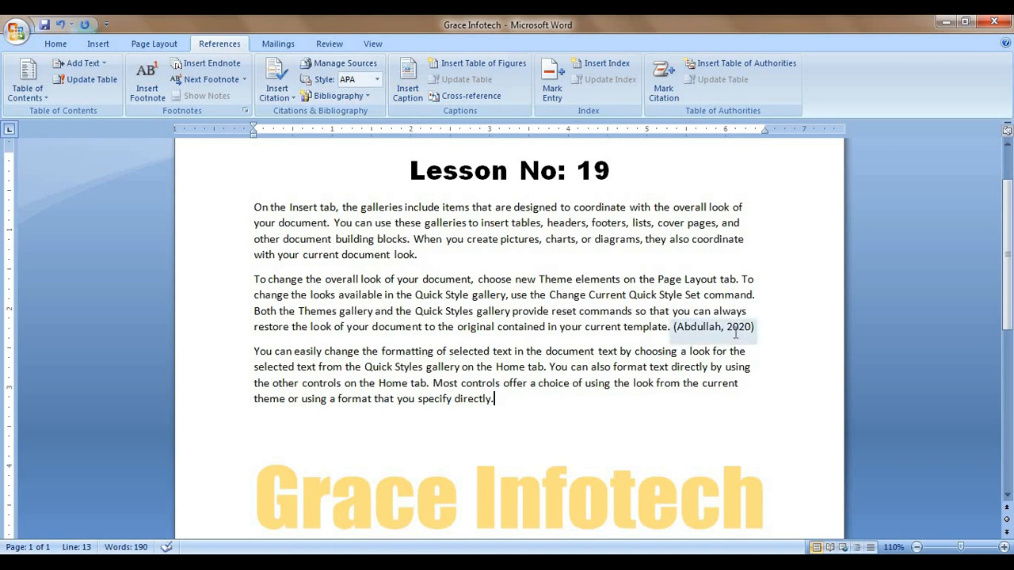
left_click(377, 79)
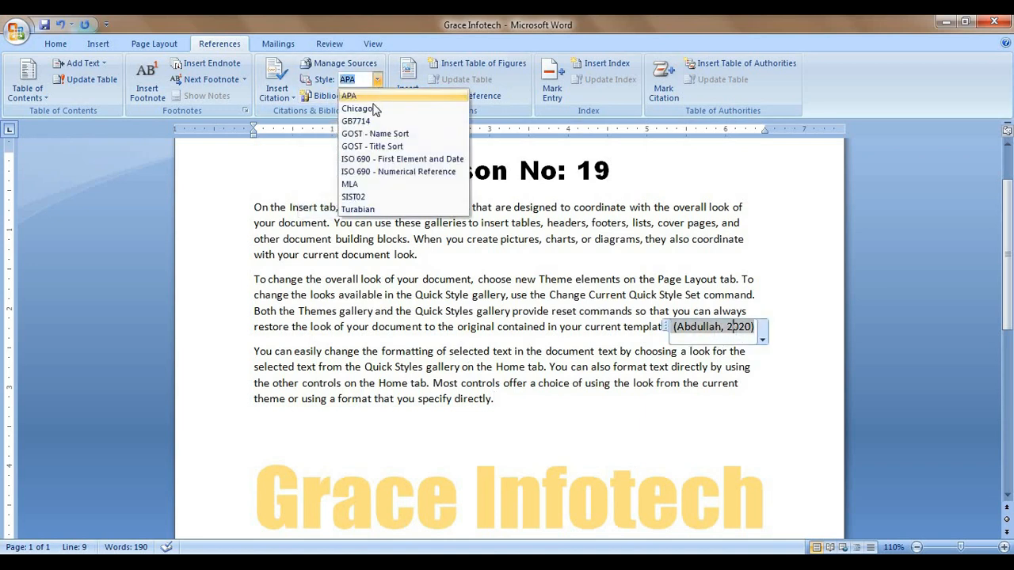
left_click(374, 147)
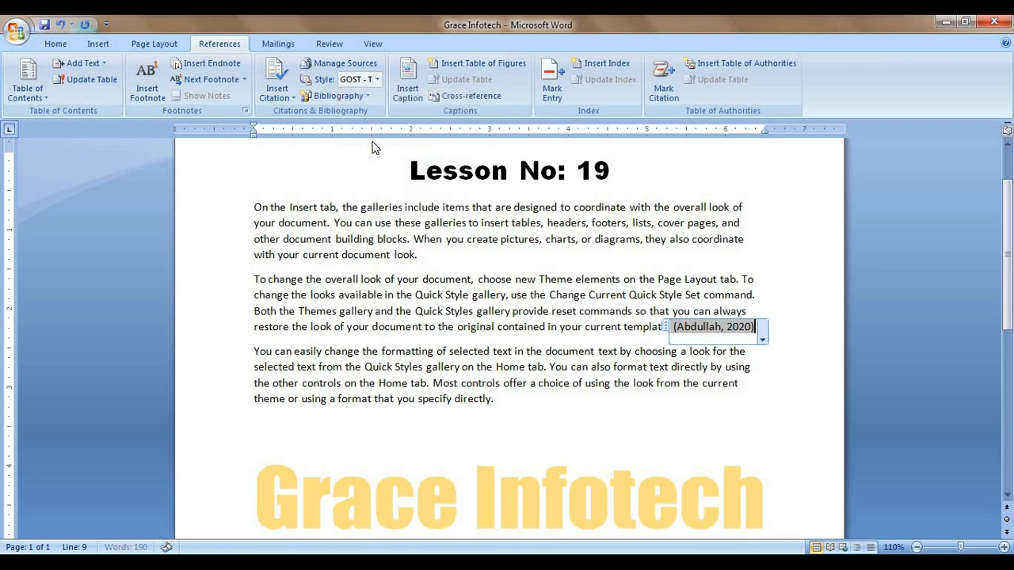
left_click(762, 340)
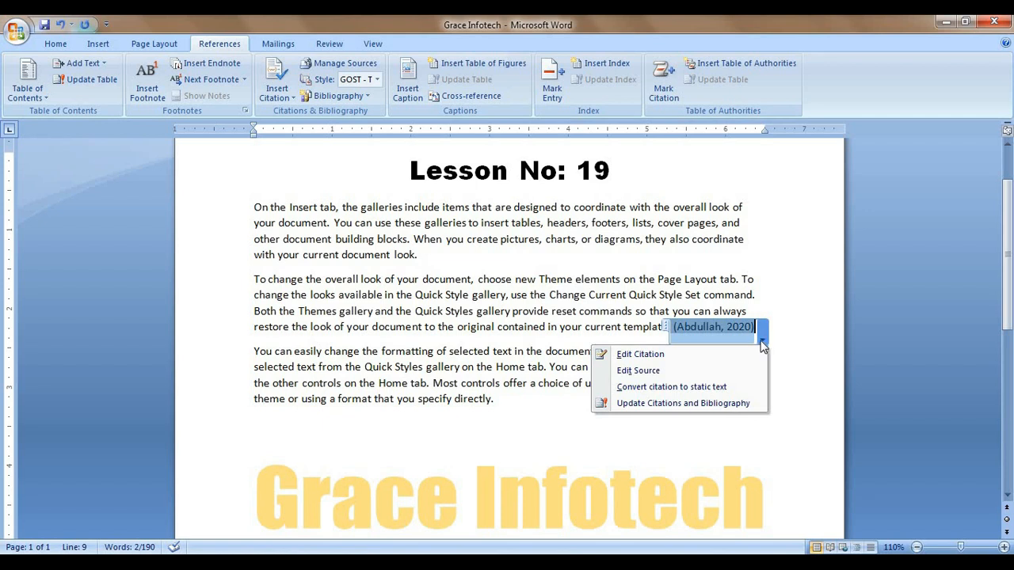
left_click(754, 335)
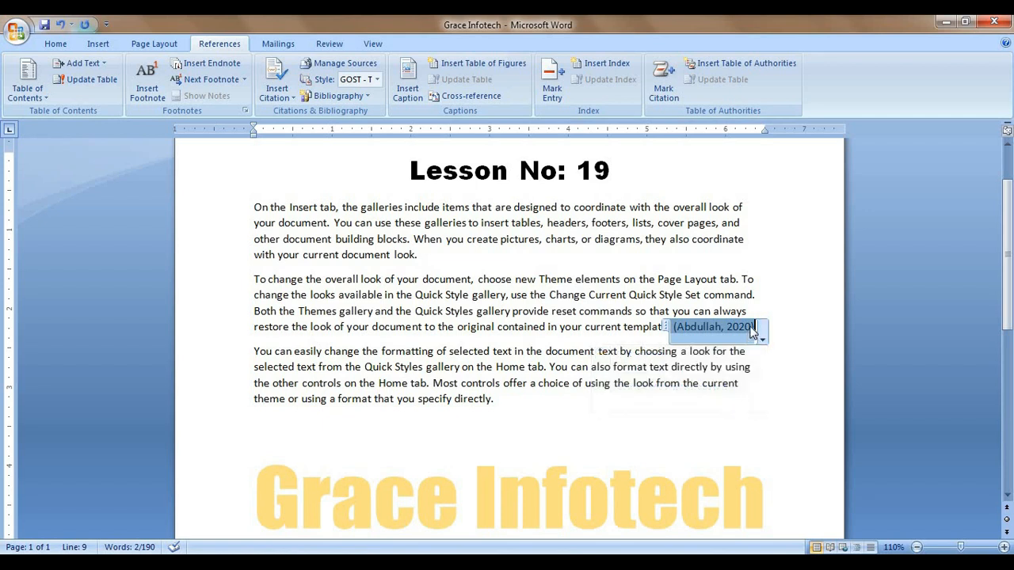
left_click(377, 79)
left_click(368, 115)
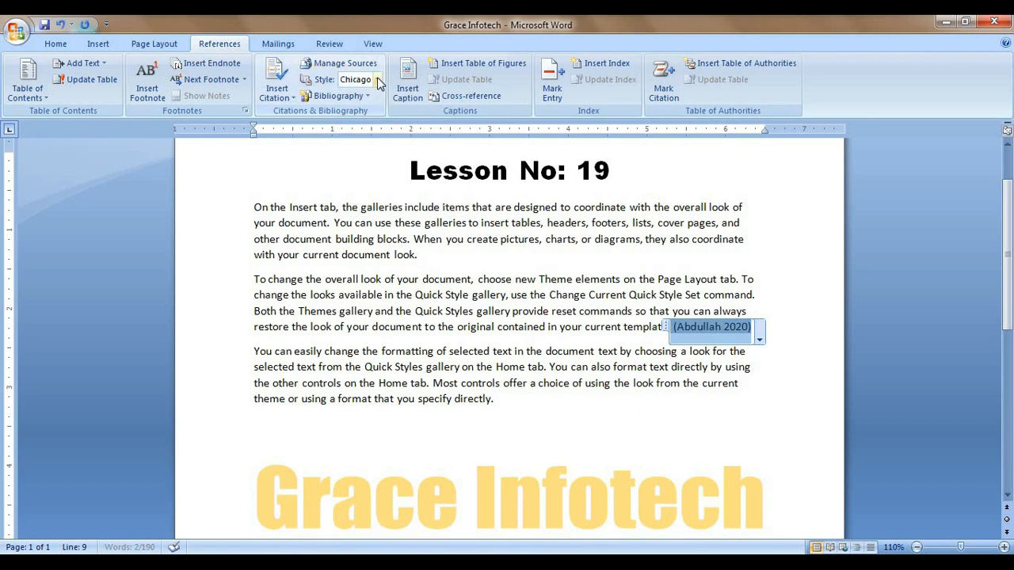
left_click(378, 79)
left_click(363, 96)
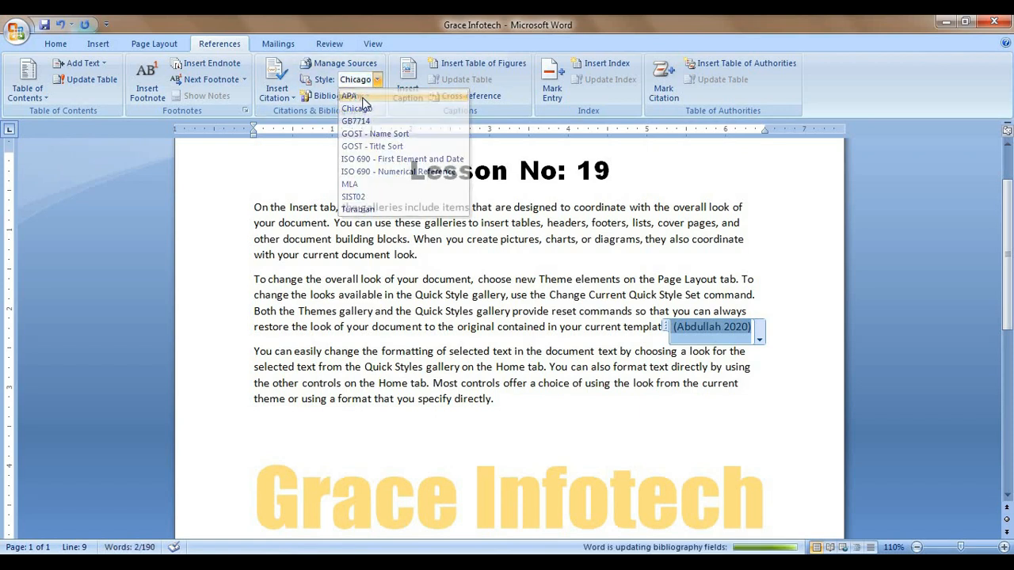
left_click(378, 82)
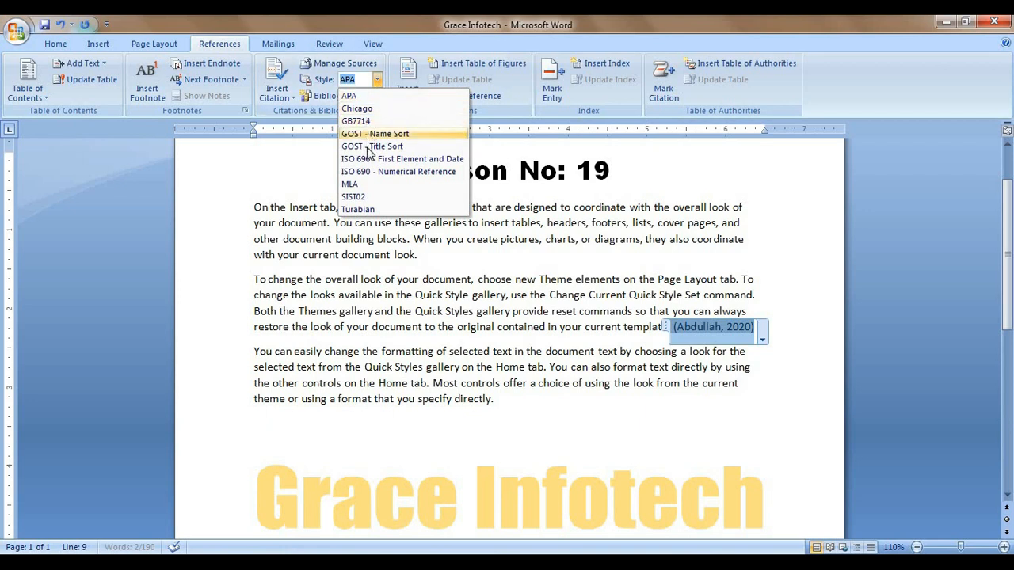
left_click(372, 171)
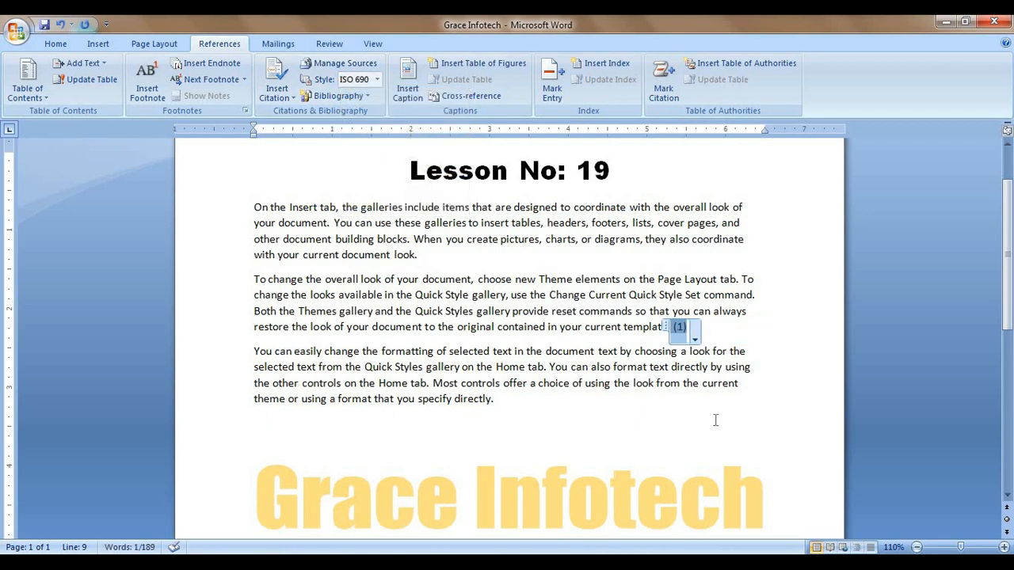
left_click(377, 80)
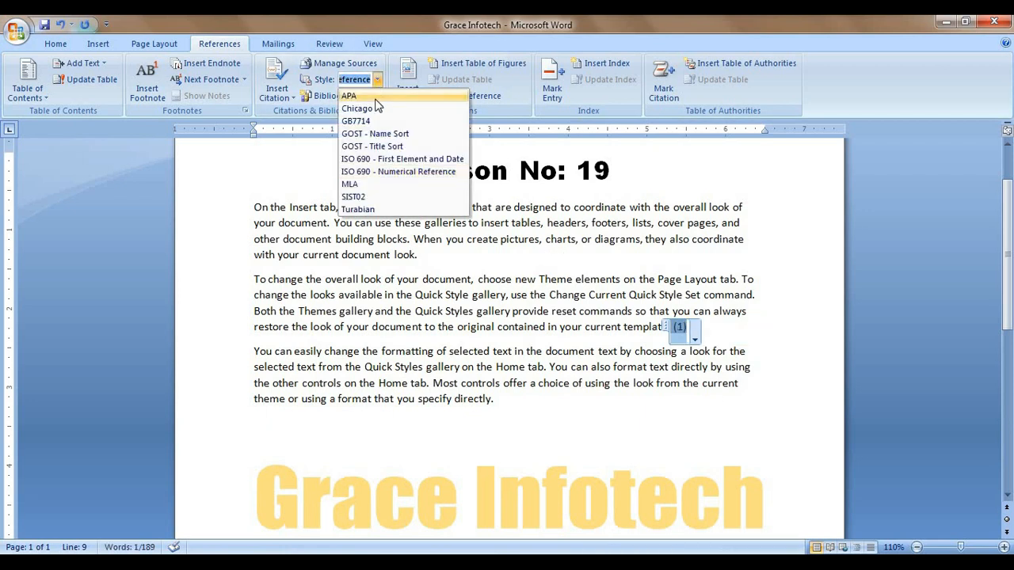
left_click(365, 97)
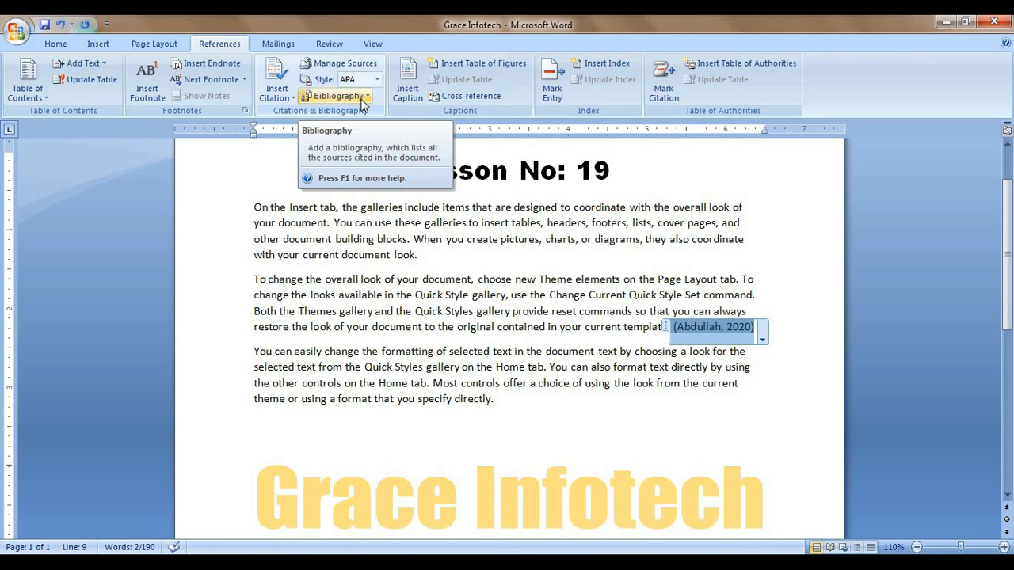
Step: Insert the built-in Bibliography after the last paragraph, listing Software Instructor and Writer
left_click(569, 440)
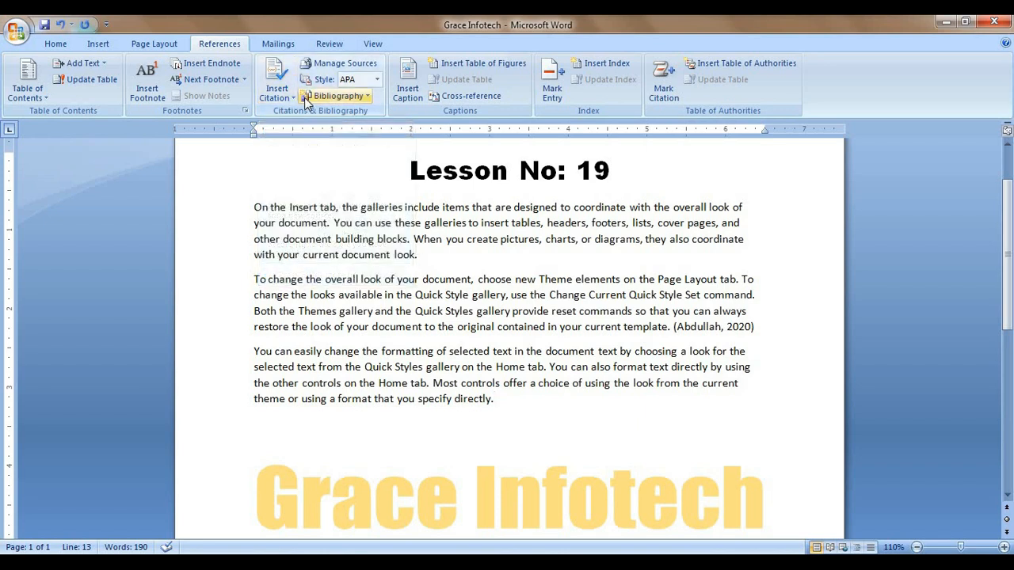
left_click(363, 96)
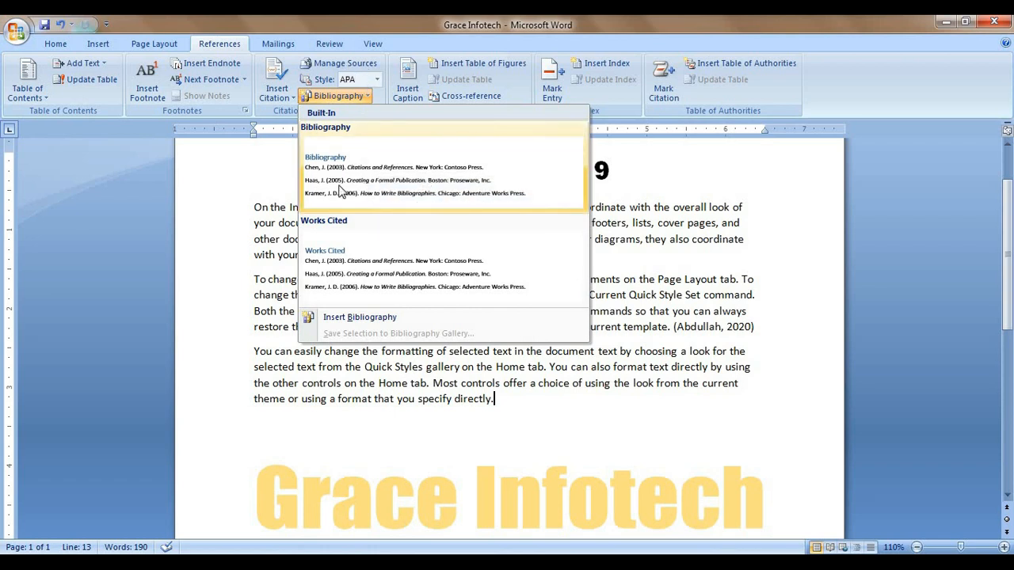
left_click(381, 183)
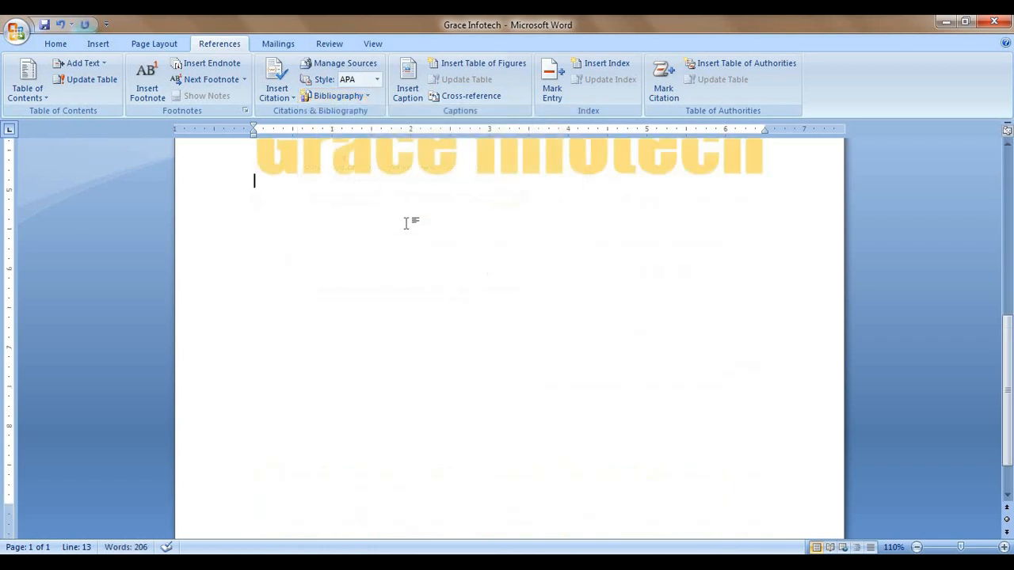
scroll(436, 256, "up", 3)
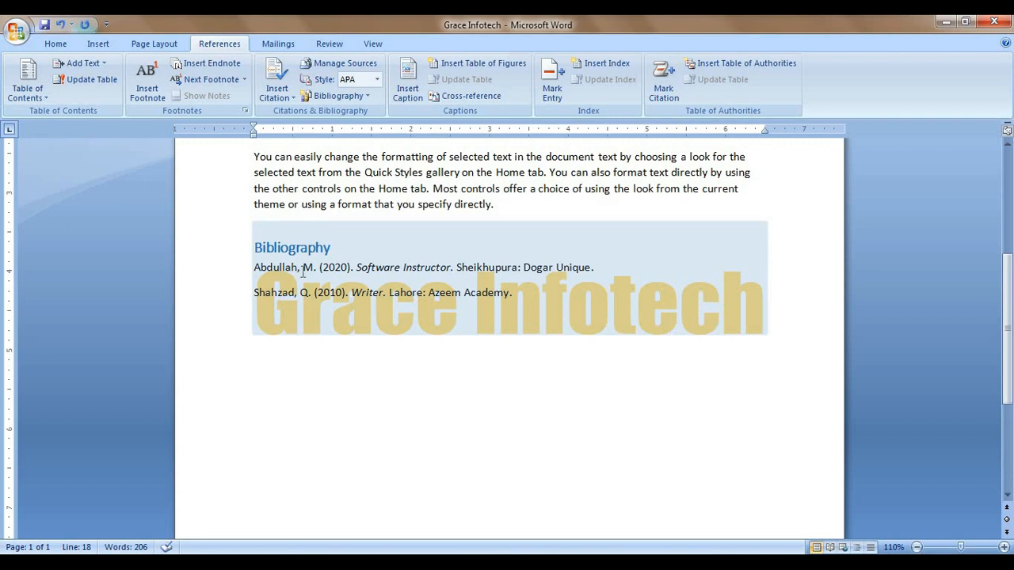
left_click(593, 329)
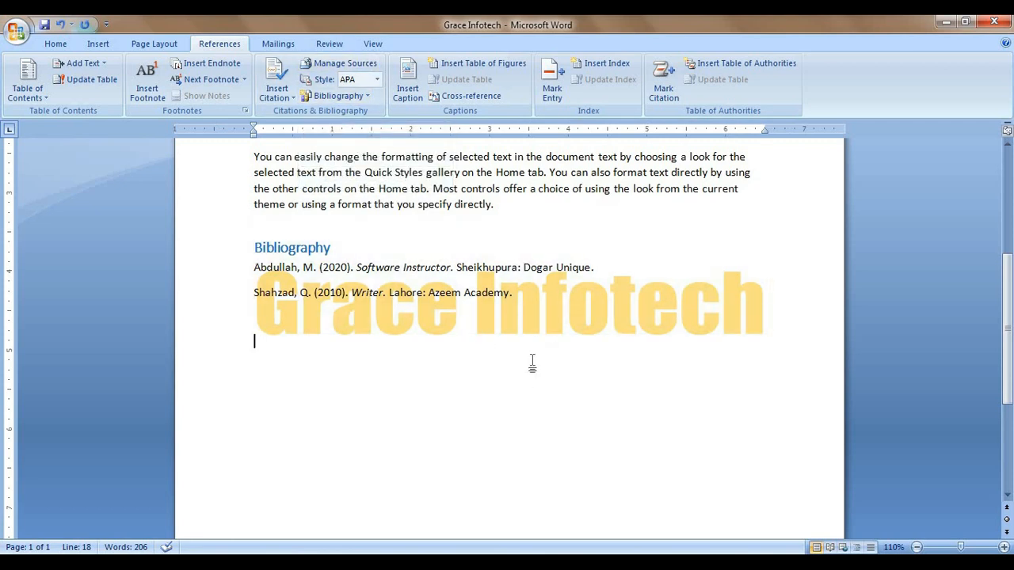
scroll(532, 364, "down", 1)
scroll(532, 364, "up", 7)
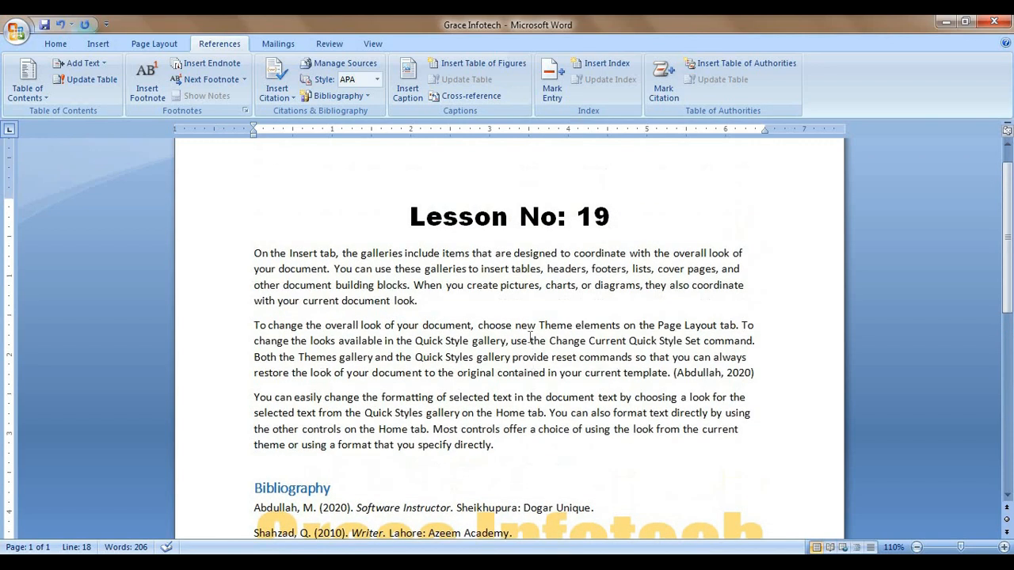
Step: Add an empty line after the first paragraph and cancel the Caption dialog without captioning
left_click(480, 300)
key("Return")
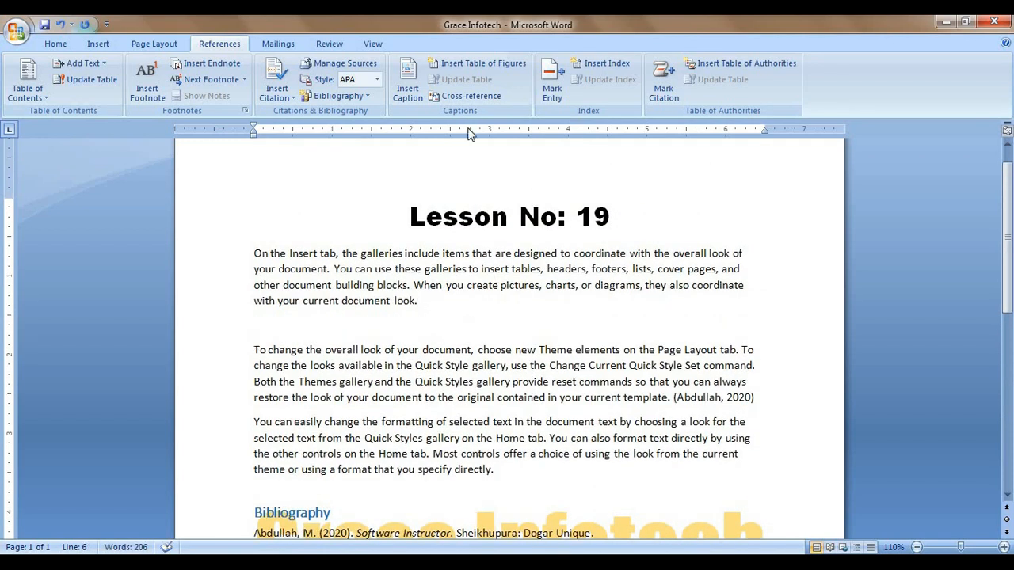
left_click(416, 99)
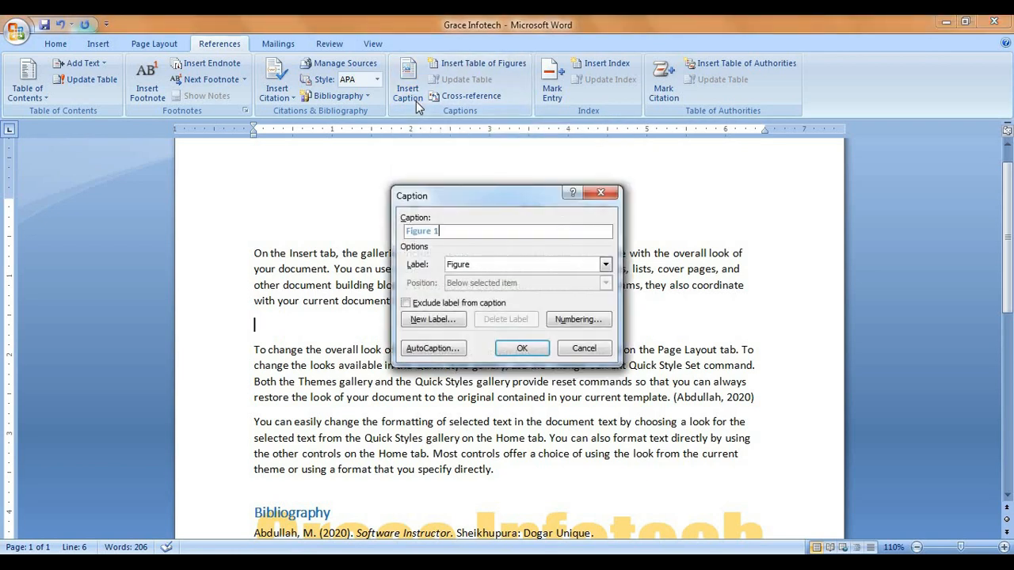
left_click(601, 193)
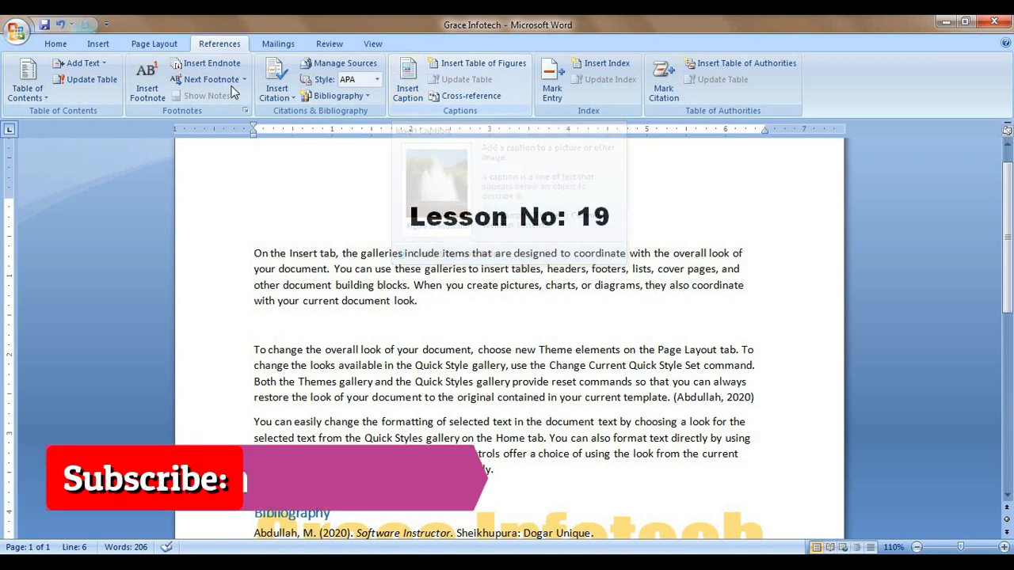
left_click(101, 46)
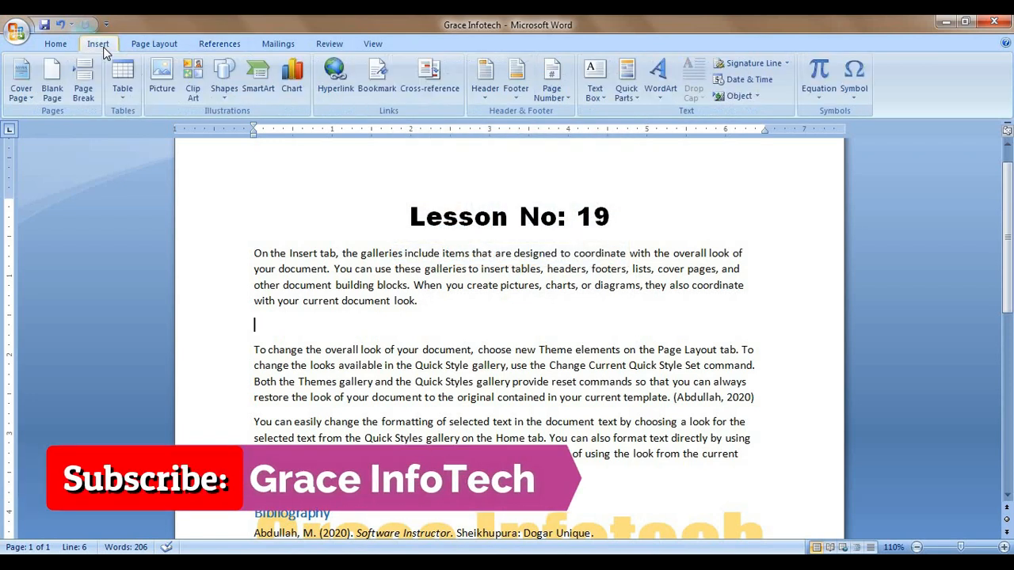
Step: Insert the Penguins sample picture below paragraph one, shrunk to about 1.76 × 1.32 inches
left_click(164, 90)
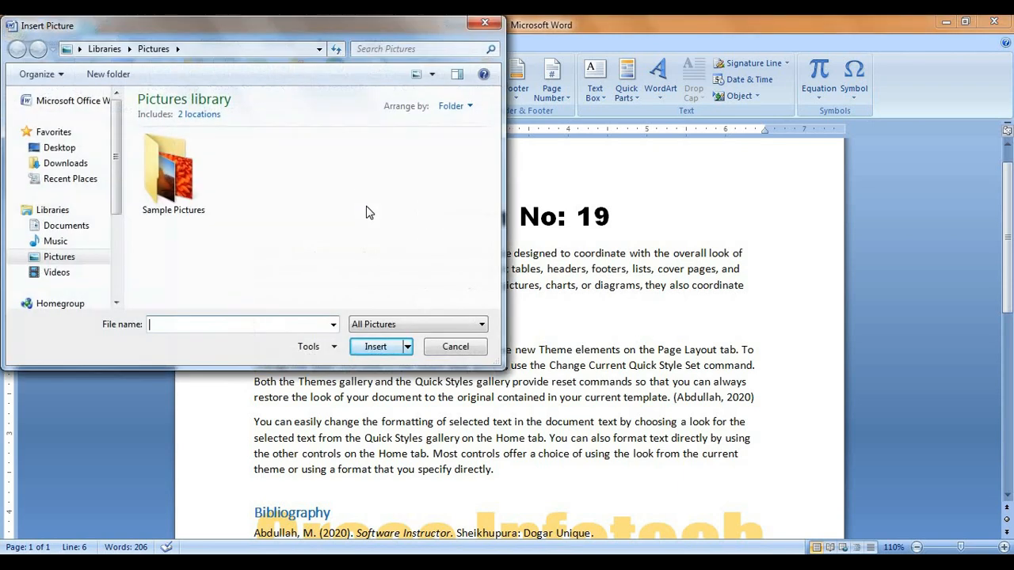
double_click(170, 172)
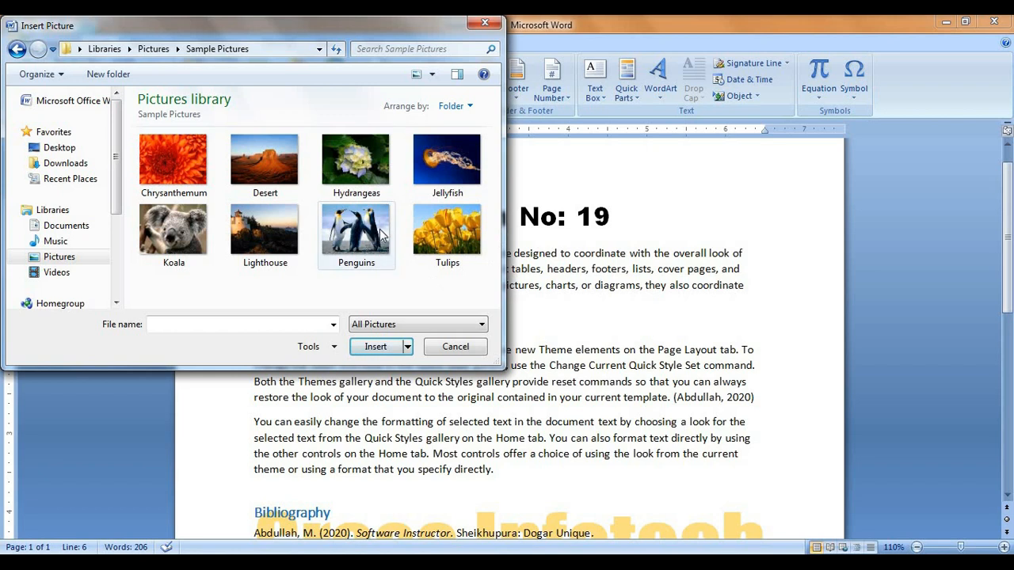
left_click(383, 232)
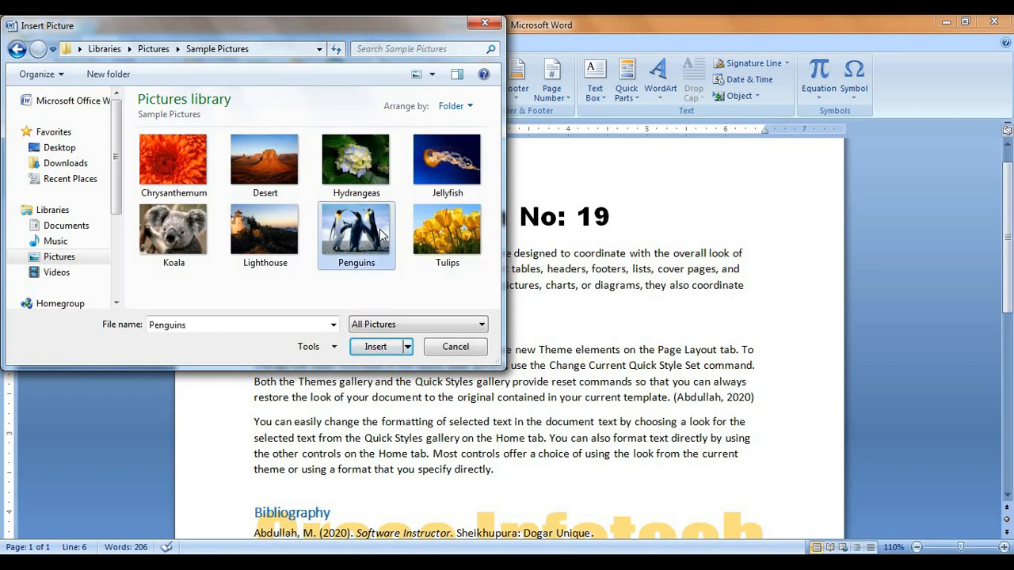
left_click(376, 347)
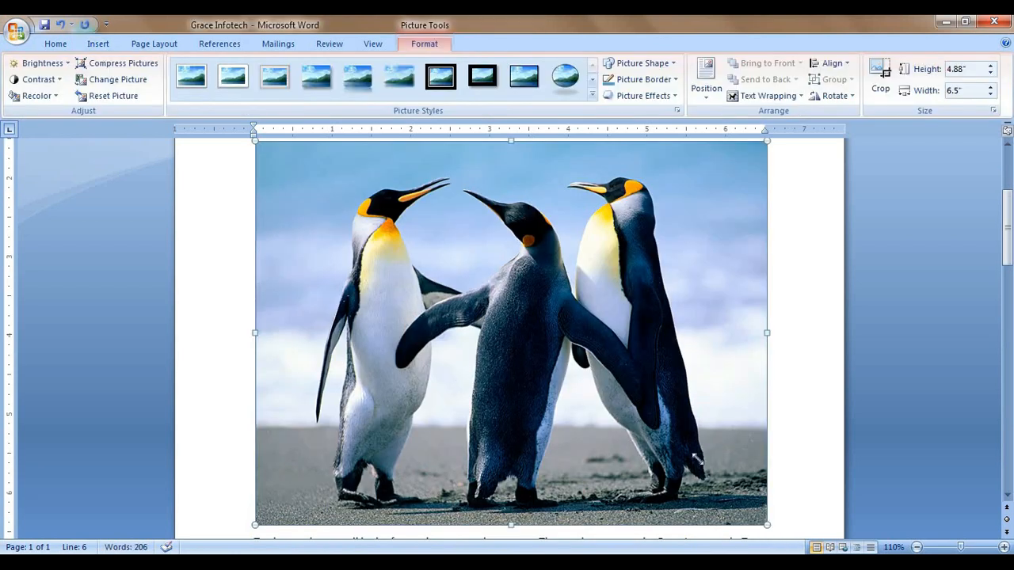
left_click_drag(475, 275, 416, 255)
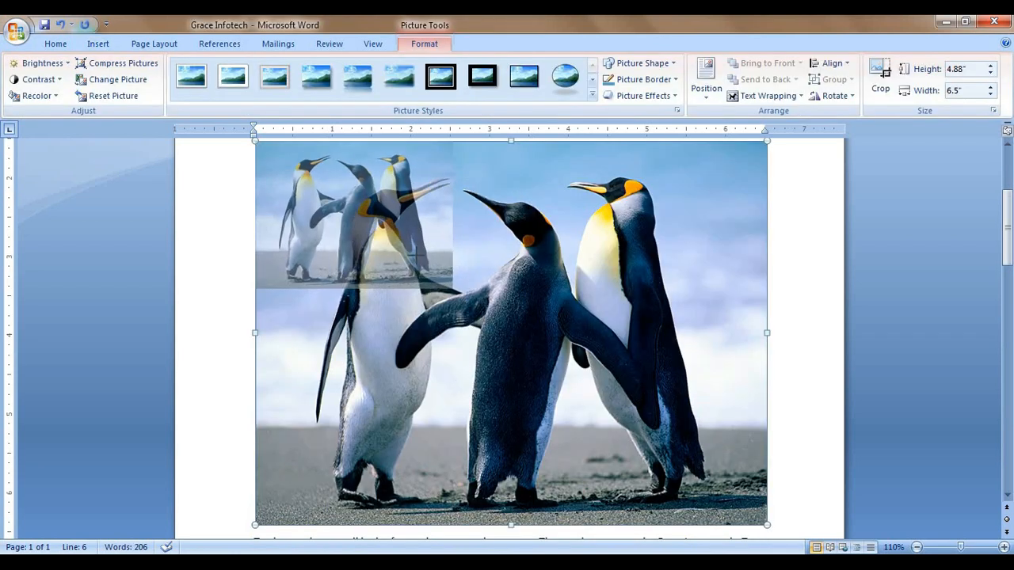
left_click_drag(452, 287, 394, 245)
scroll(394, 317, "up", 4)
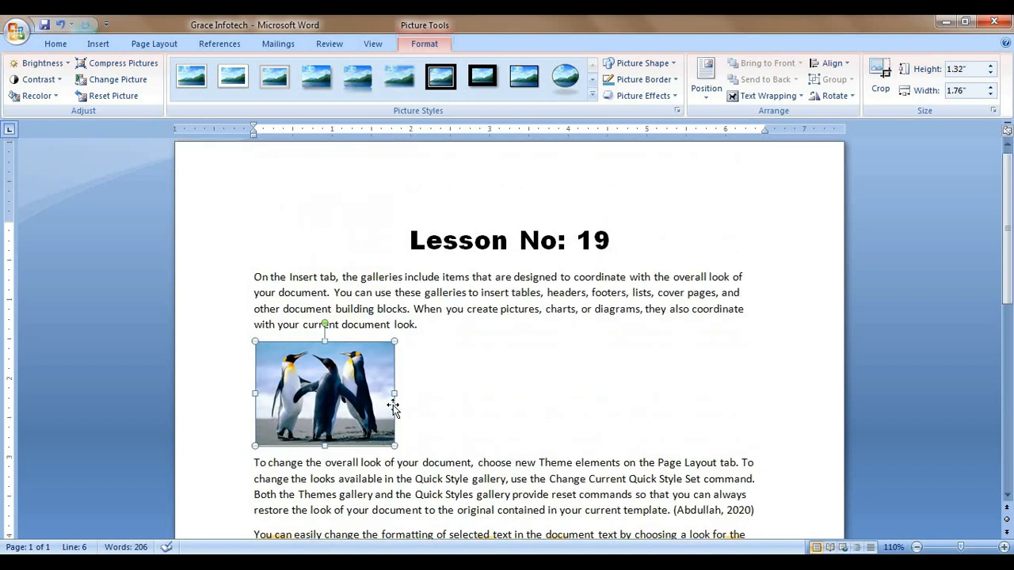
scroll(393, 404, "down", 2)
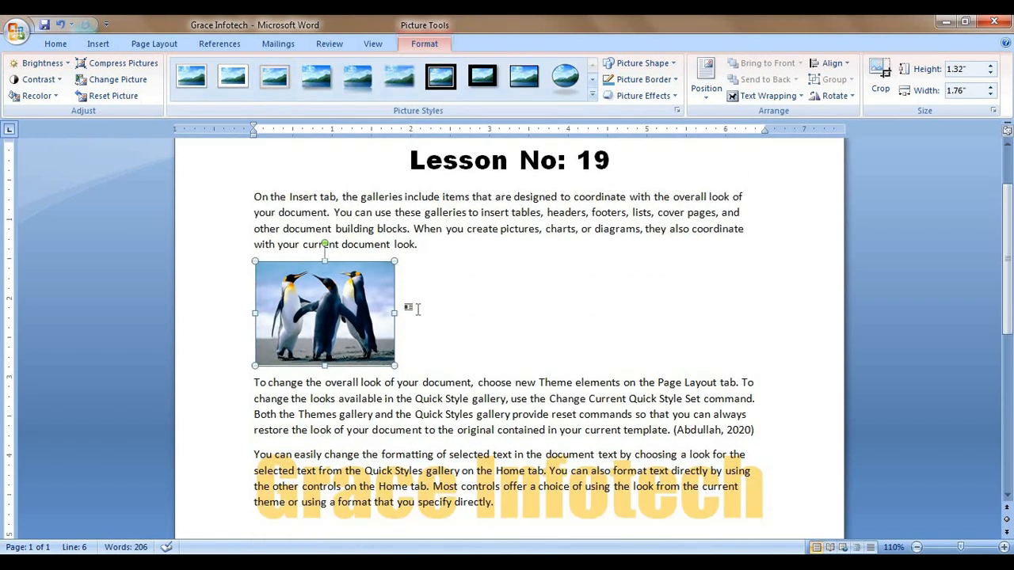
scroll(412, 310, "down", 2)
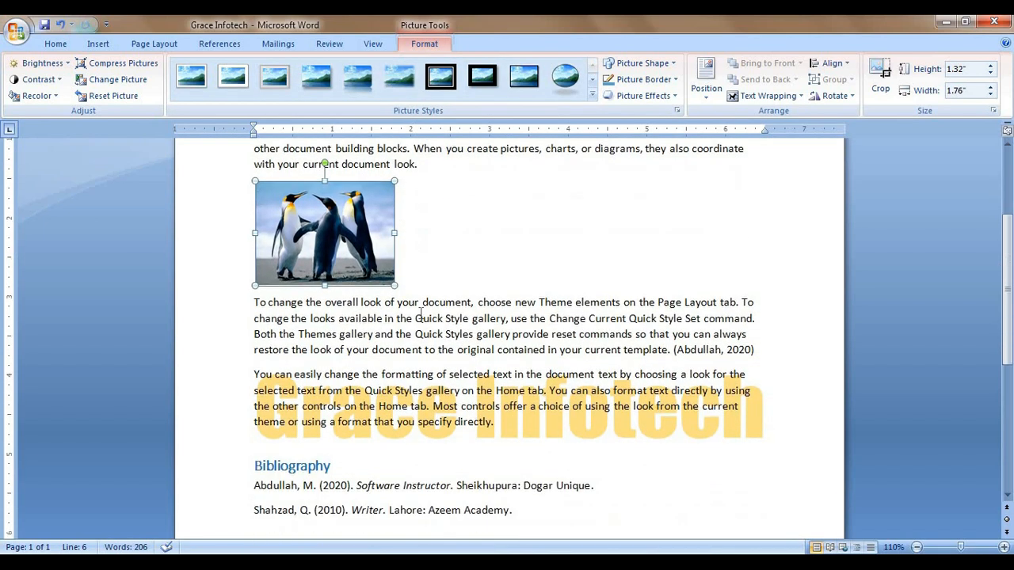
left_click(249, 375)
Step: Add a page break after the bibliography and generate a sample paragraph with =rand(1)
key("Return")
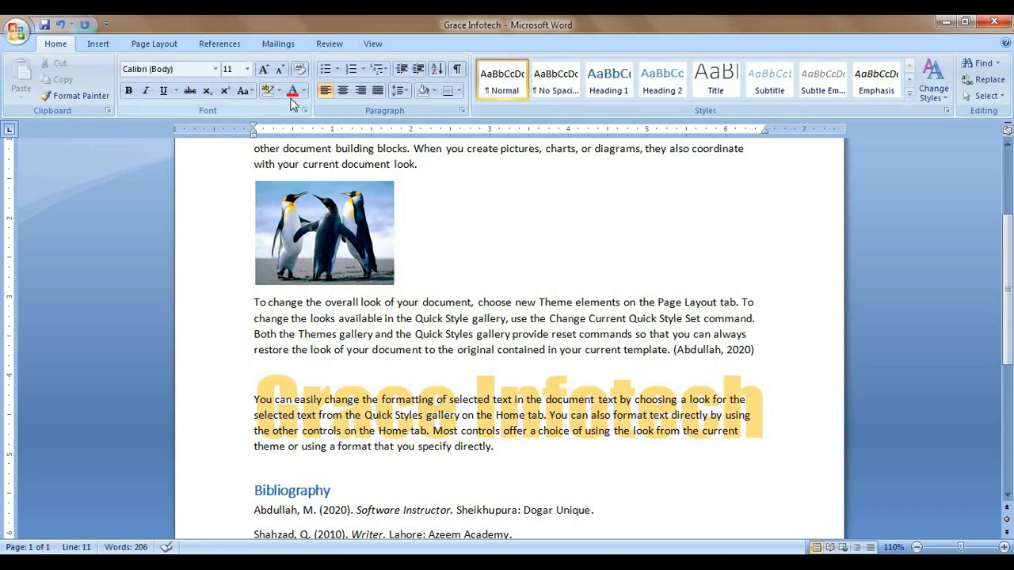
key("BackSpace")
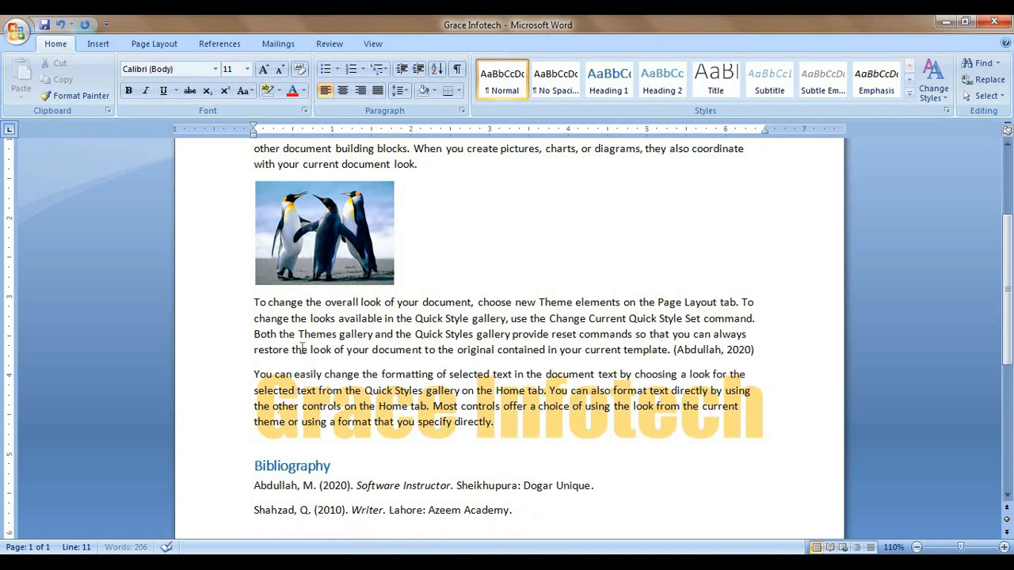
scroll(303, 353, "down", 7)
left_click(585, 298)
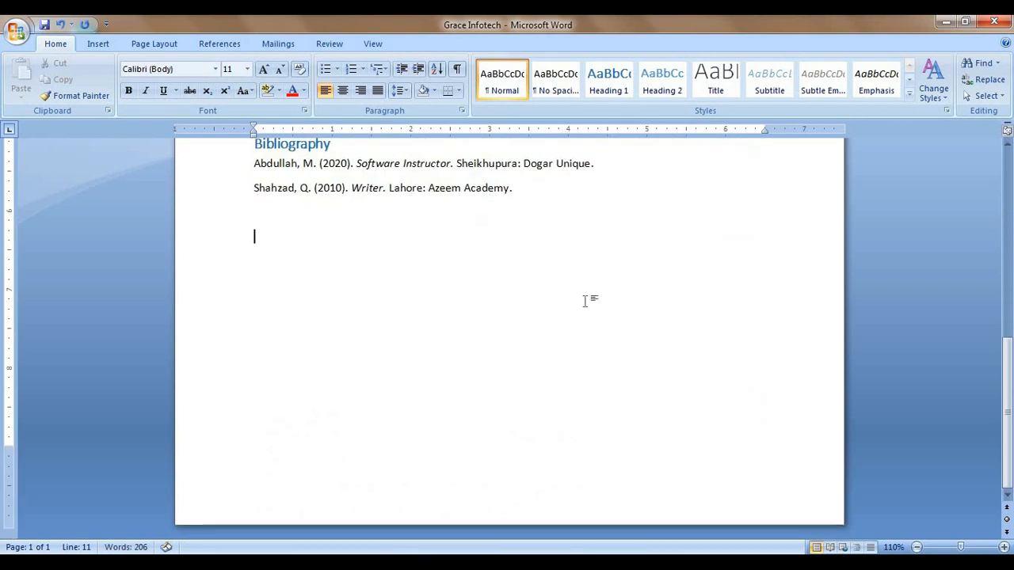
key("ctrl+Return")
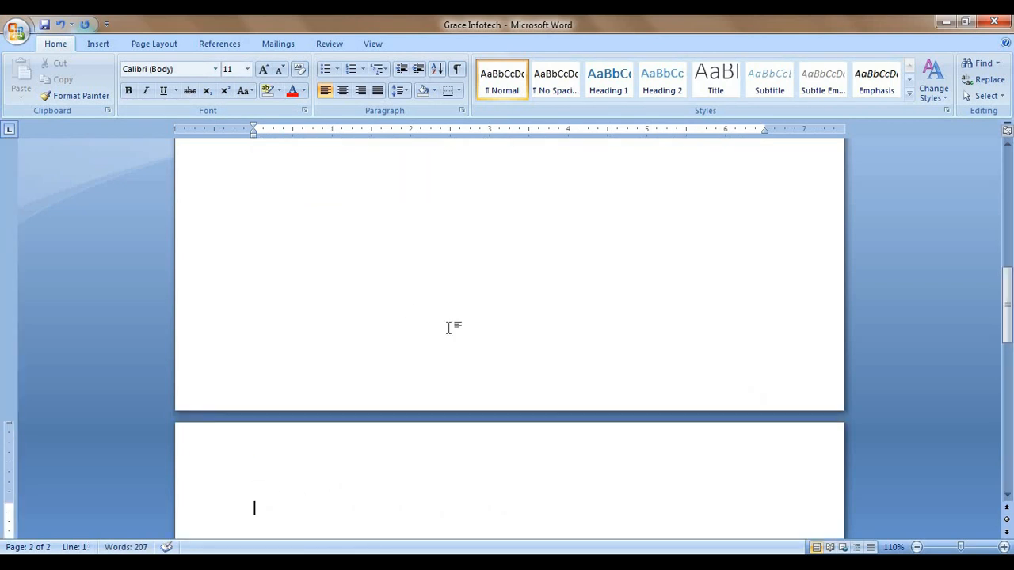
scroll(391, 321, "down", 3)
type("=rand")
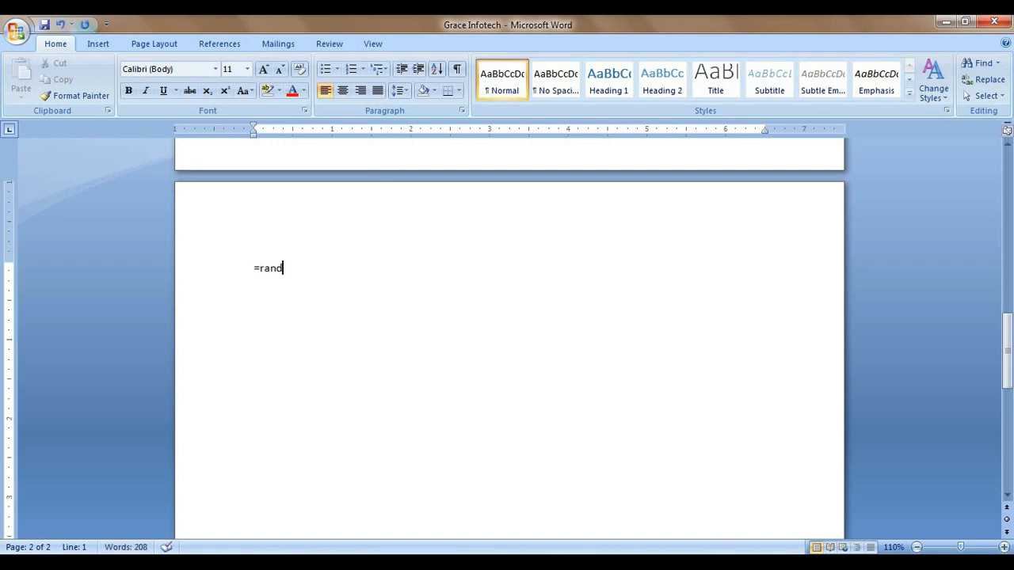
type("(1)")
key("Return")
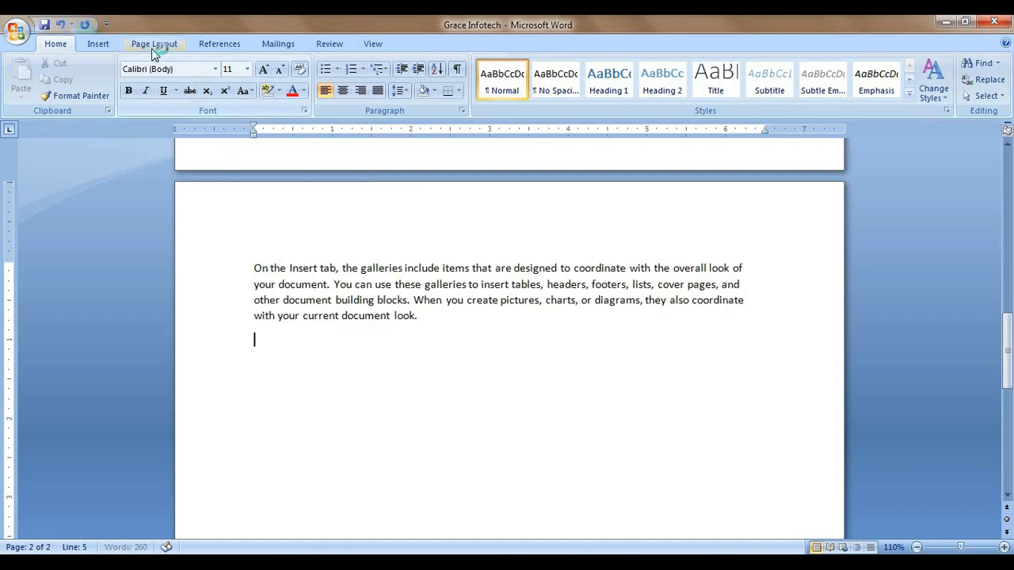
left_click(98, 43)
Step: Insert the Desert sample picture under the page 2 paragraph, shrunk to about 1.87 × 1.4 inches
left_click(161, 90)
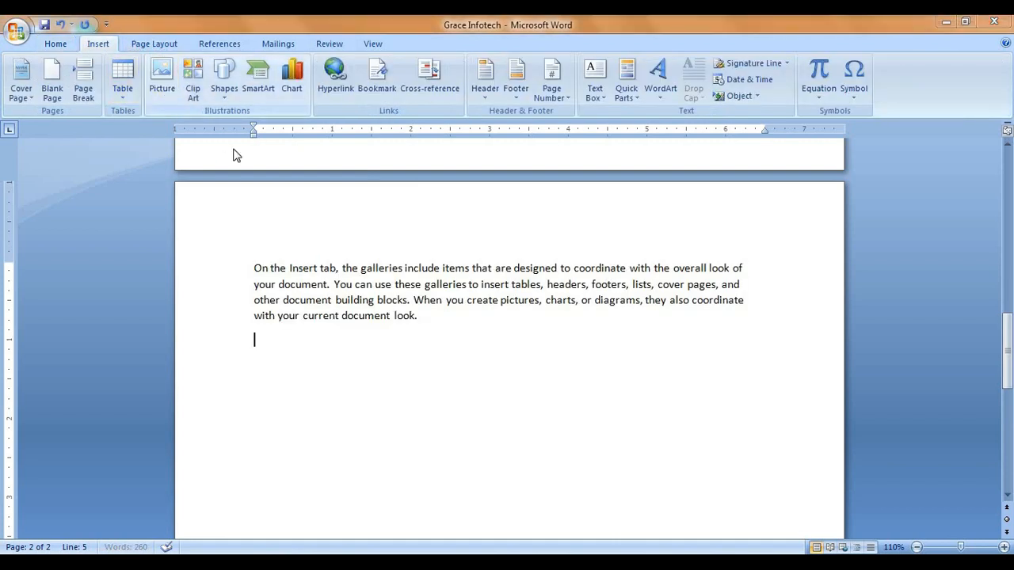
left_click(272, 162)
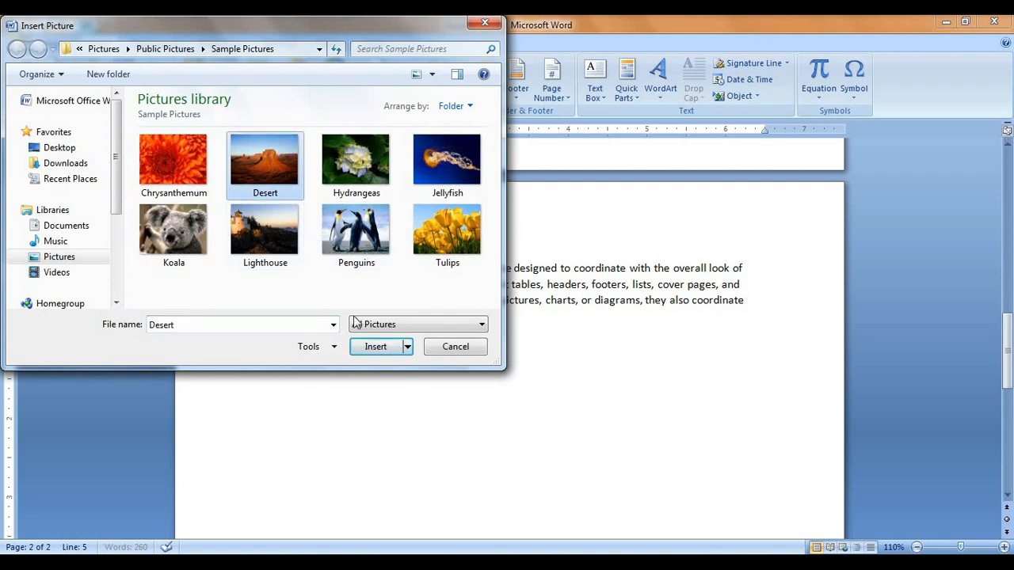
left_click(379, 347)
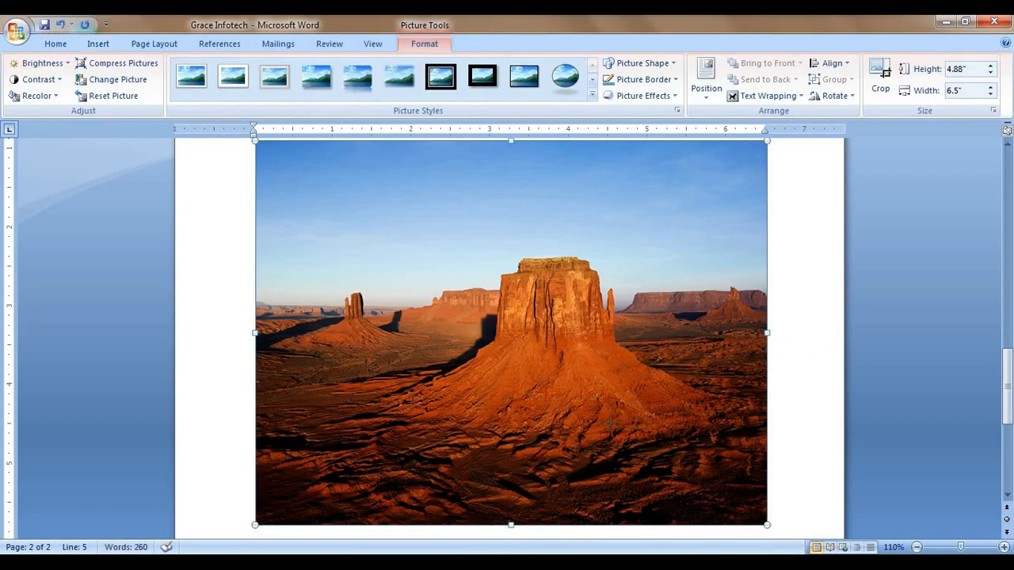
left_click_drag(767, 524, 428, 271)
scroll(412, 372, "up", 3)
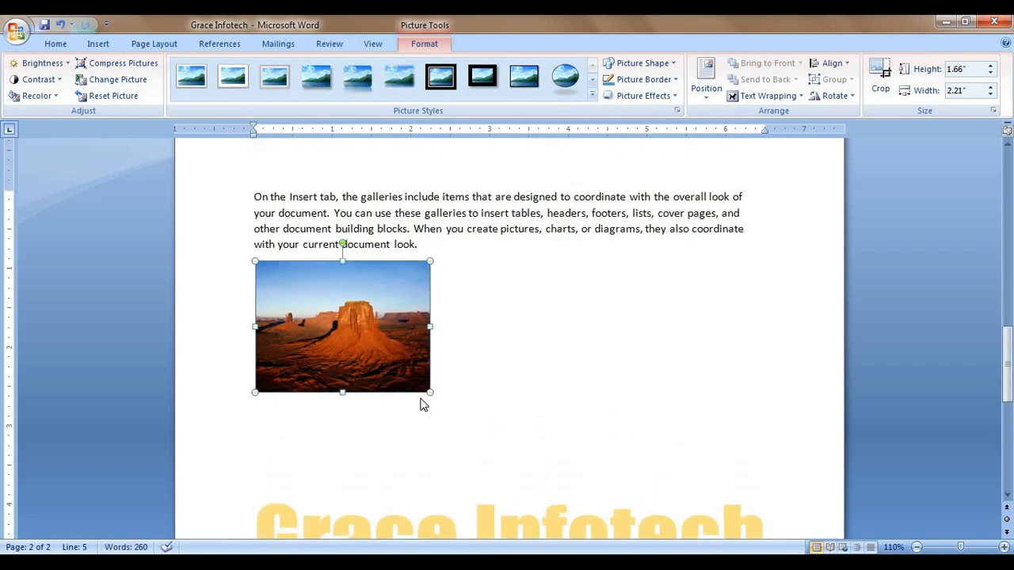
left_click_drag(430, 395, 404, 370)
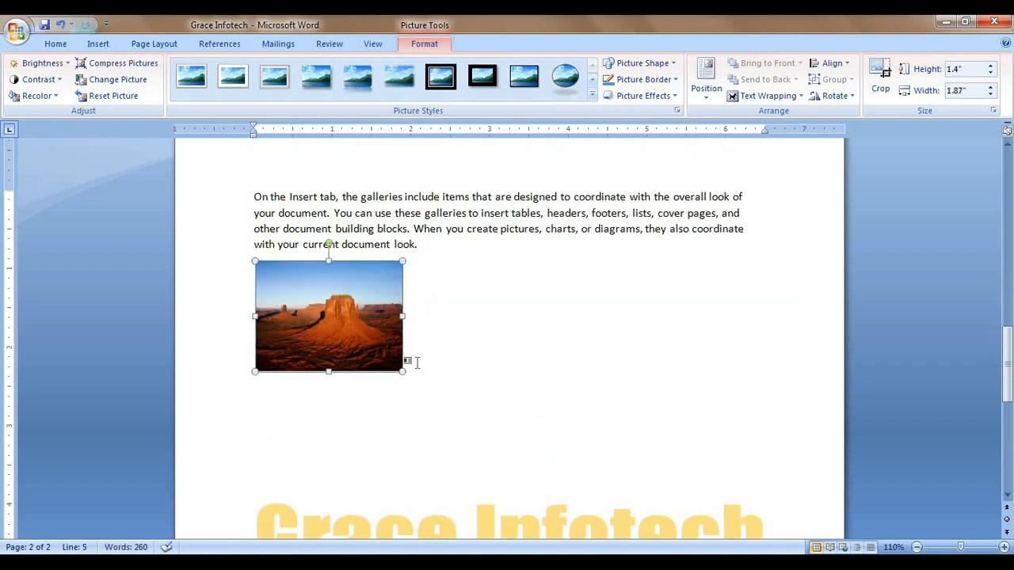
left_click(333, 157)
scroll(367, 339, "up", 13)
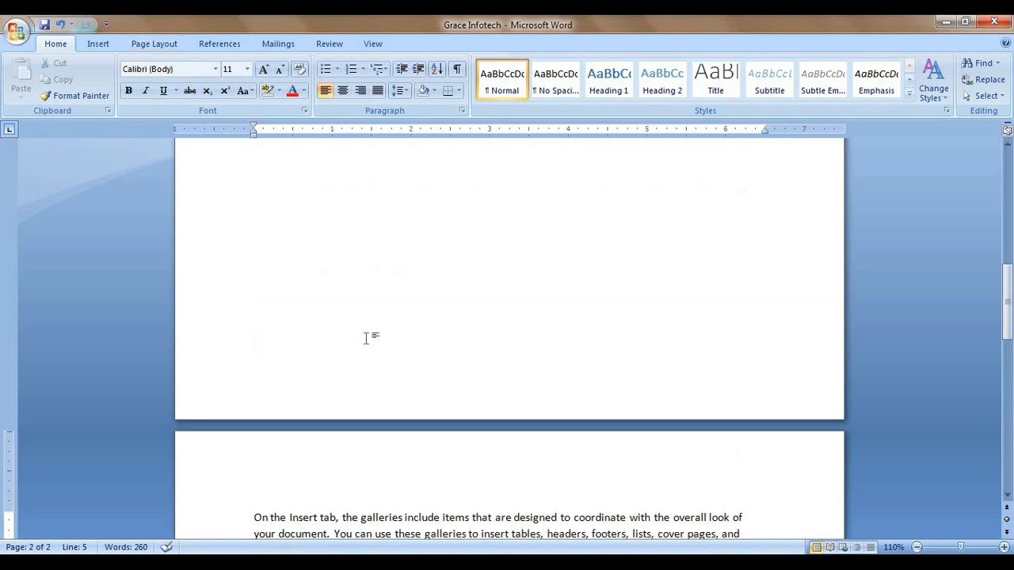
Step: Create a new 'Picture' caption label and caption the penguin image as 'Picture 1' below it
left_click(358, 318)
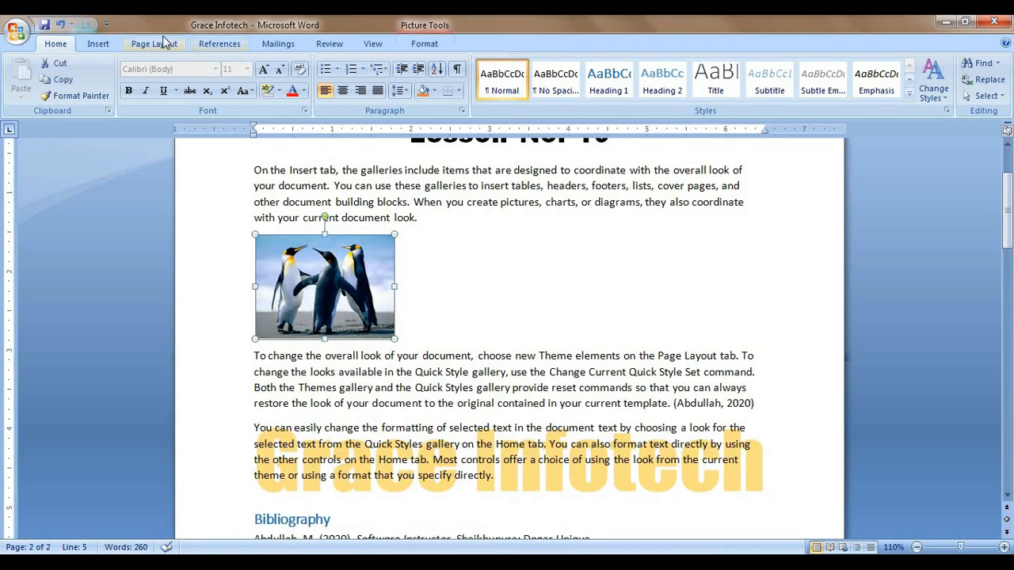
left_click(218, 46)
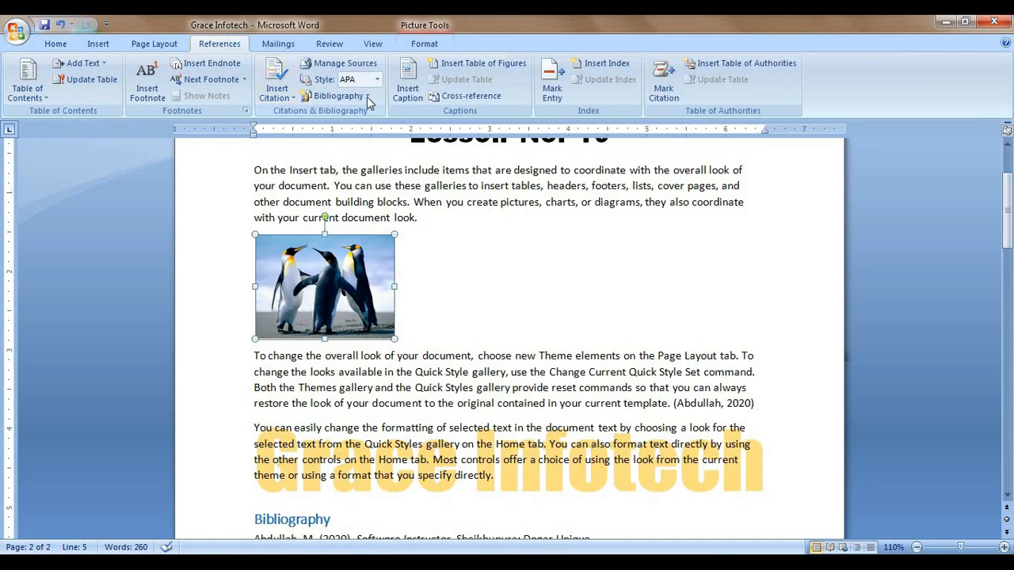
left_click(409, 89)
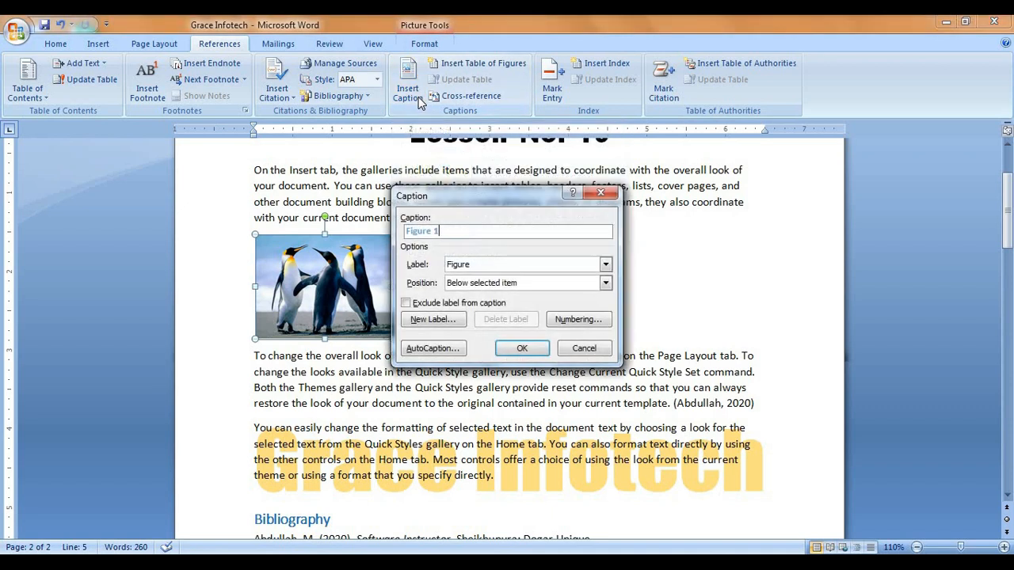
left_click_drag(481, 198, 517, 167)
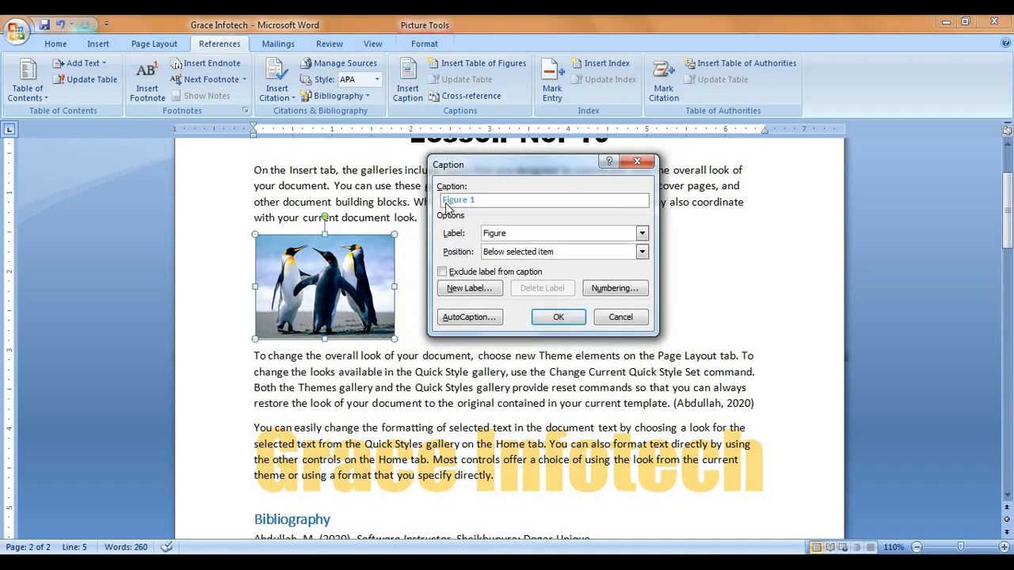
left_click(469, 290)
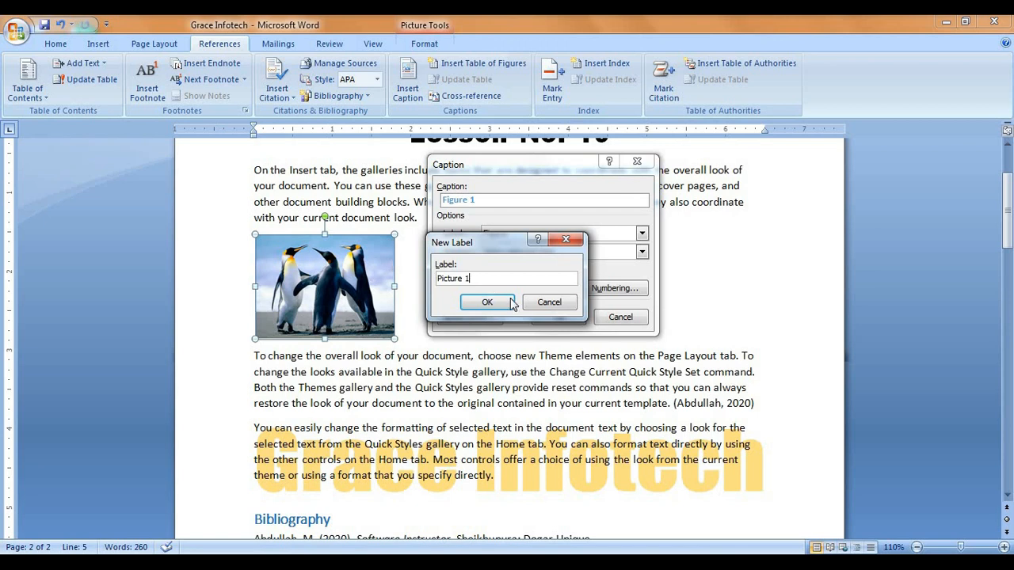
left_click(488, 303)
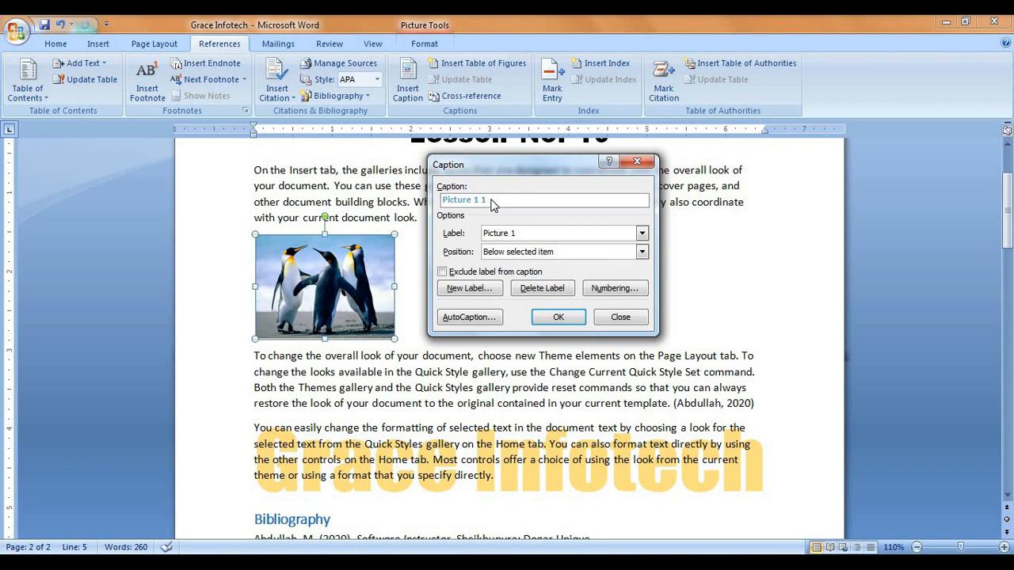
left_click(475, 289)
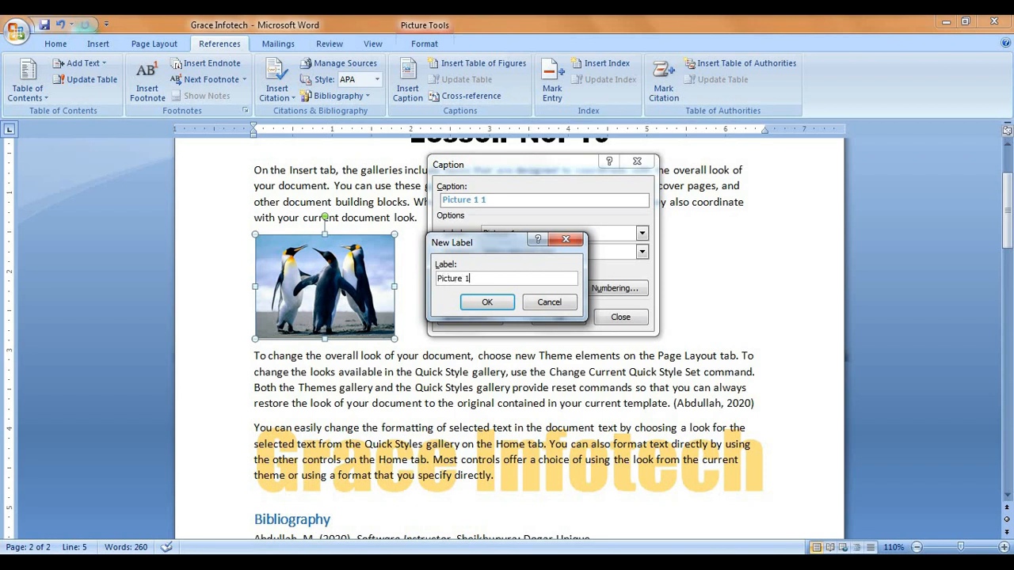
left_click(488, 301)
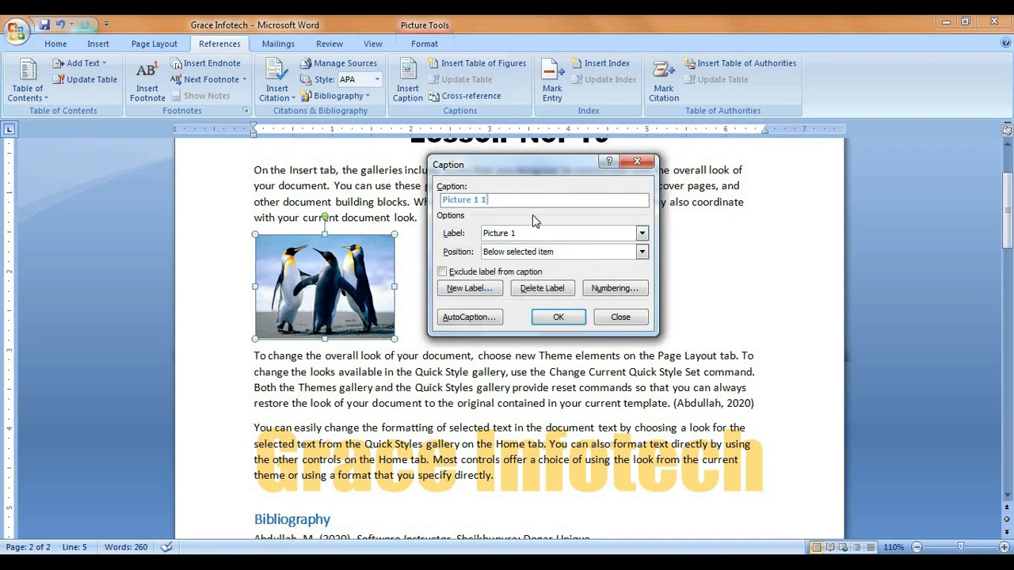
left_click(468, 289)
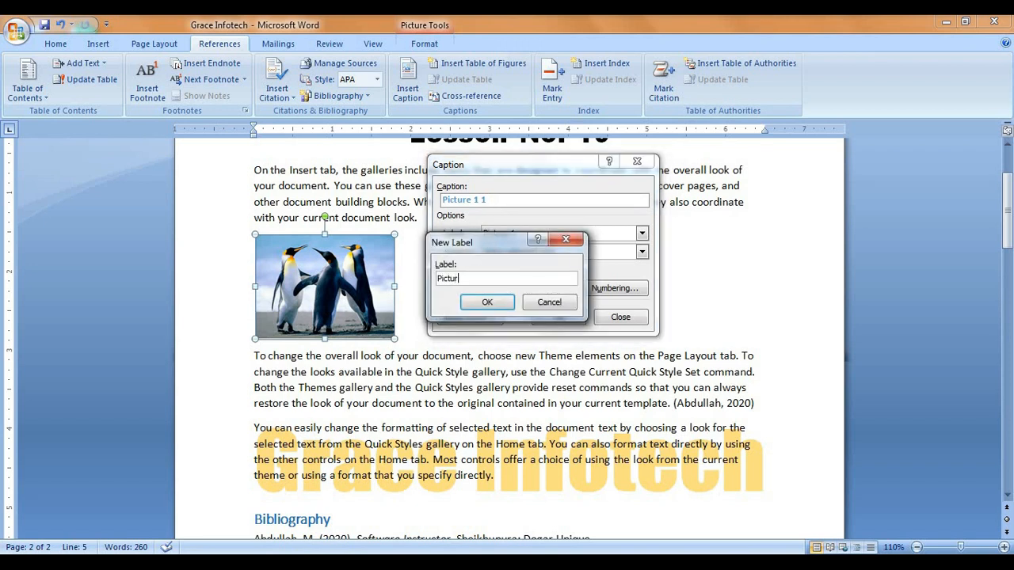
type("Picture")
left_click(487, 302)
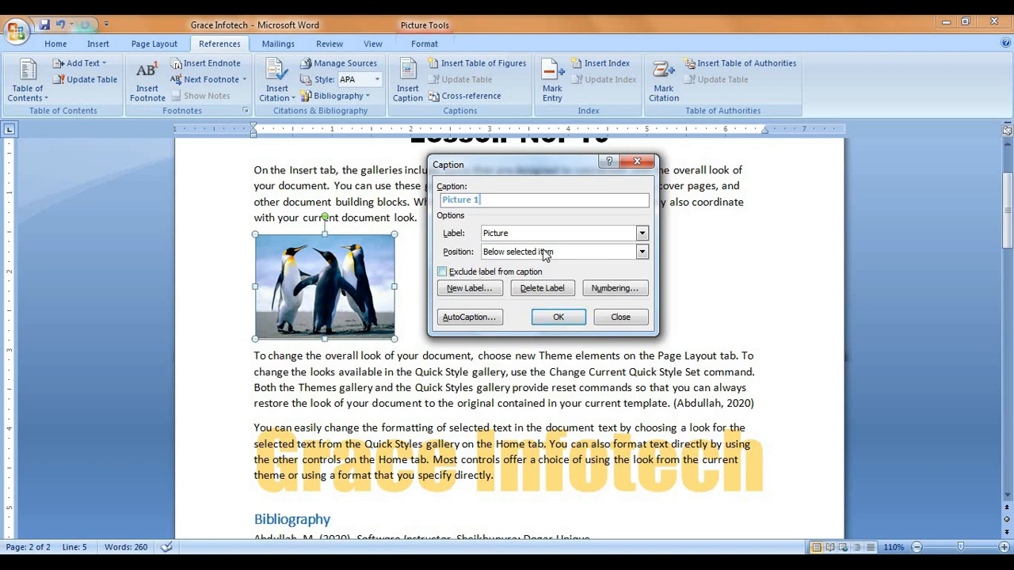
left_click(547, 317)
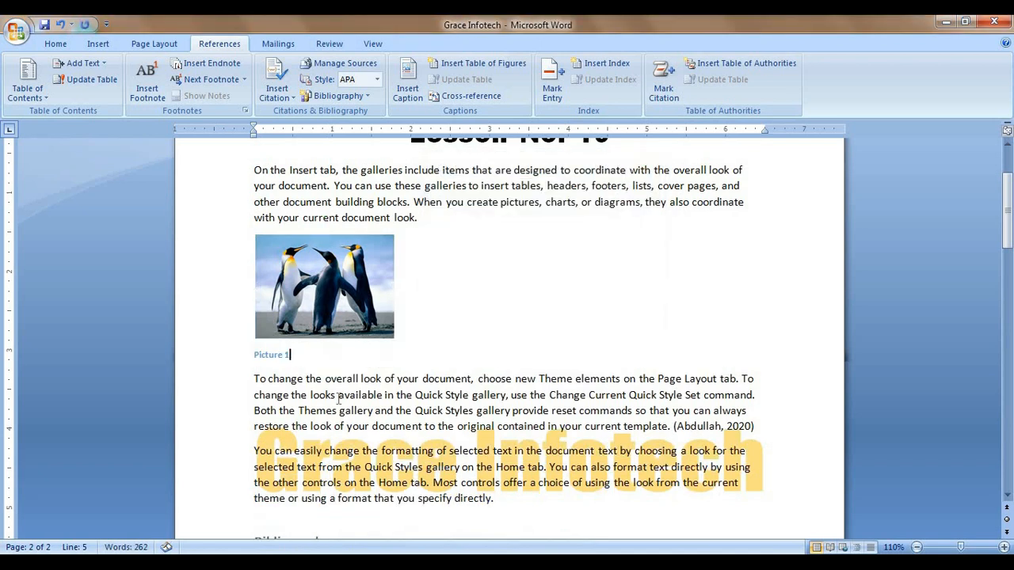
Step: Caption the desert picture on page 2 as 'Picture 2'
left_click(338, 324)
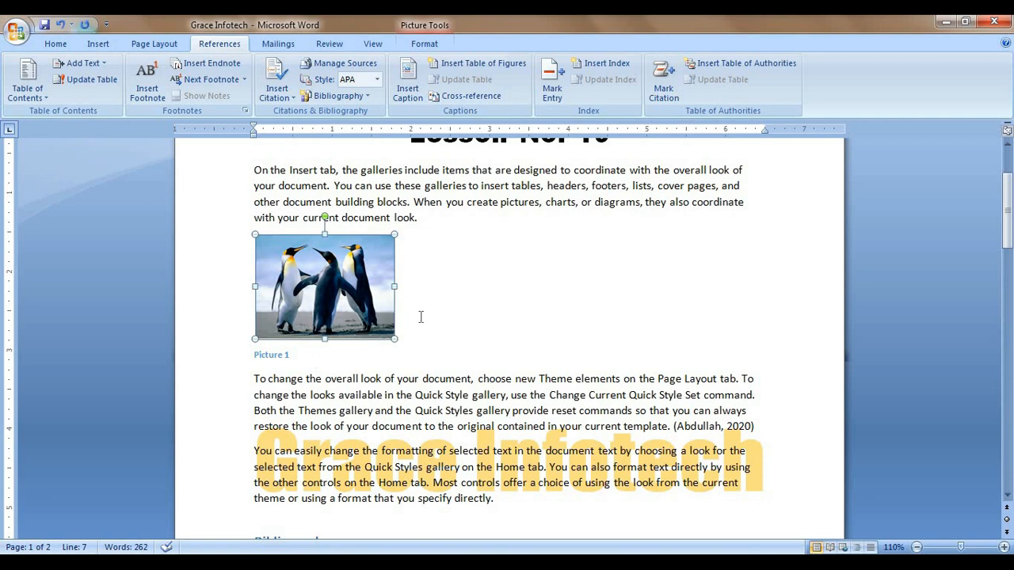
scroll(419, 318, "down", 10)
scroll(419, 321, "down", 5)
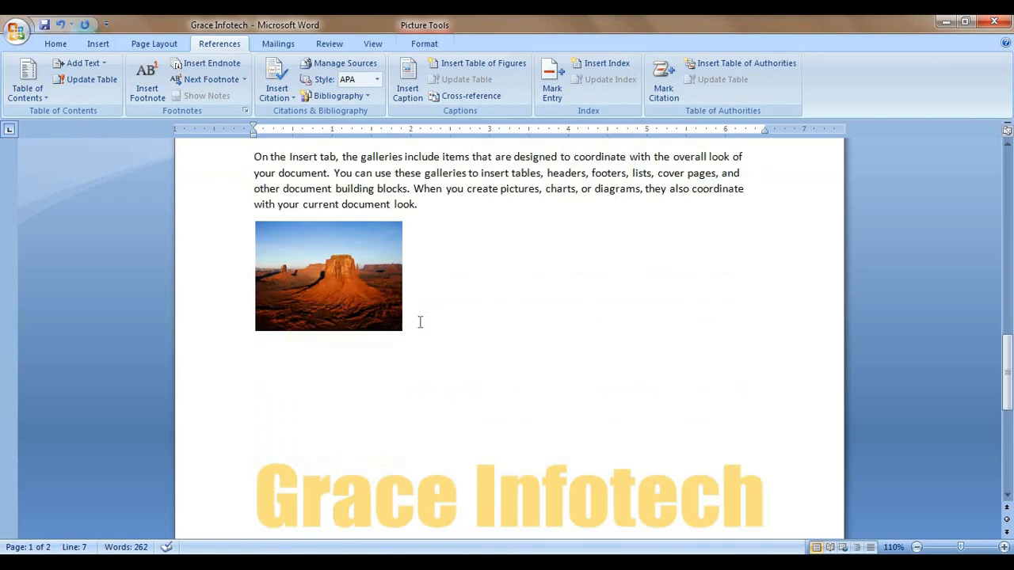
left_click(342, 301)
left_click(408, 85)
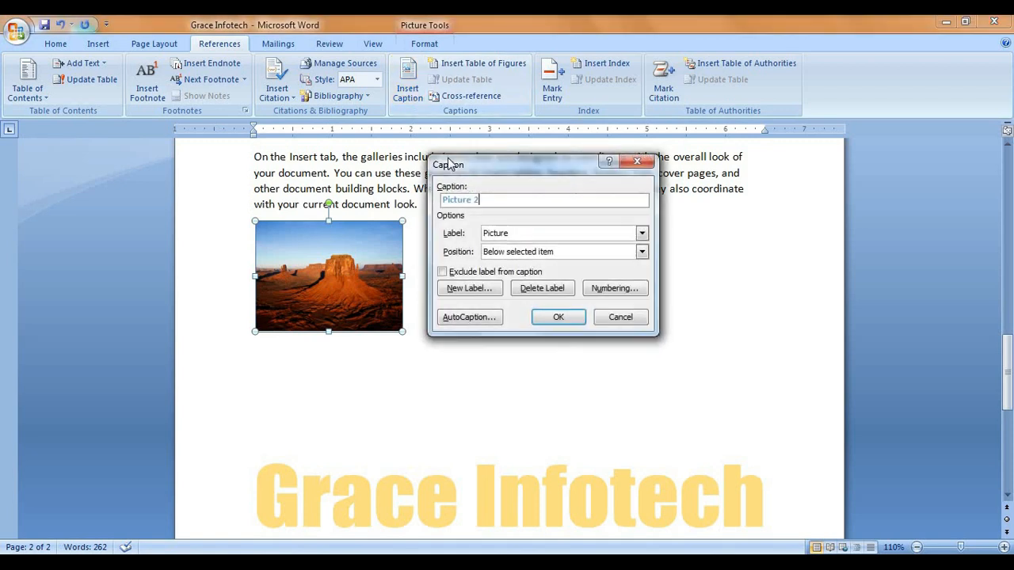
left_click(558, 317)
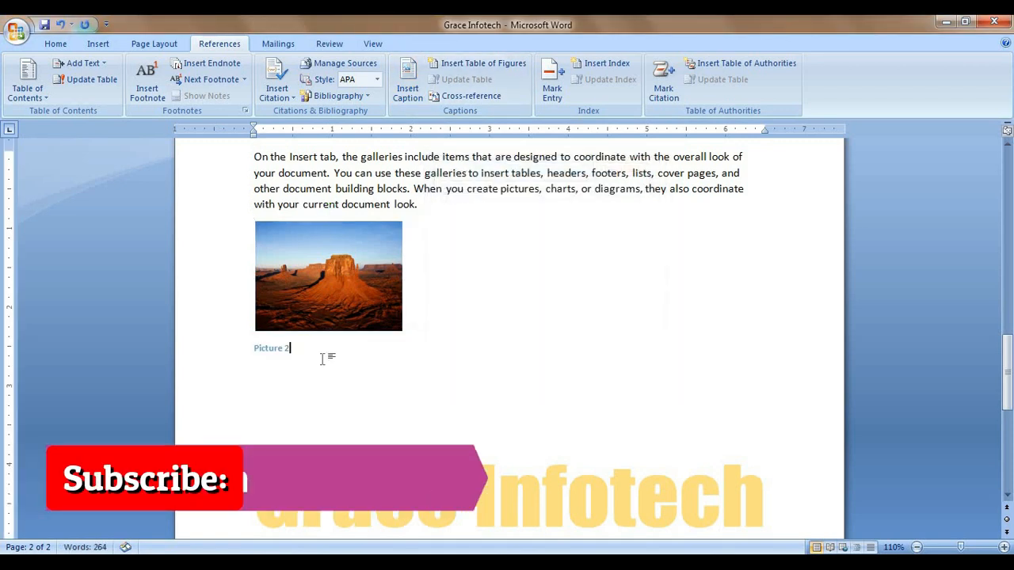
Step: Insert a page break after the Picture 2 caption to start a blank third page
scroll(322, 346, "down", 1)
scroll(323, 346, "down", 7)
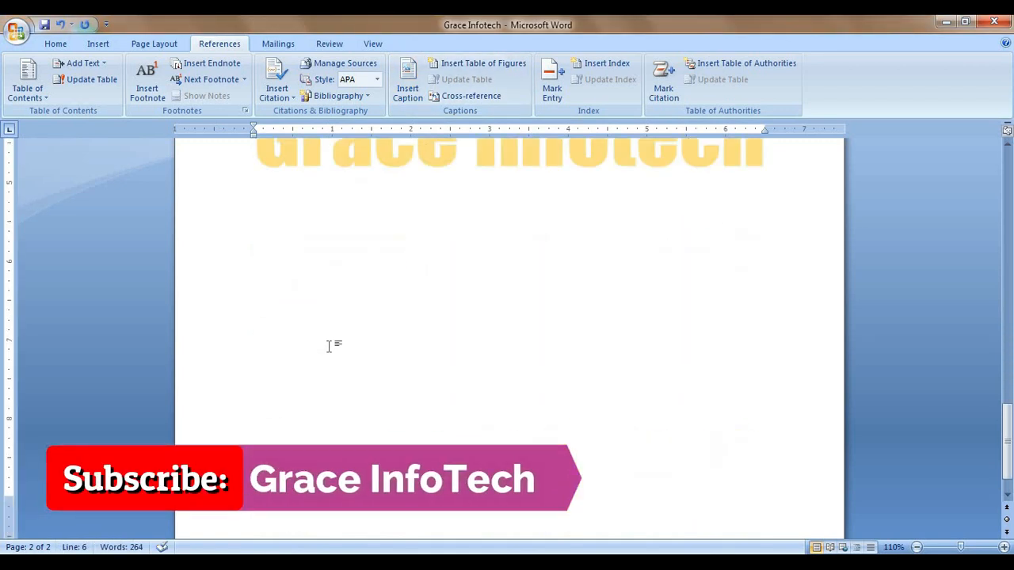
scroll(328, 347, "down", 1)
scroll(329, 348, "up", 8)
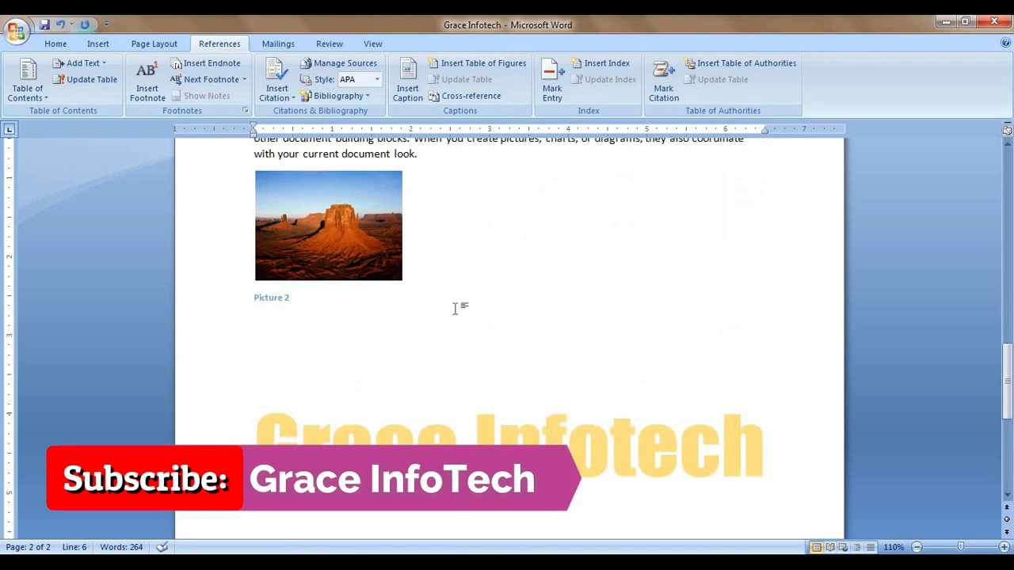
key("ctrl+Return")
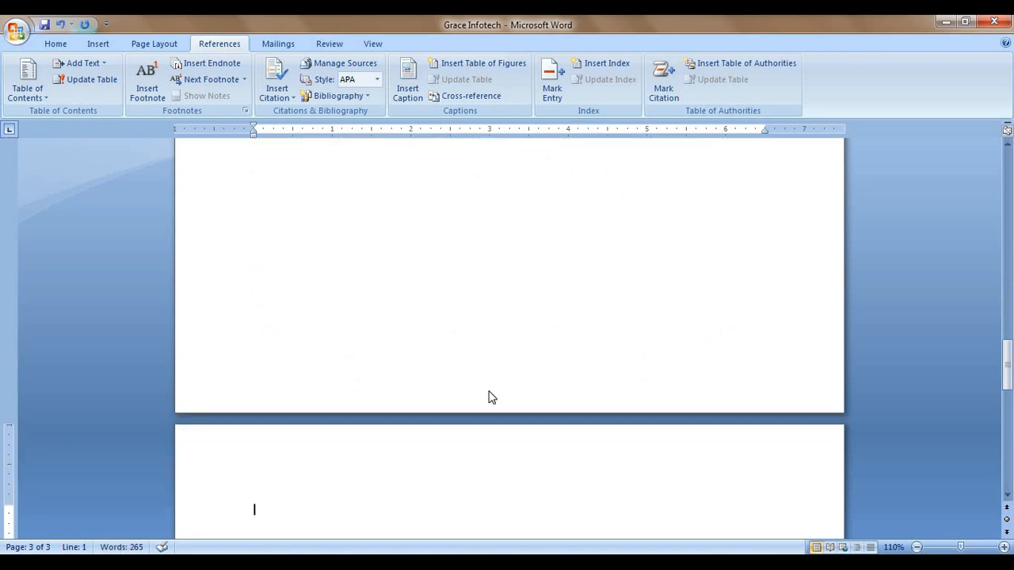
scroll(486, 396, "down", 4)
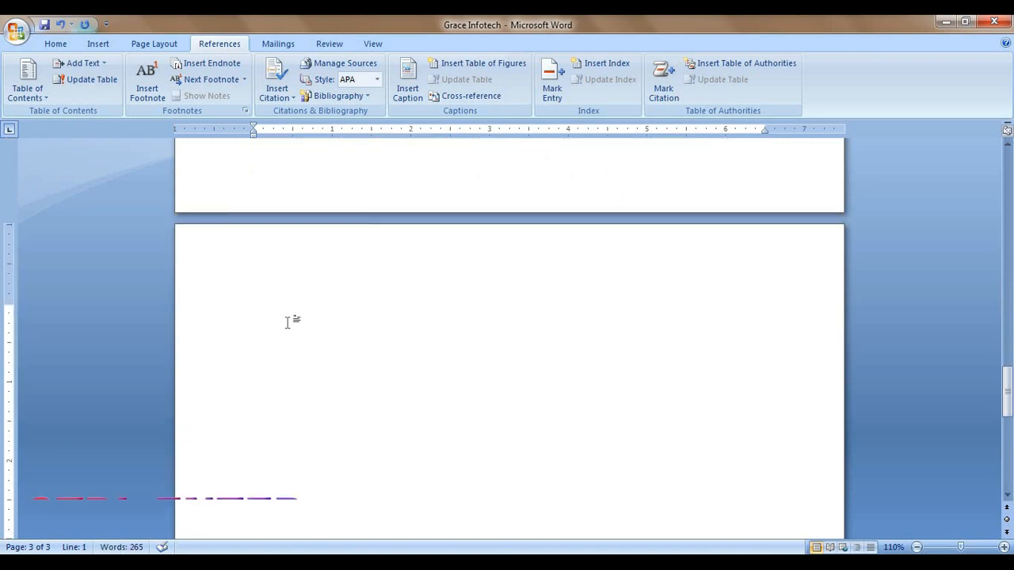
Step: Fill the new page with three sample paragraphs using =rand()
left_click(96, 45)
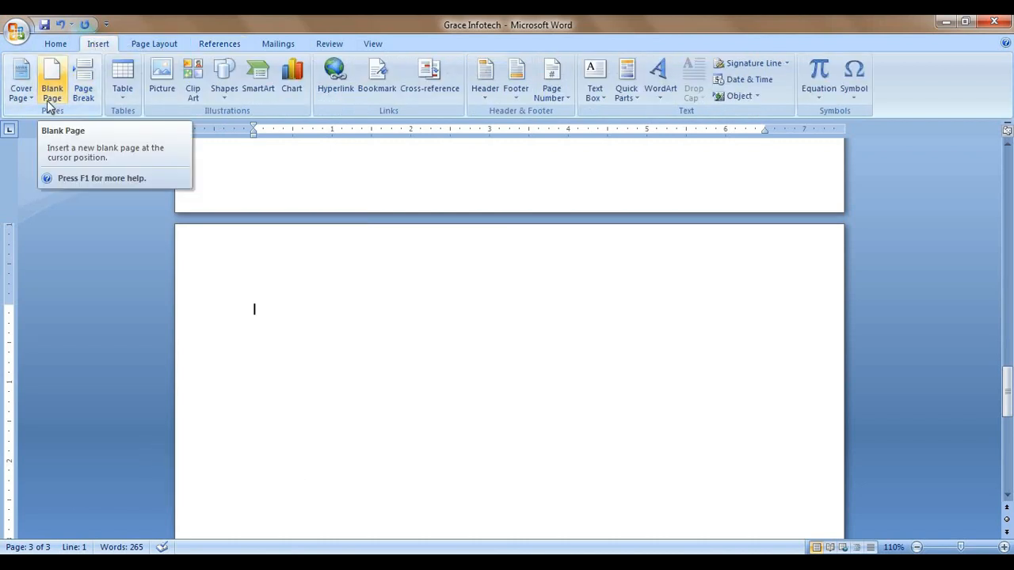
type("=rand")
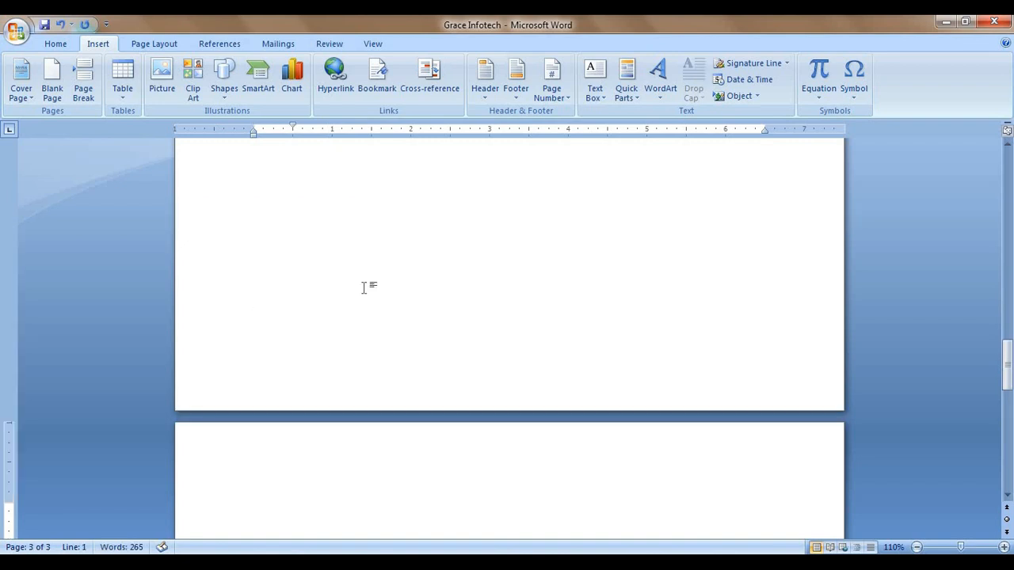
scroll(364, 340, "down", 3)
type("=")
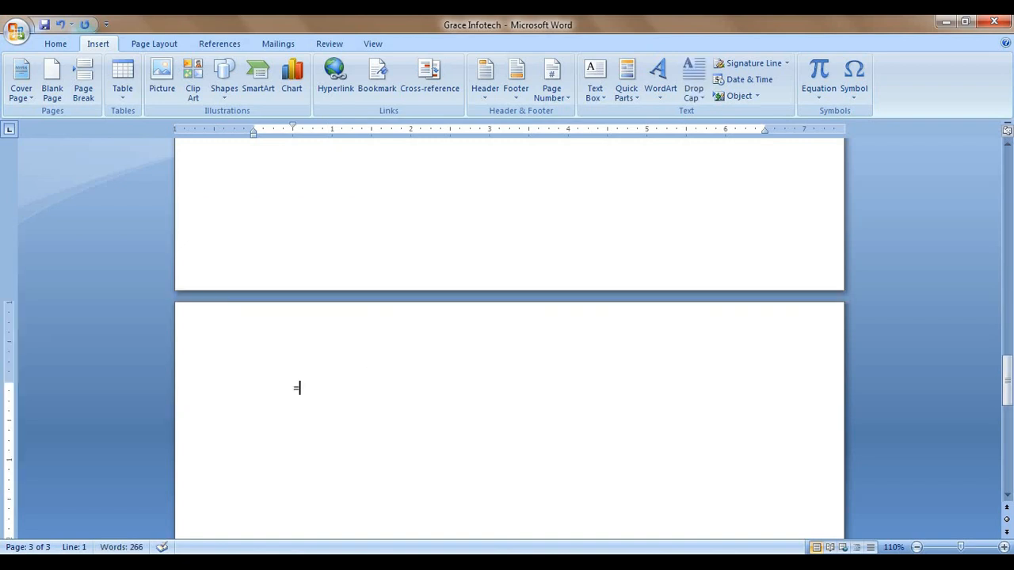
type("rand()")
key("Return")
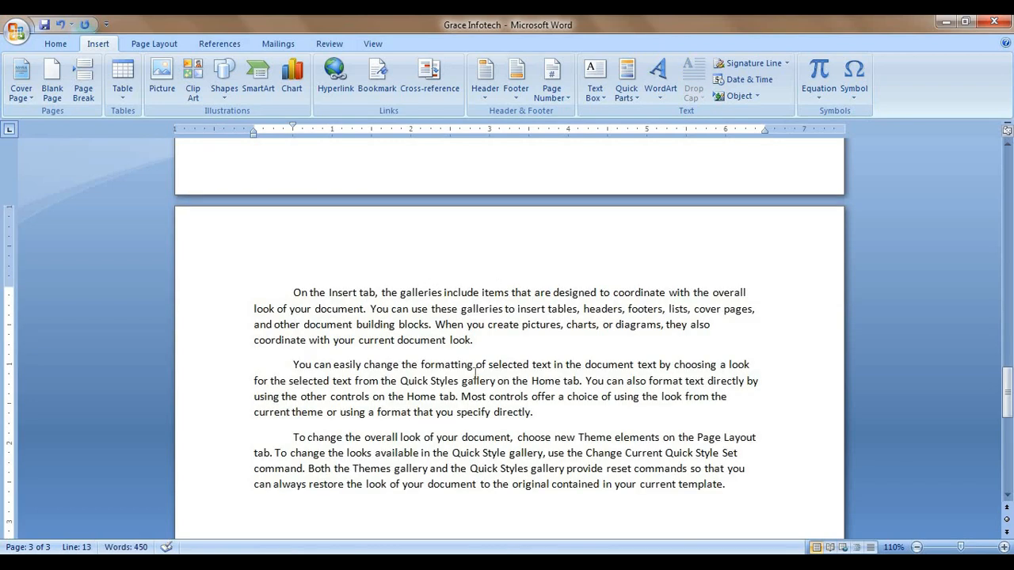
Step: Insert the Jellyfish picture after the first paragraph and shrink it to 1.62" × 2.16"
left_click(497, 340)
key("Return")
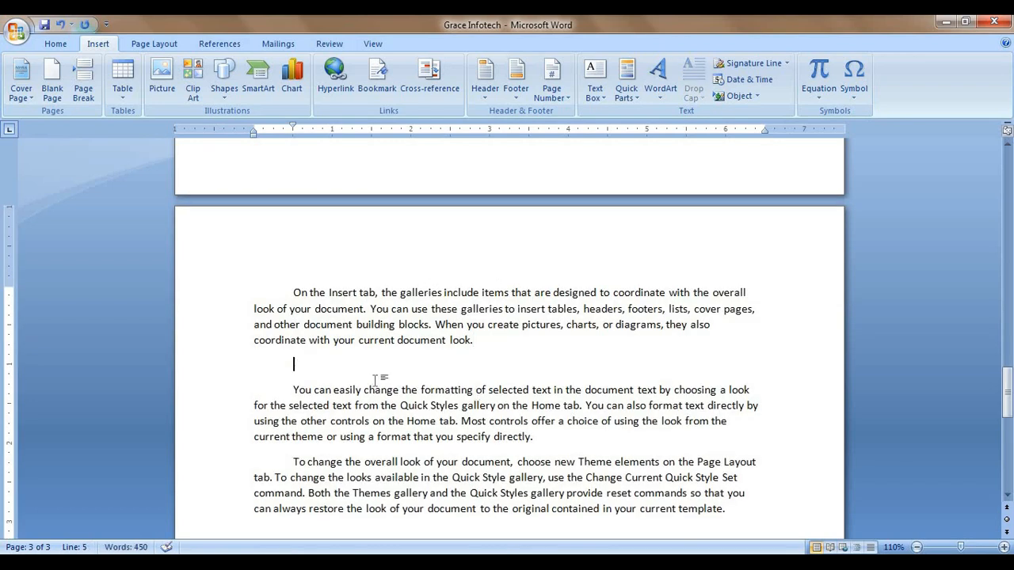
left_click(161, 79)
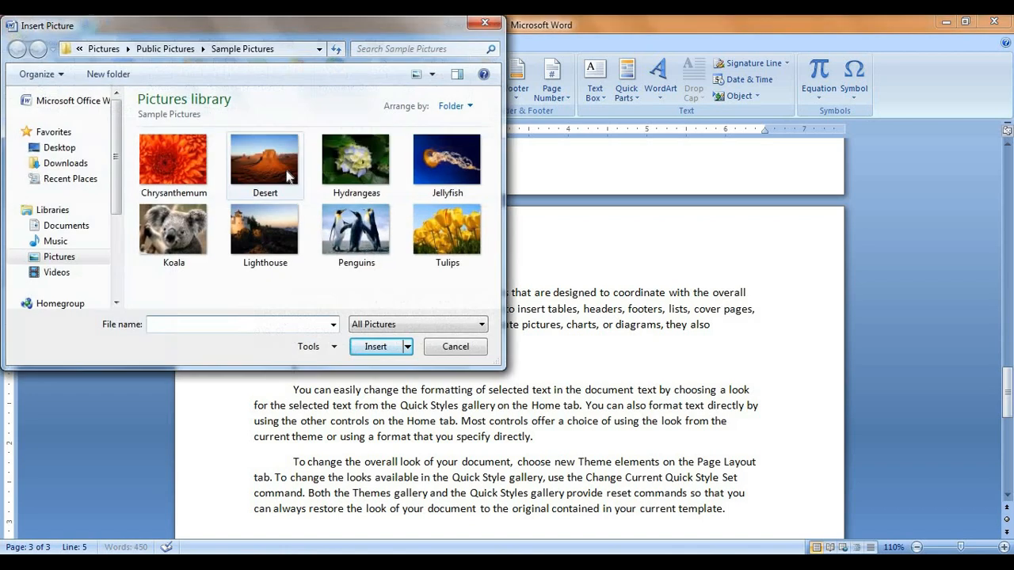
left_click(463, 186)
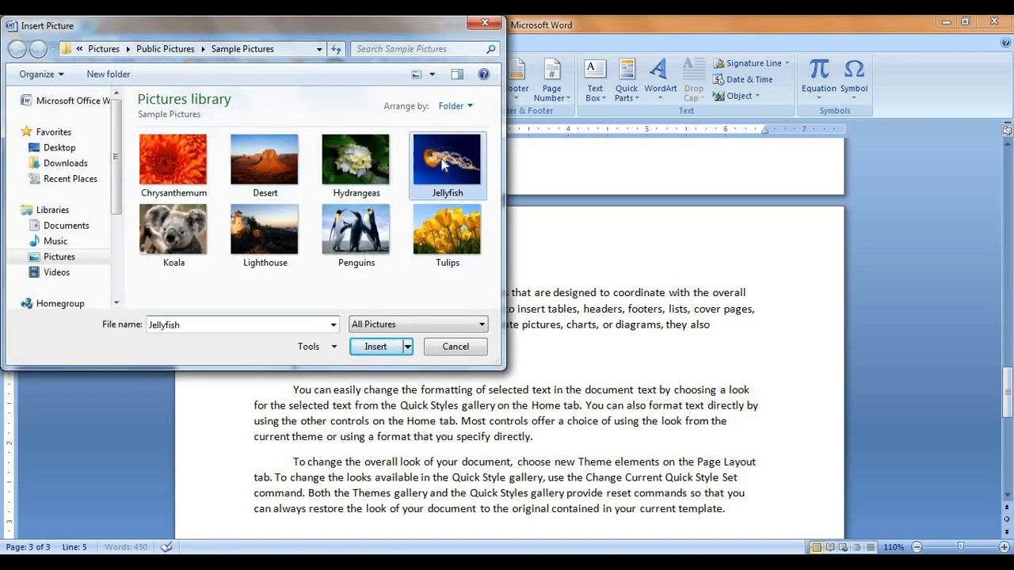
left_click(382, 346)
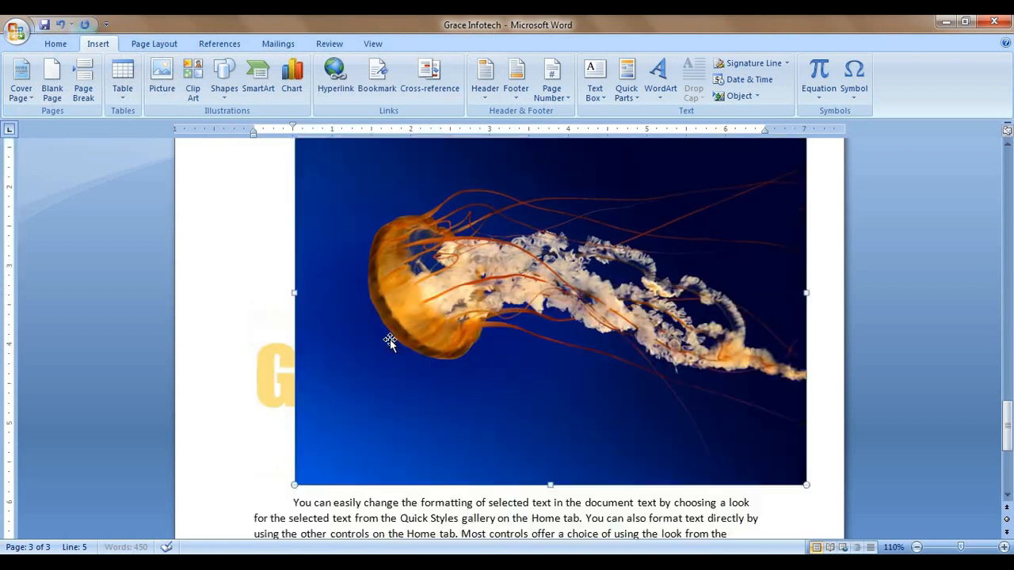
left_click_drag(808, 484, 465, 230)
scroll(369, 263, "up", 3)
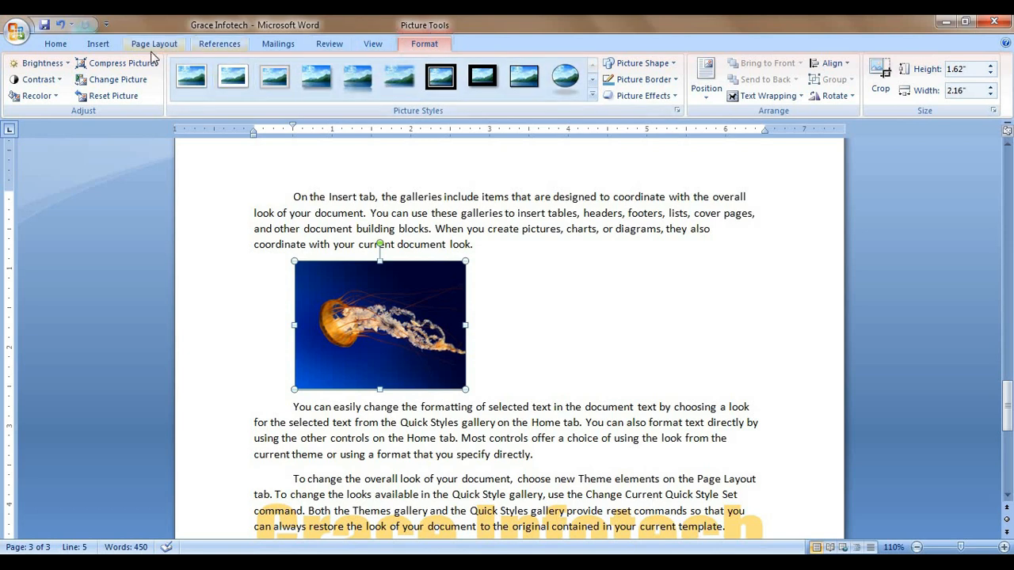
left_click(98, 44)
left_click(225, 48)
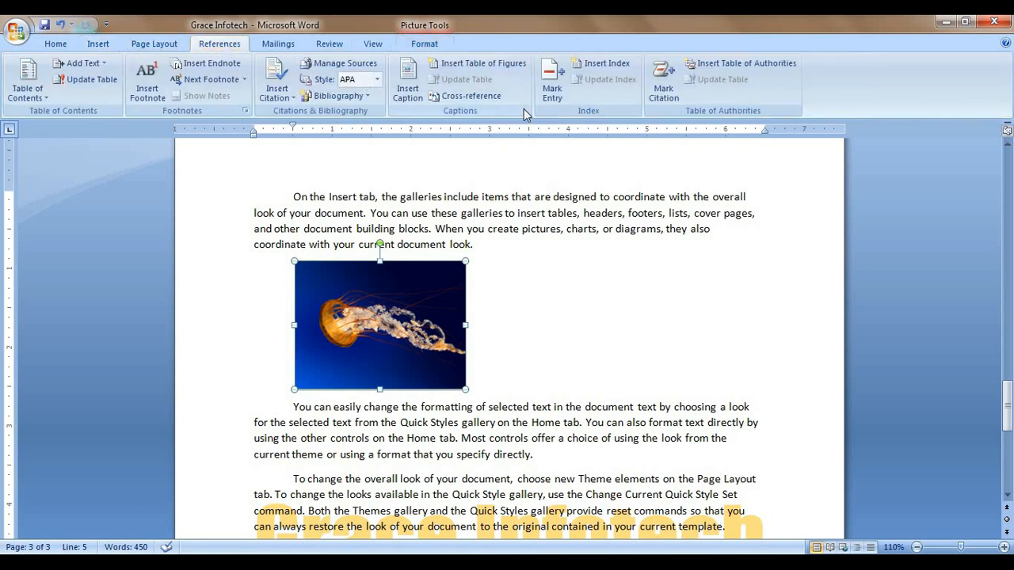
Step: Add a blank line before 'On' on page 1, directly below the 'Lesson No: 19' title
scroll(525, 276, "up", 5)
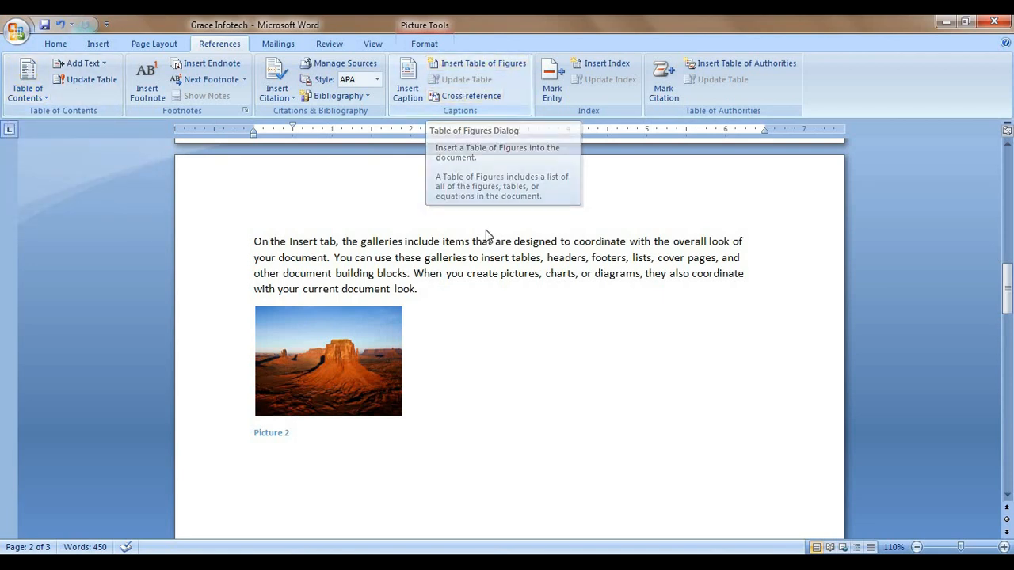
scroll(464, 377, "up", 6)
scroll(464, 379, "up", 10)
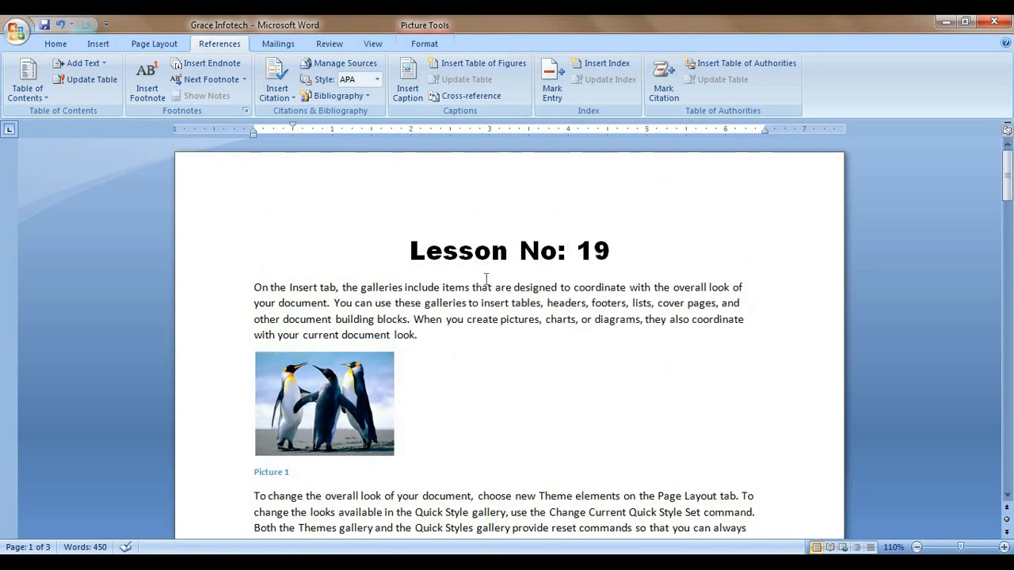
left_click(253, 287)
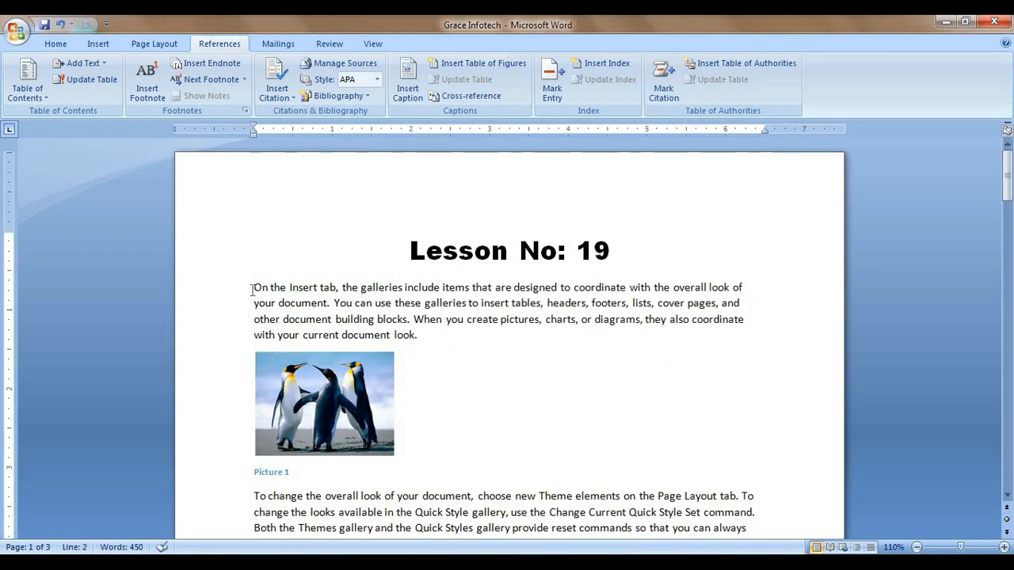
key("Return")
key("Up")
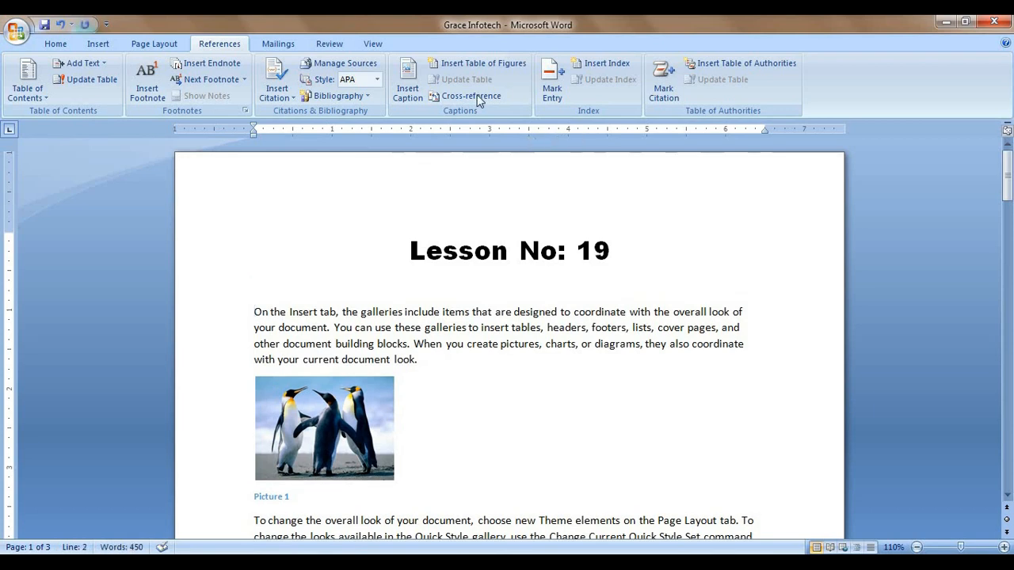
Step: Insert a table of figures listing the captioned pictures
left_click(484, 63)
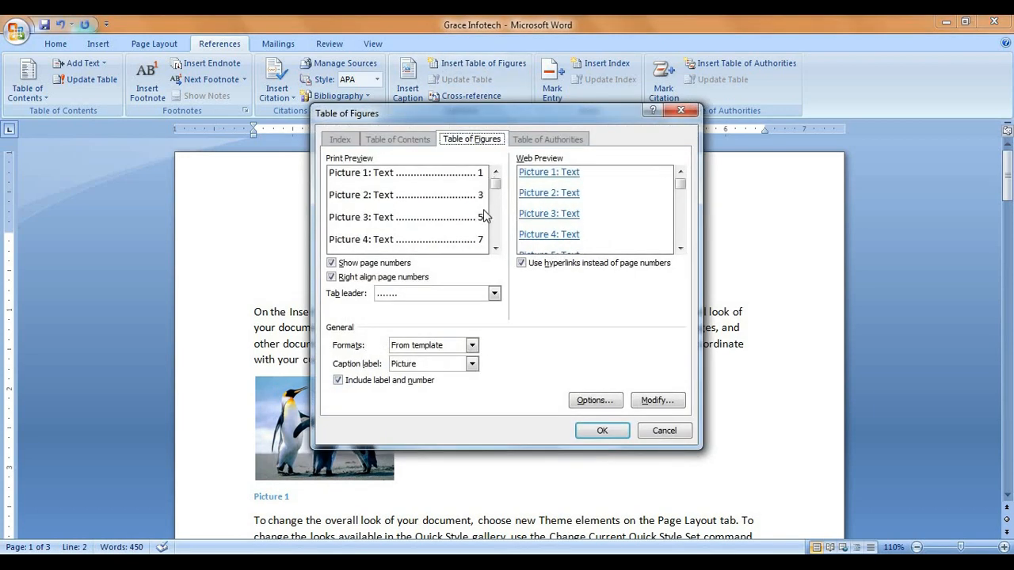
left_click(602, 430)
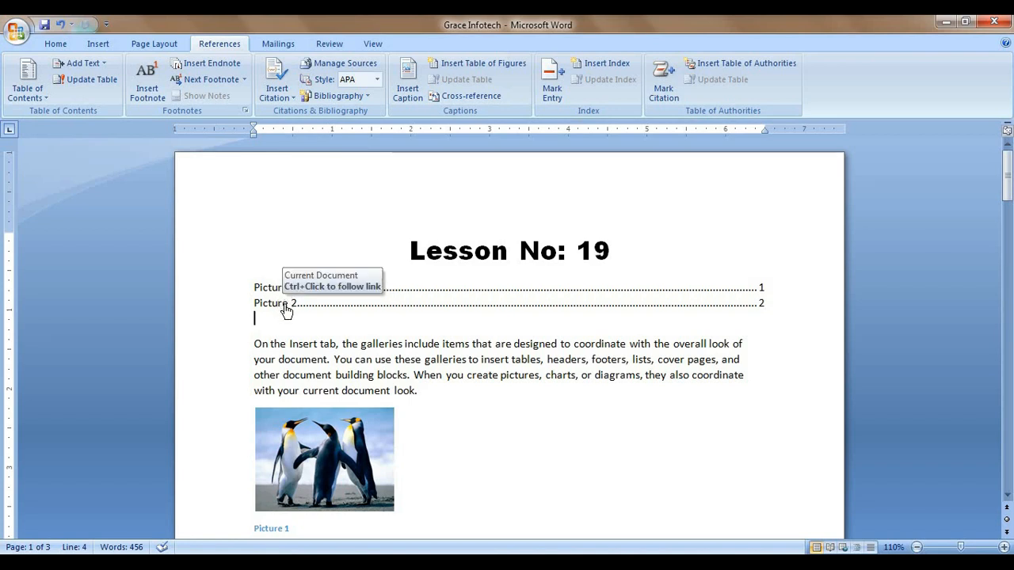
left_click(286, 304, "ctrl")
scroll(327, 307, "up", 3)
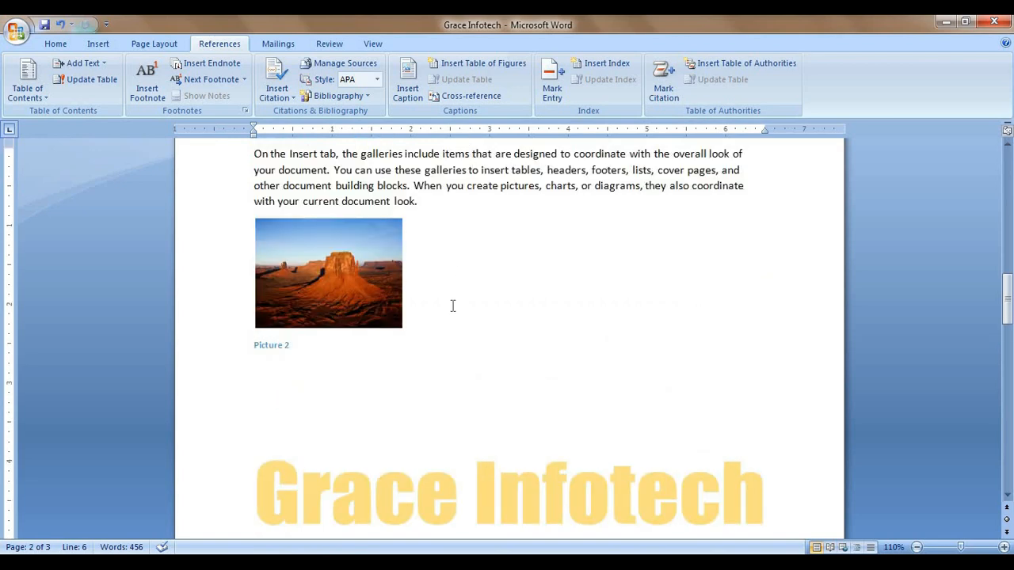
scroll(452, 306, "up", 20)
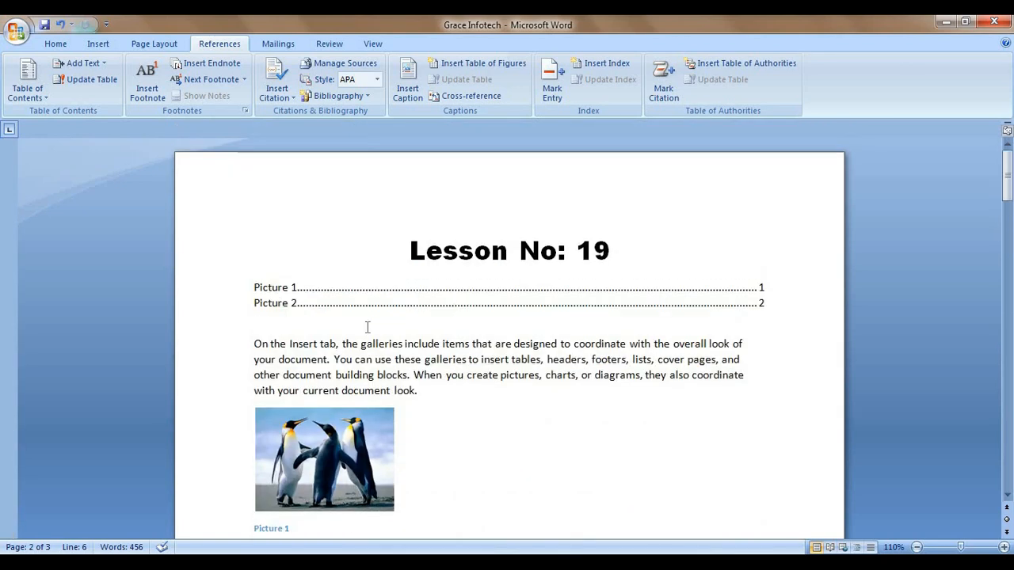
left_click(338, 320)
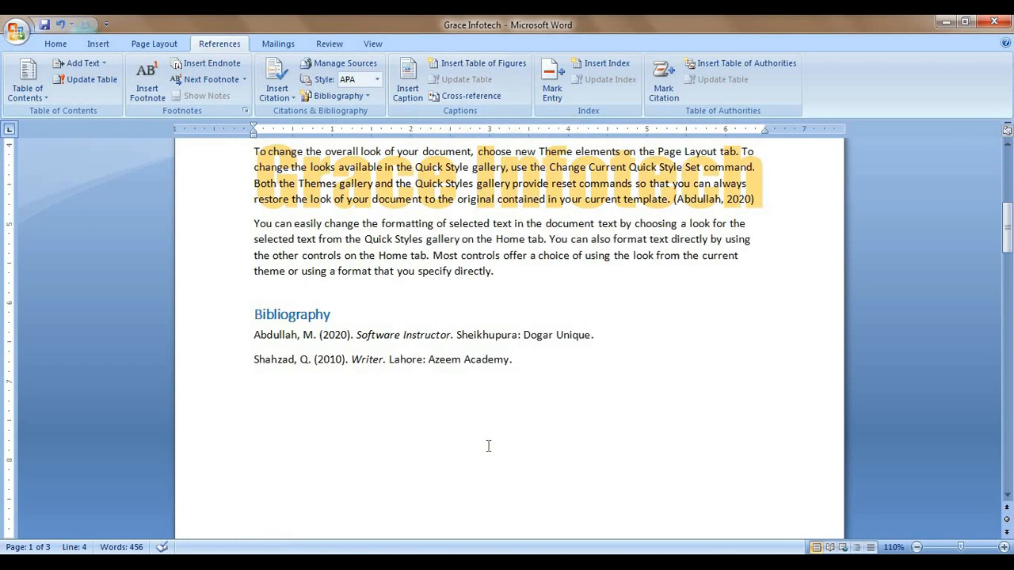
Step: Caption the jellyfish picture on page 3 as 'Picture 3'
scroll(488, 447, "down", 15)
scroll(483, 448, "up", 4)
scroll(301, 383, "down", 8)
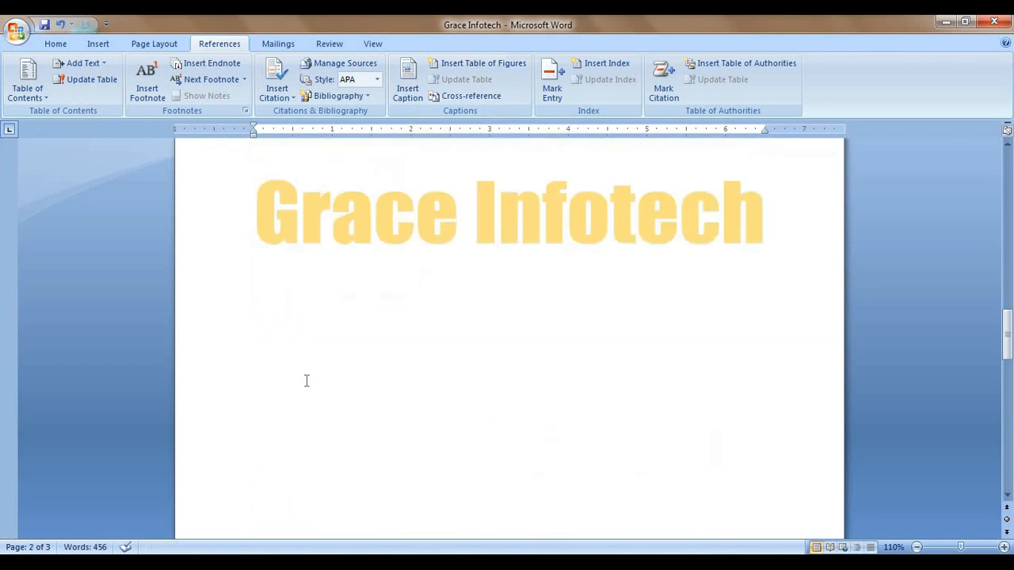
scroll(306, 381, "down", 8)
left_click(369, 343)
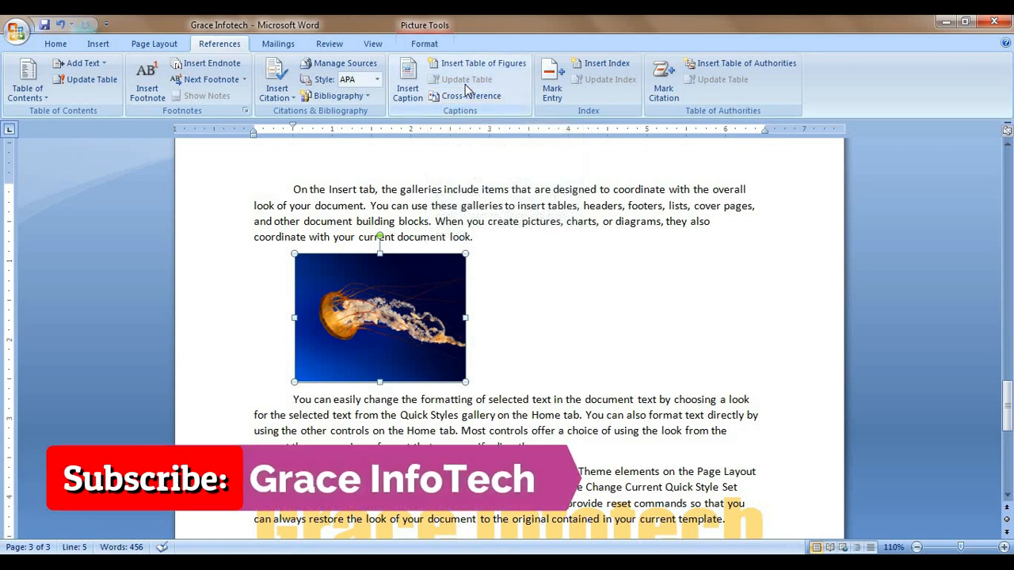
left_click(409, 89)
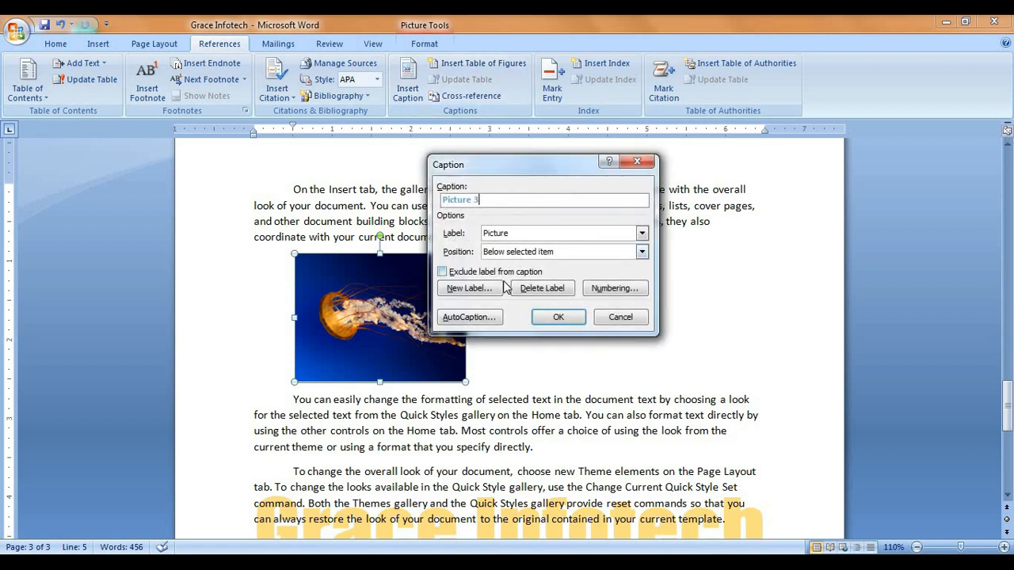
left_click(557, 317)
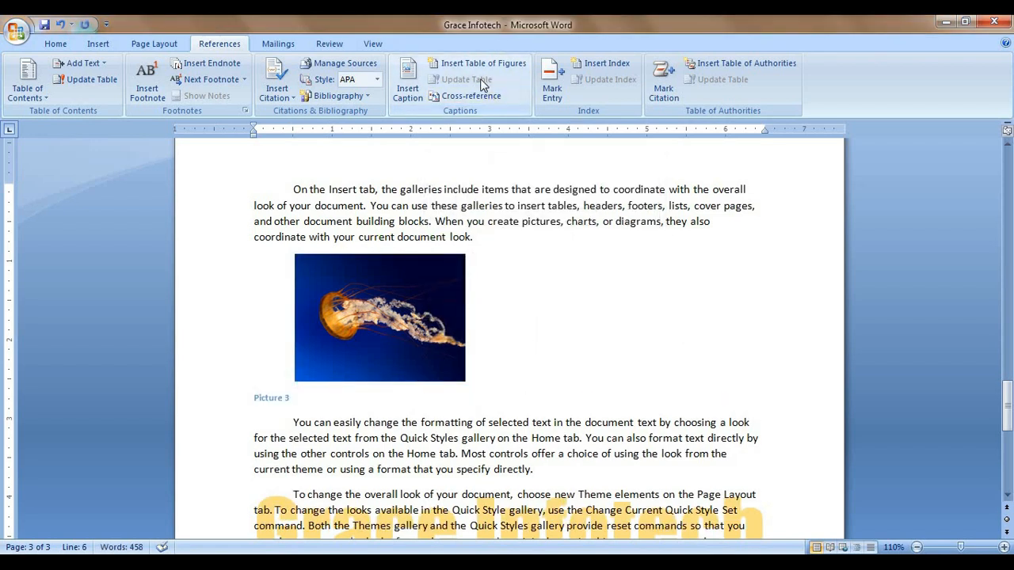
Step: Update the entire table of figures so it lists Picture 3 on page 3, then follow that entry
scroll(493, 364, "up", 10)
scroll(494, 364, "up", 15)
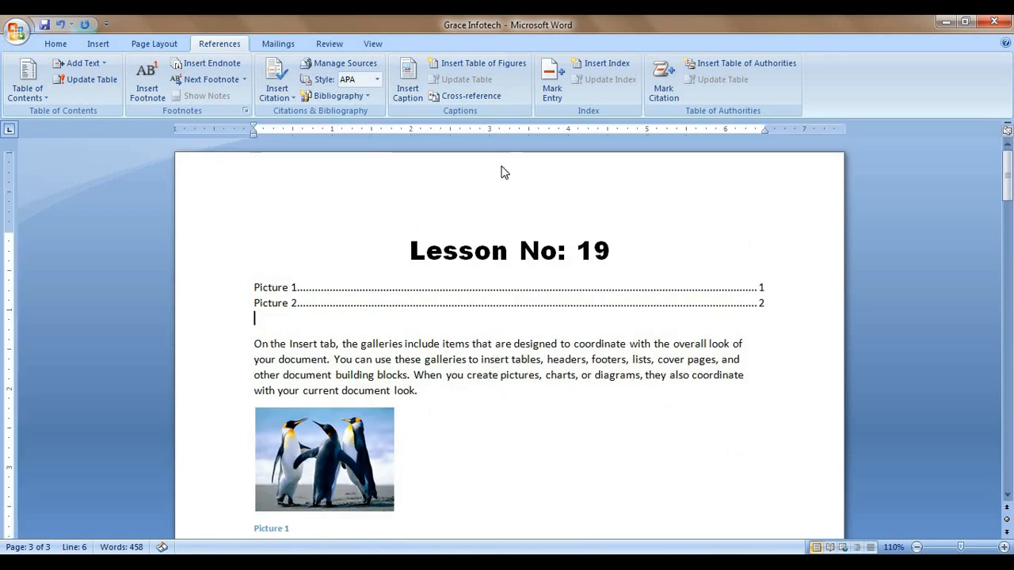
left_click(374, 306)
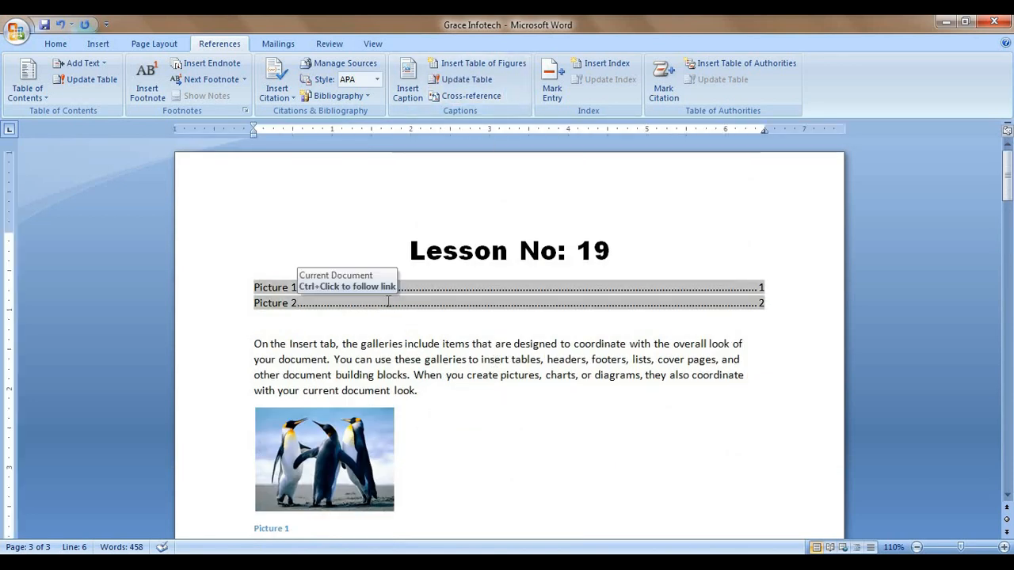
left_click(479, 81)
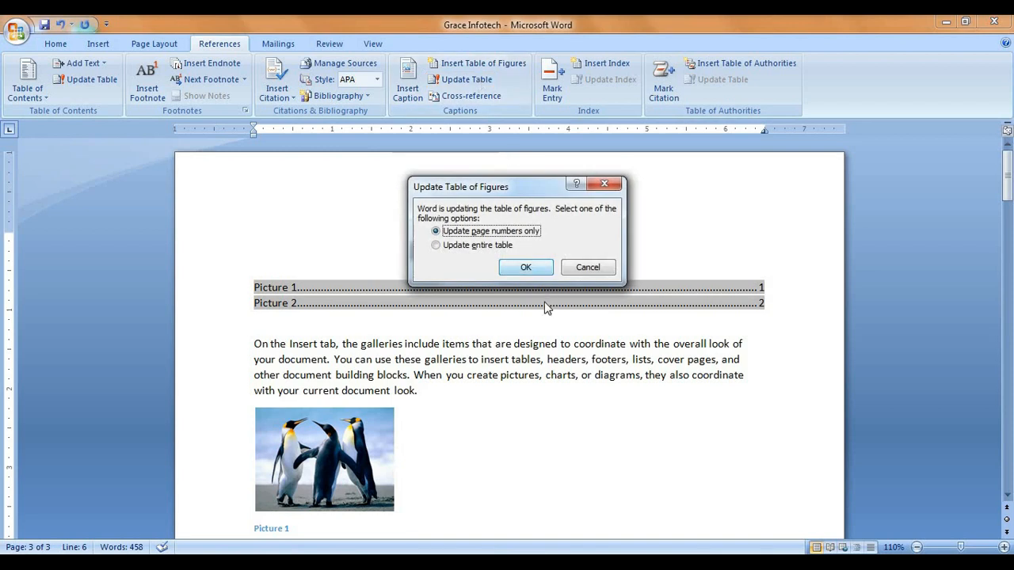
left_click(483, 245)
left_click(524, 268)
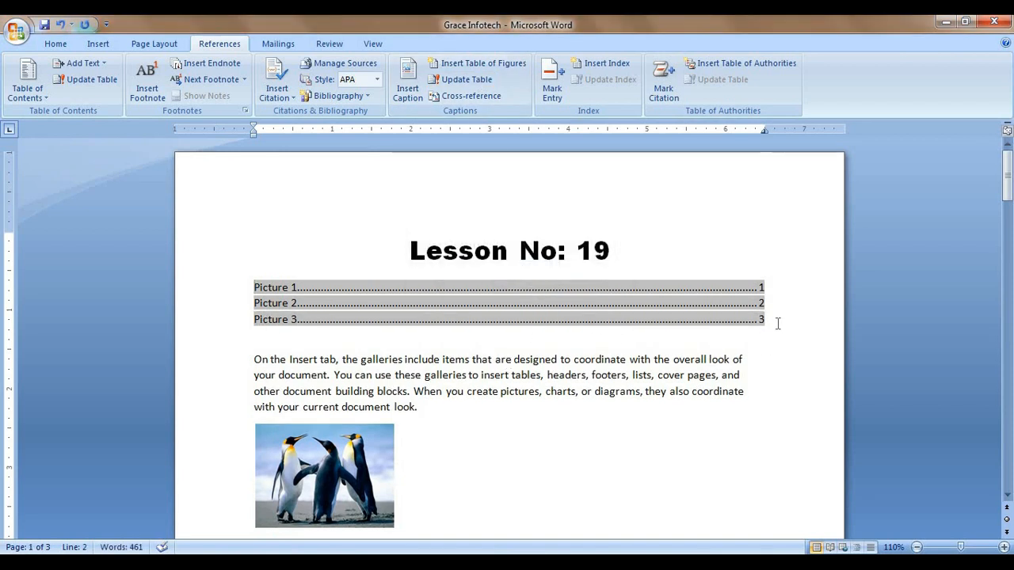
left_click(289, 327, "ctrl")
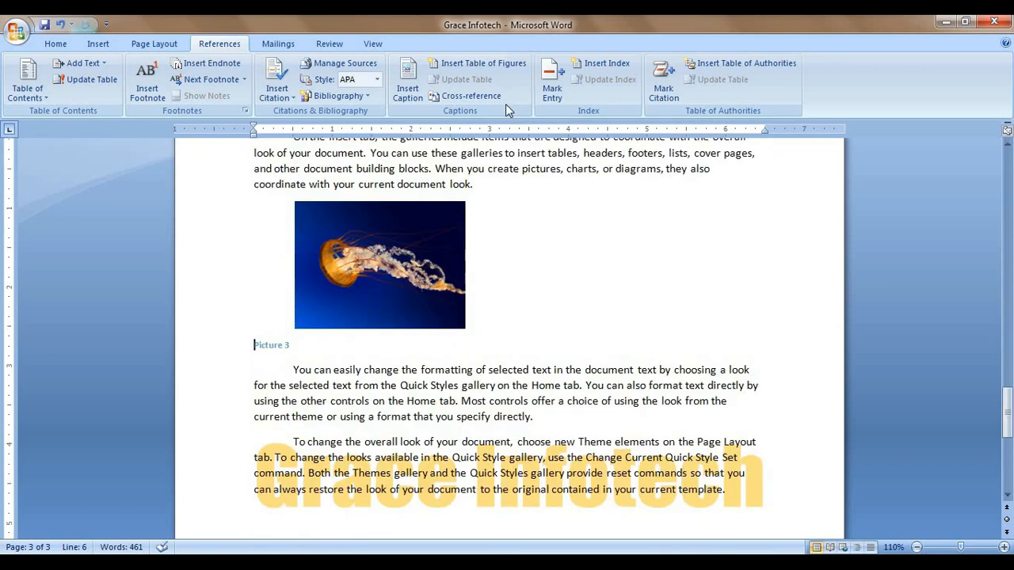
Step: After page 3's last paragraph, start a cross-reference and review its reference types and Entire caption option
left_click(501, 515)
scroll(511, 442, "down", 1)
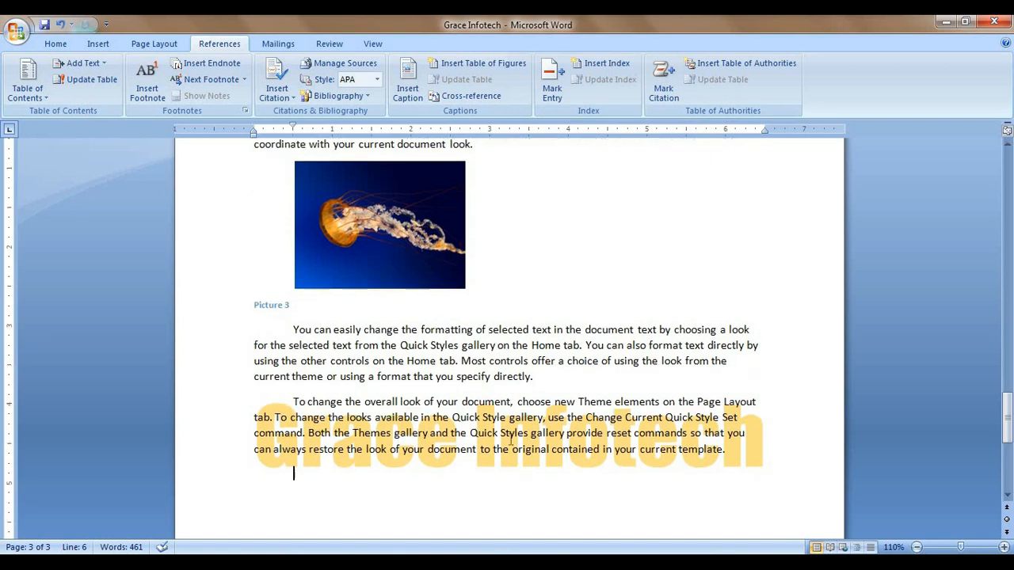
left_click(483, 98)
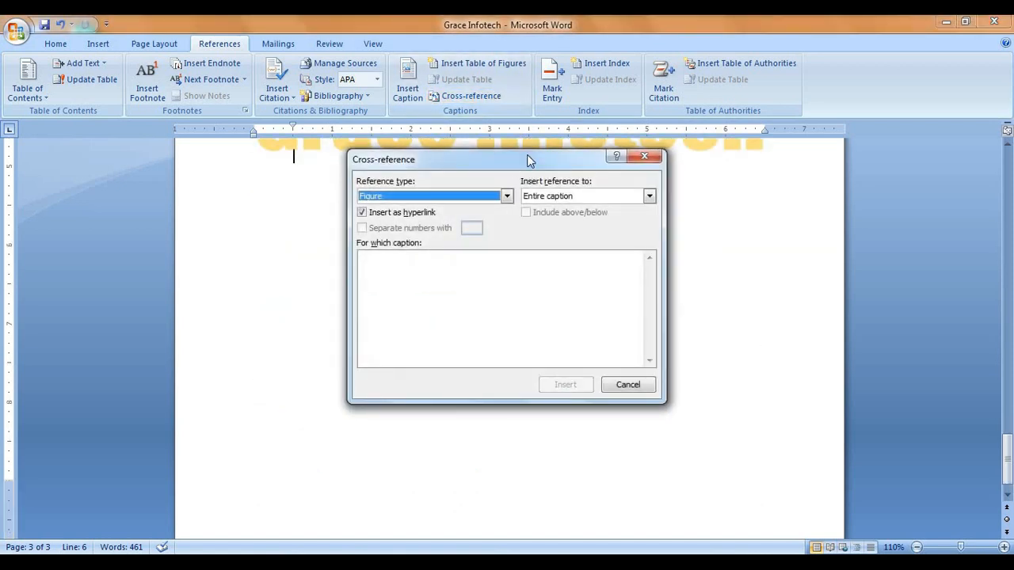
left_click_drag(545, 163, 660, 106)
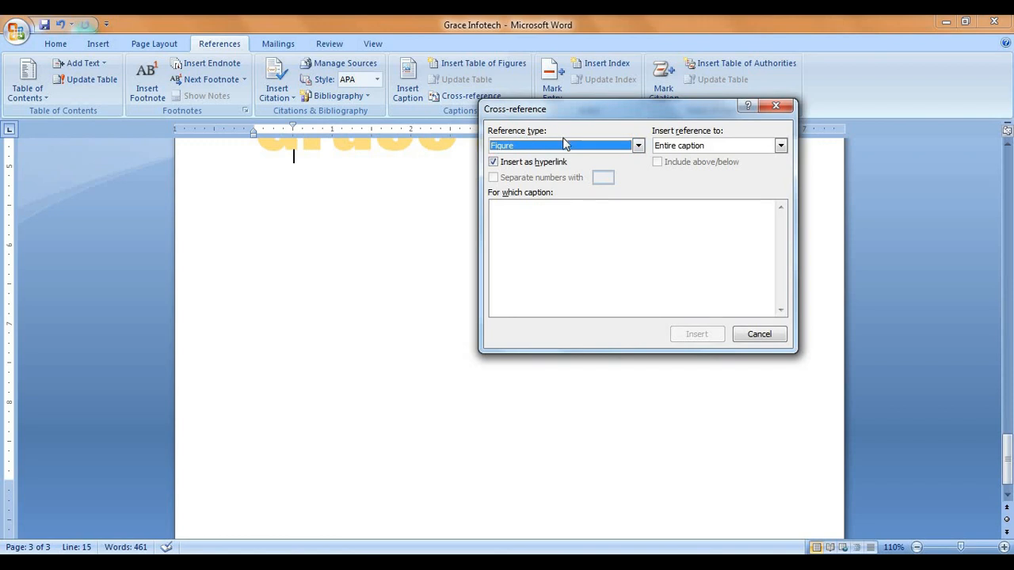
left_click(638, 147)
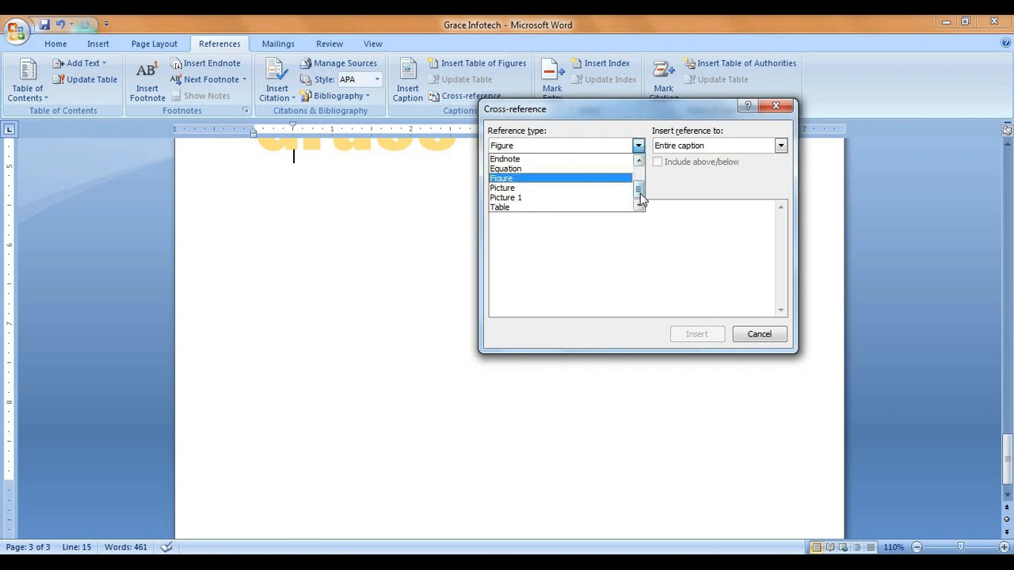
left_click_drag(640, 193, 637, 175)
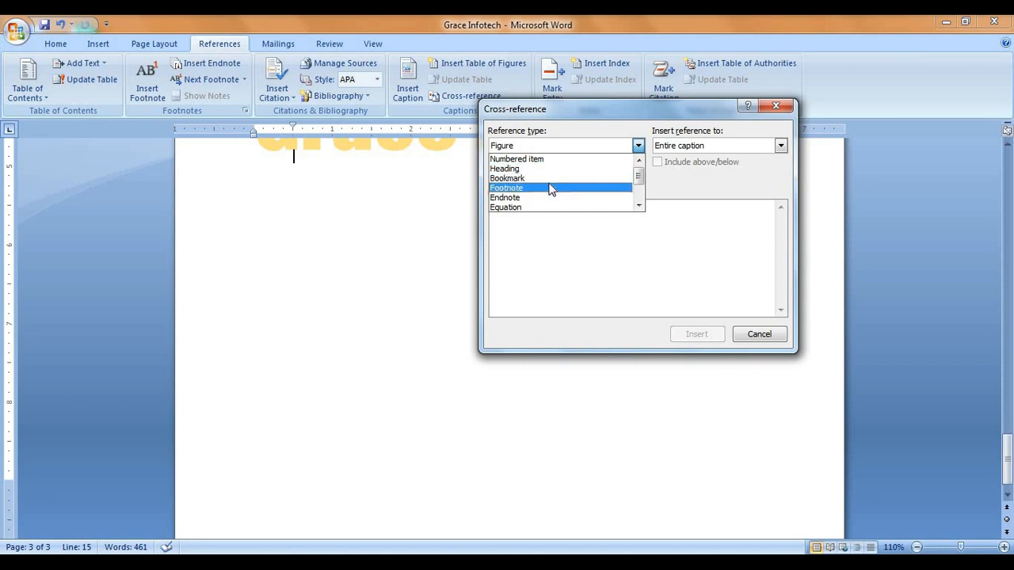
left_click(640, 207)
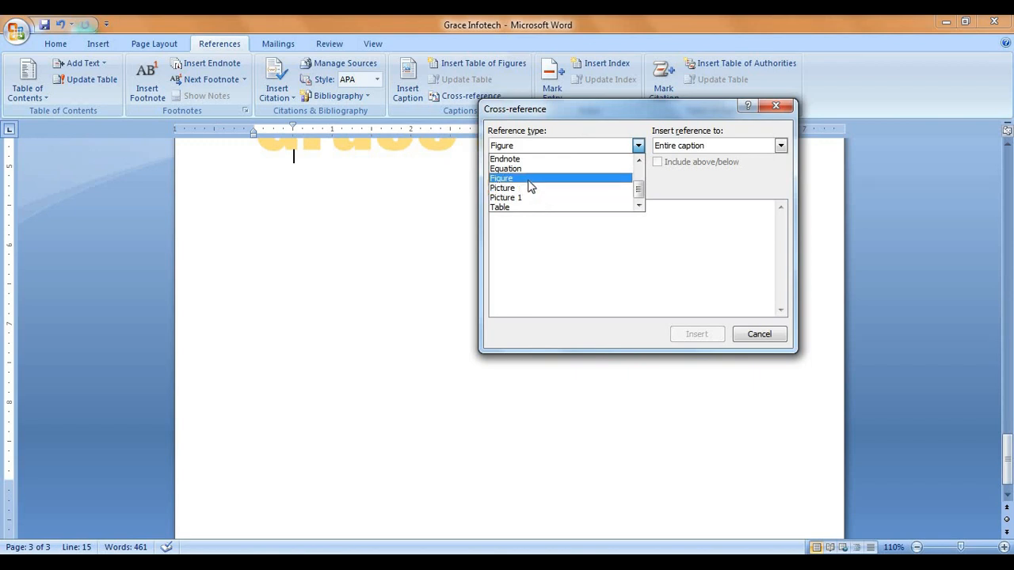
left_click(533, 179)
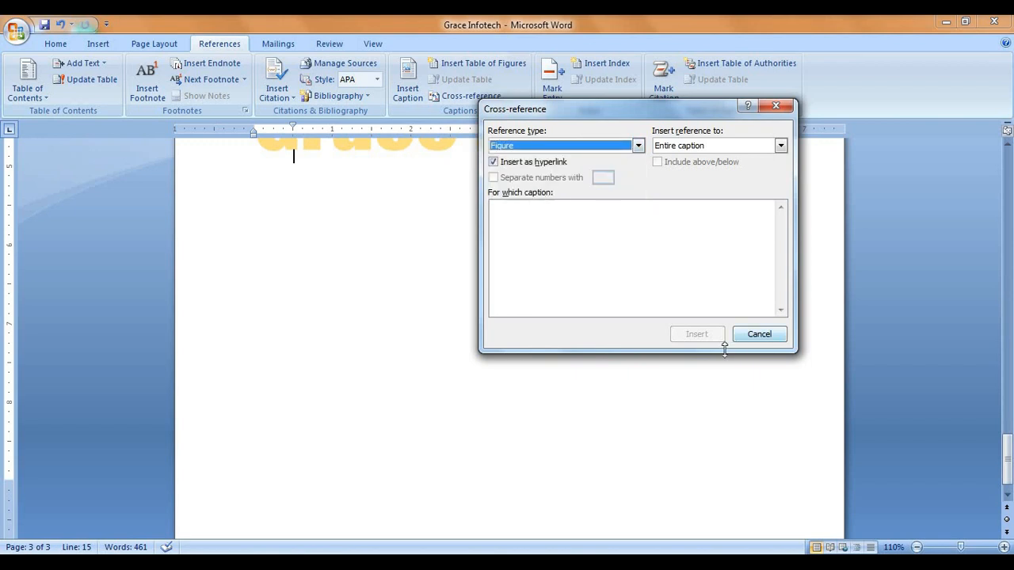
left_click(780, 147)
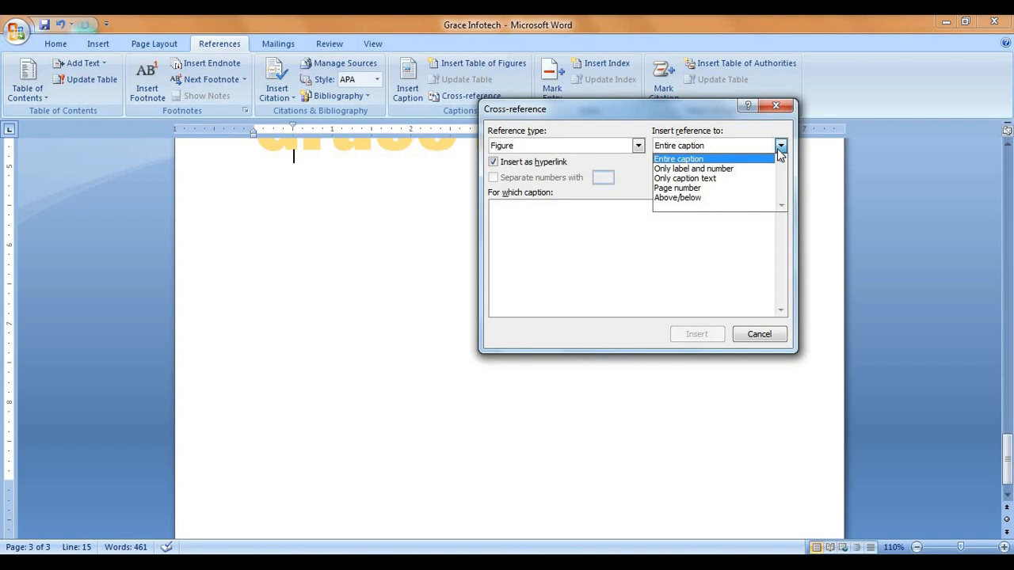
left_click(746, 162)
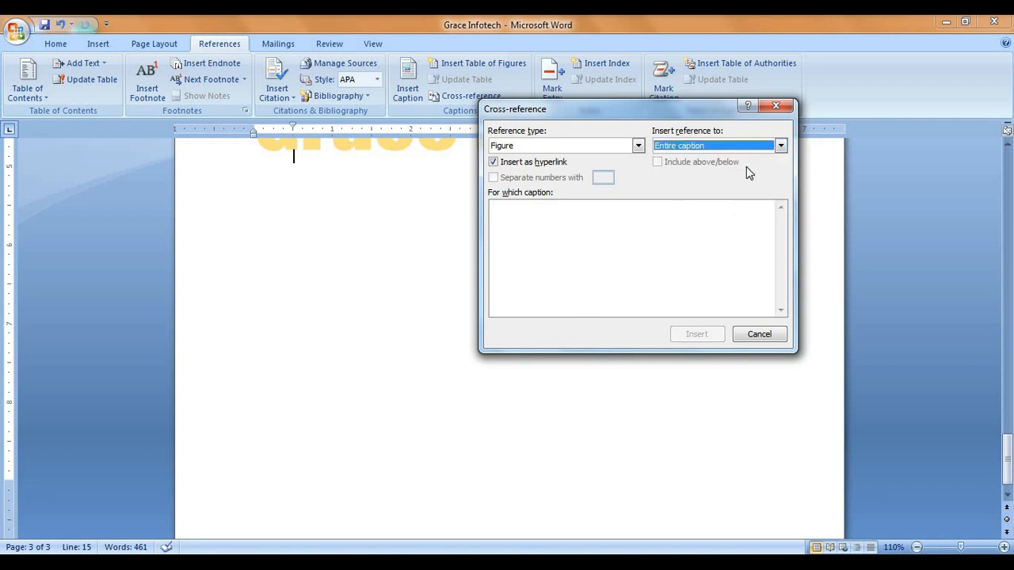
Step: Insert a hyperlinked cross-reference to the 'Picture 1' caption using the Picture reference type
left_click(639, 147)
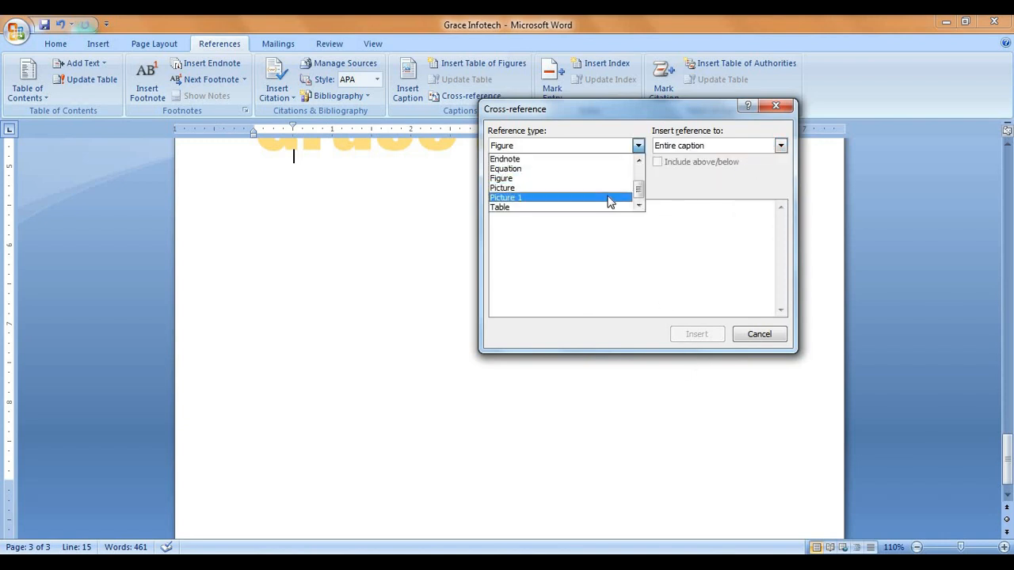
left_click(594, 188)
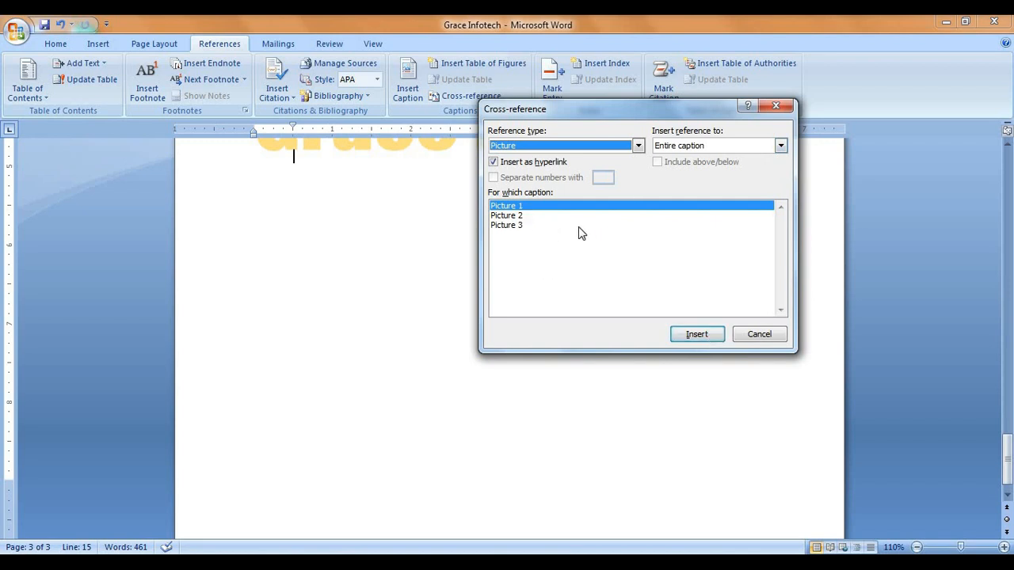
left_click(697, 334)
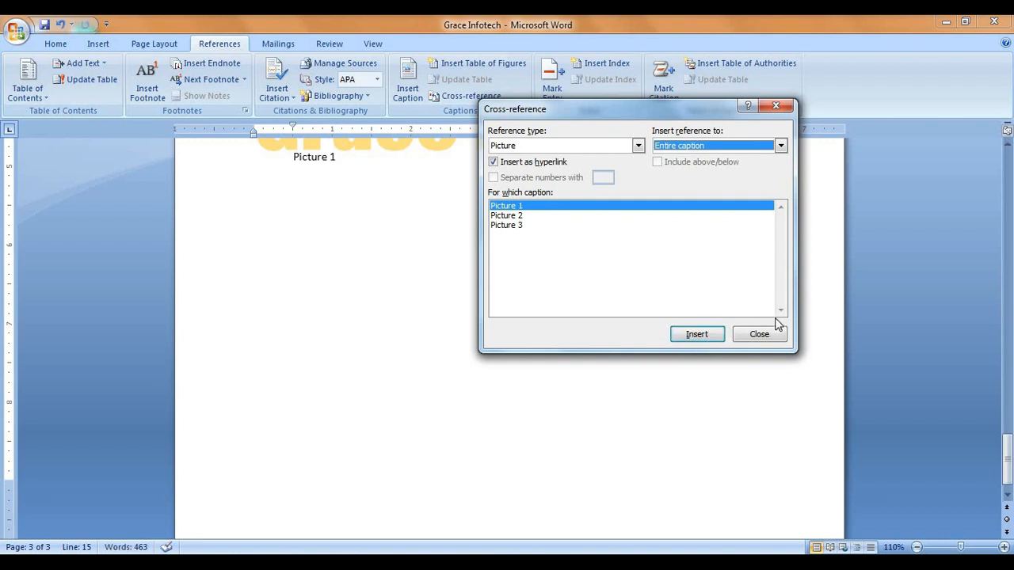
left_click(759, 334)
scroll(396, 290, "up", 3)
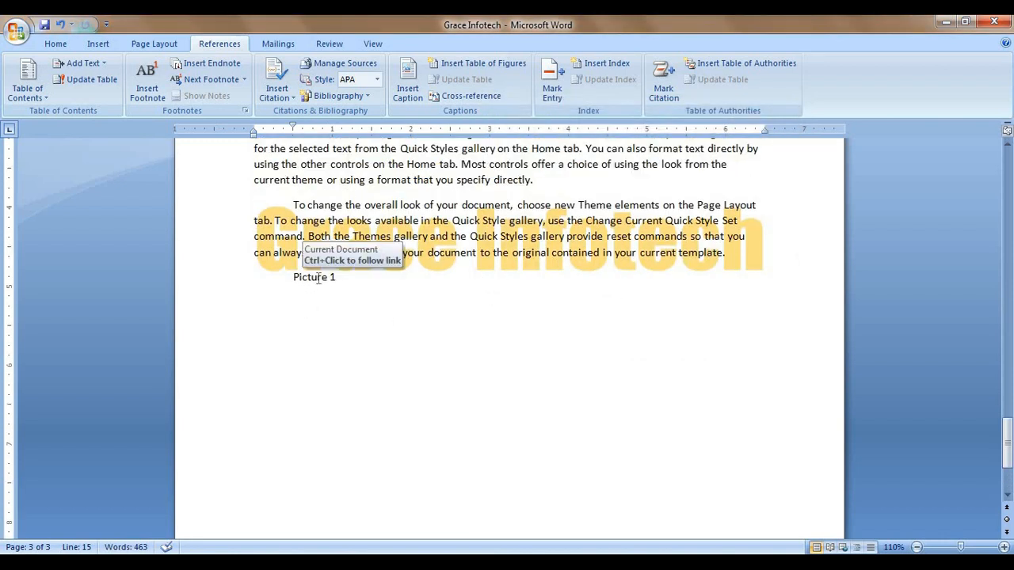
left_click(318, 277, "ctrl")
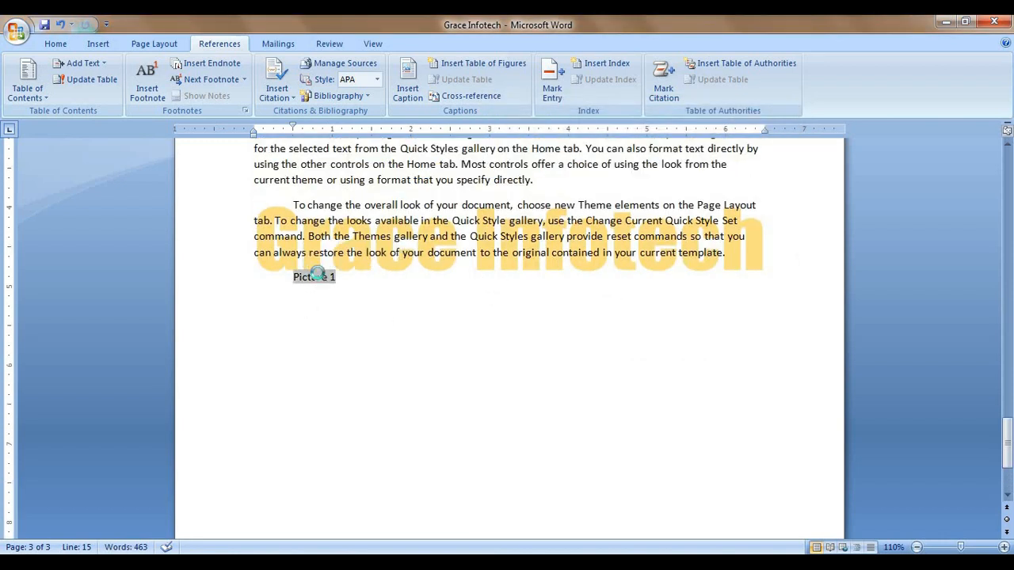
scroll(377, 381, "up", 3)
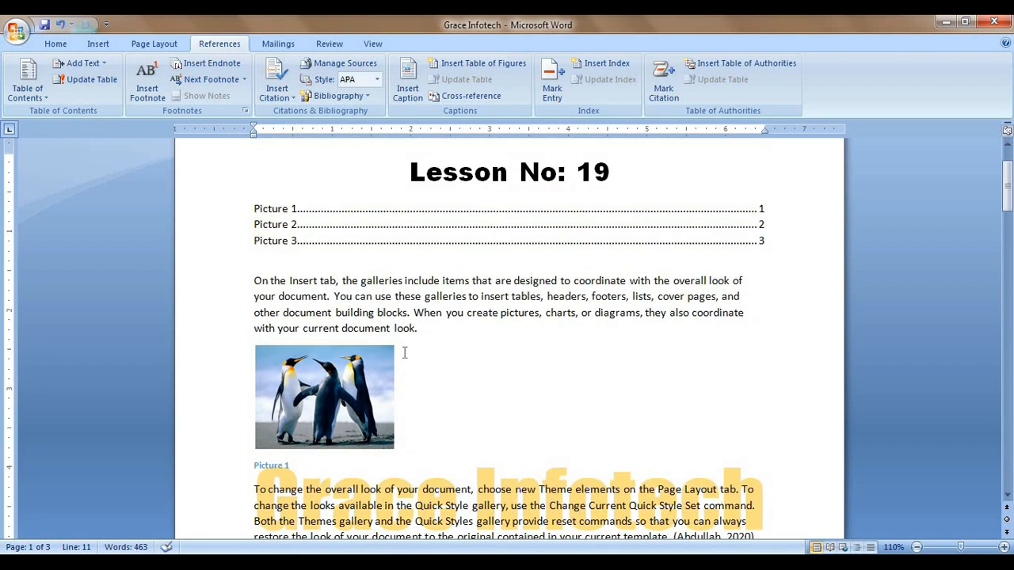
scroll(404, 352, "down", 5)
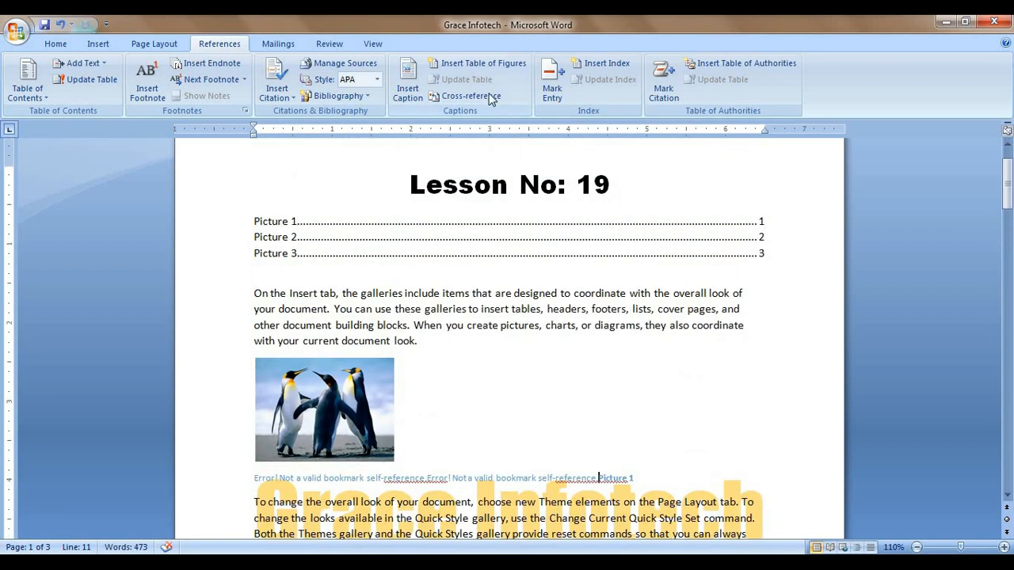
left_click(486, 98)
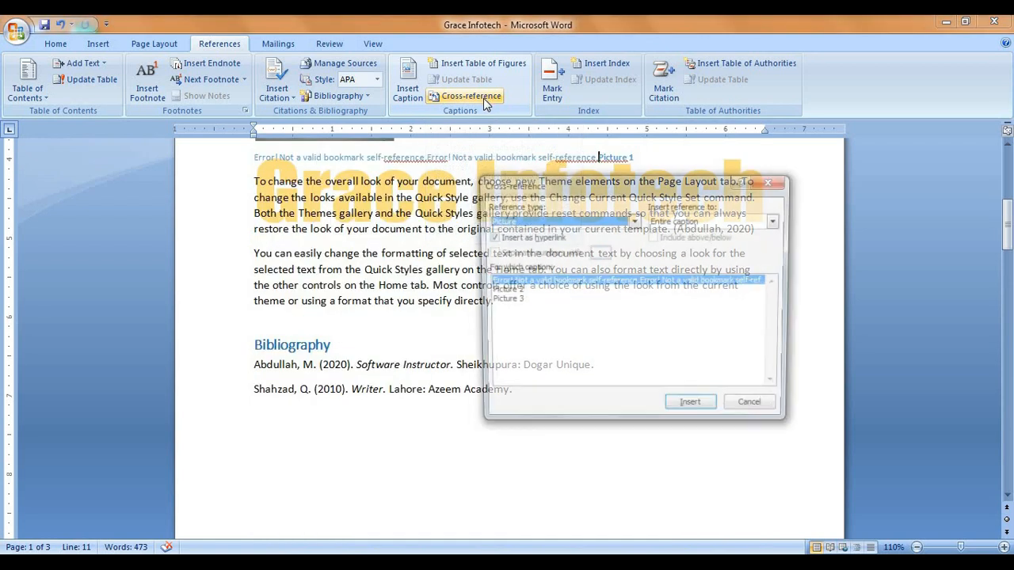
left_click(635, 221)
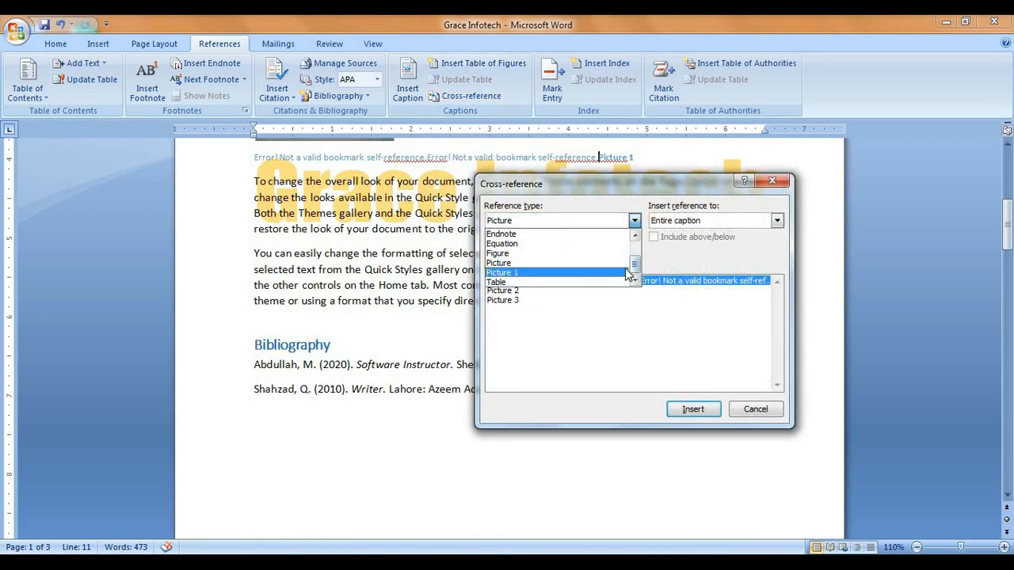
left_click_drag(635, 265, 634, 242)
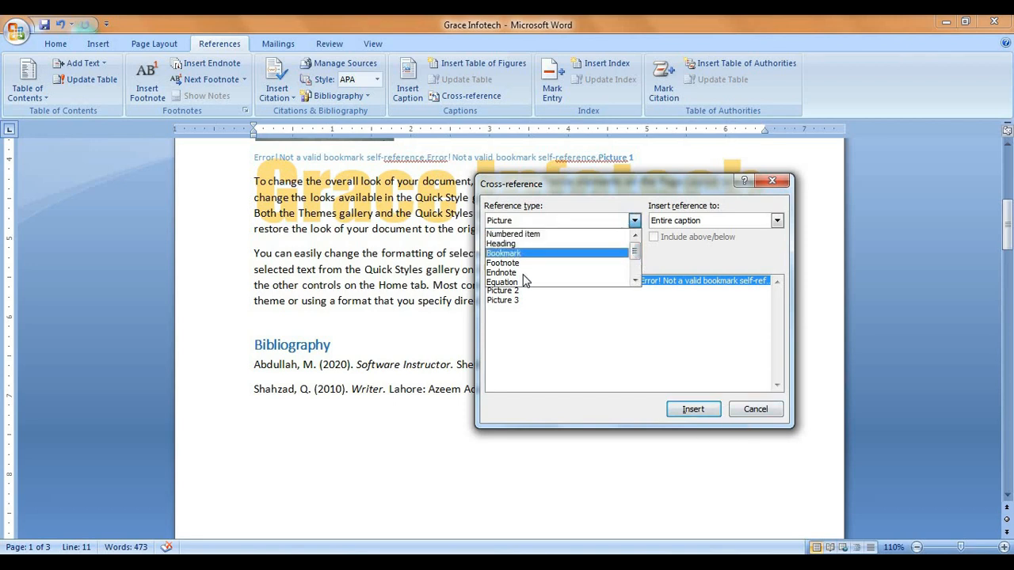
left_click(758, 416)
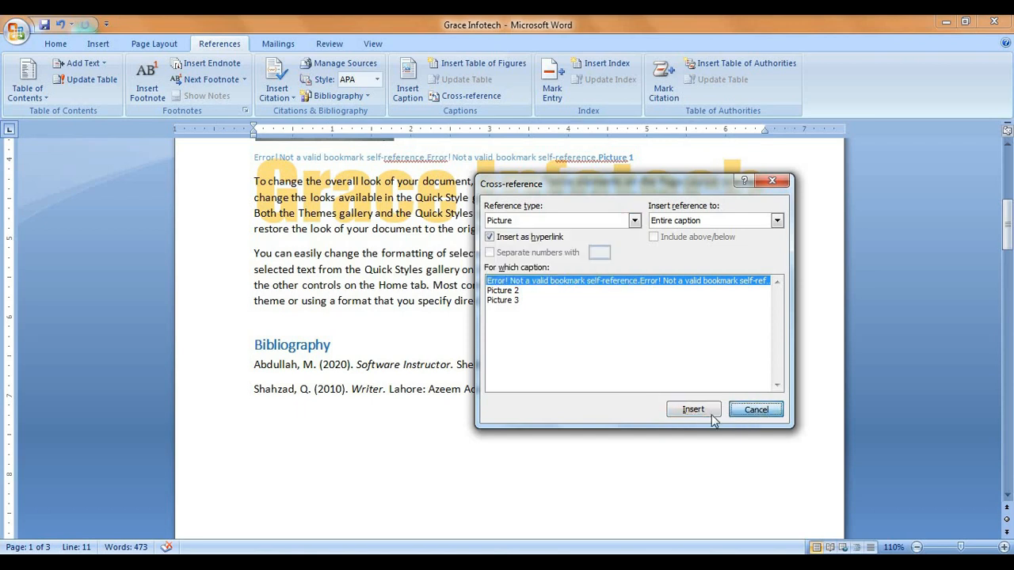
left_click(756, 409)
left_click(521, 445)
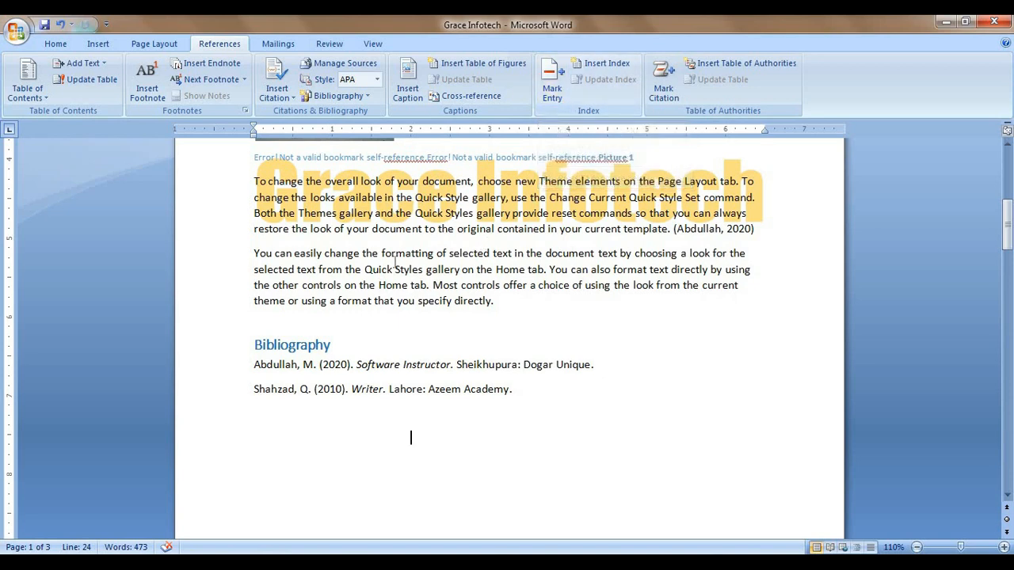
Step: Mark 'gallery' in the first paragraph and 'document' in the second as index entries
scroll(426, 273, "up", 2)
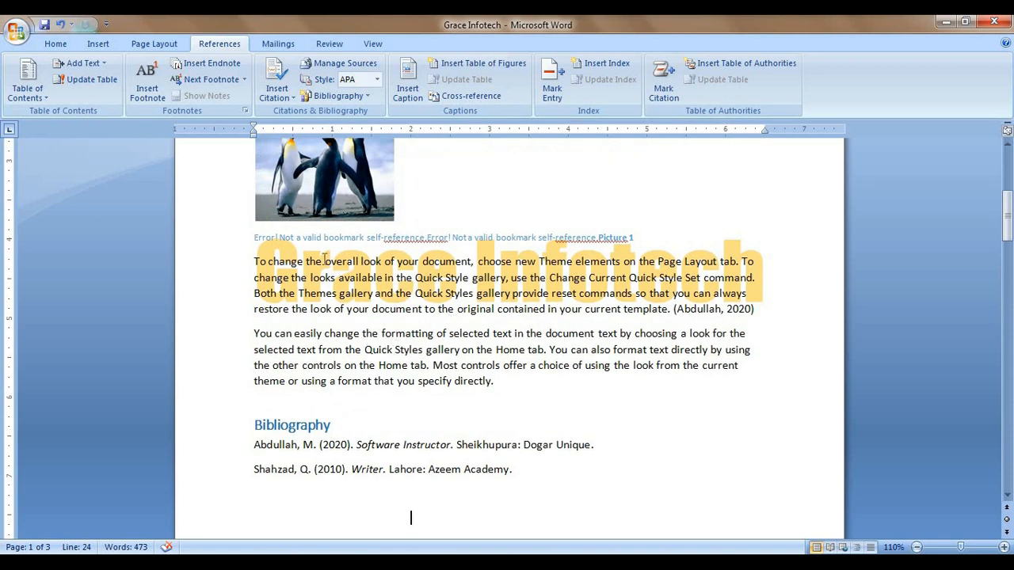
left_click_drag(306, 261, 361, 262)
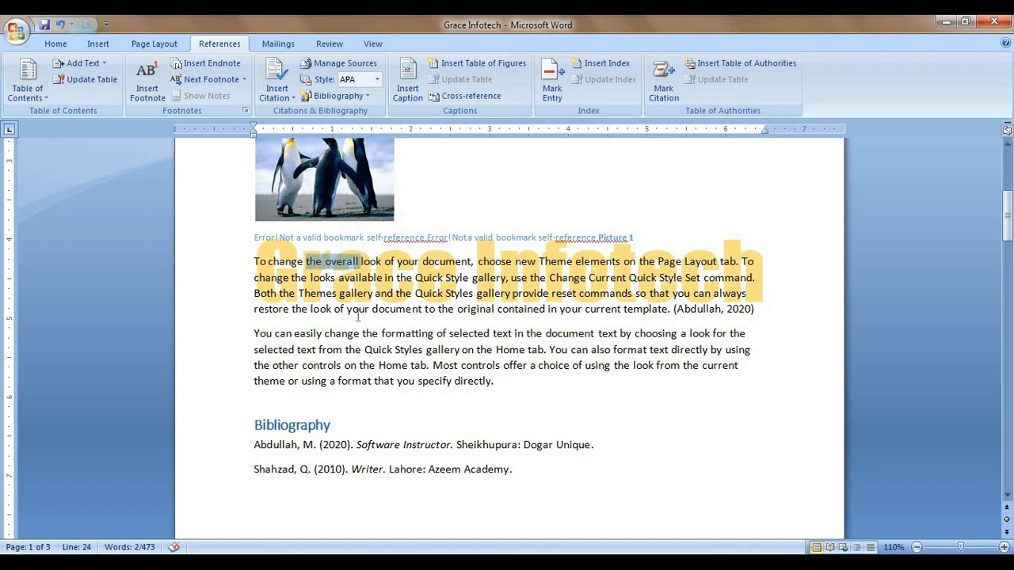
left_click_drag(341, 294, 374, 294)
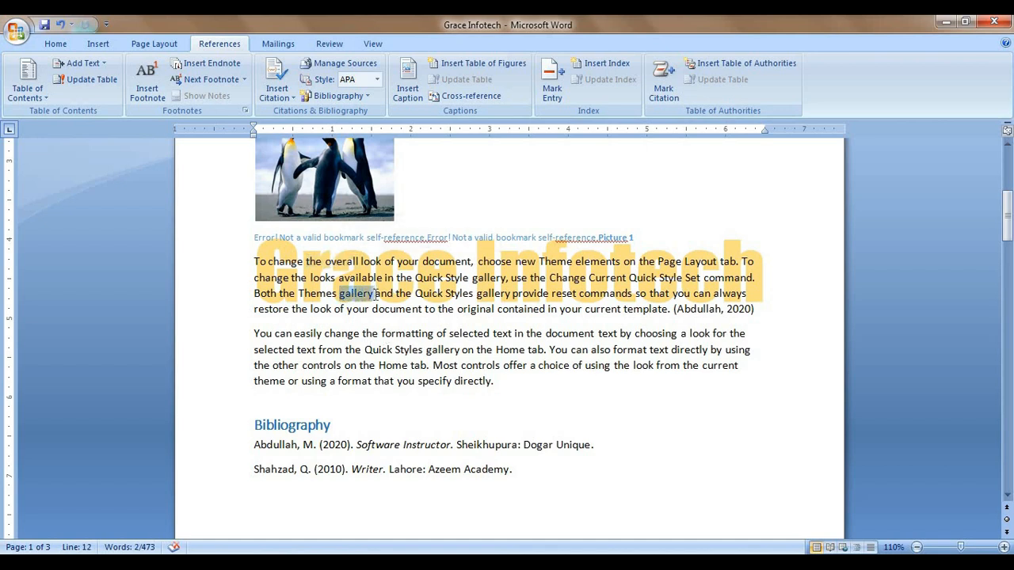
left_click(551, 89)
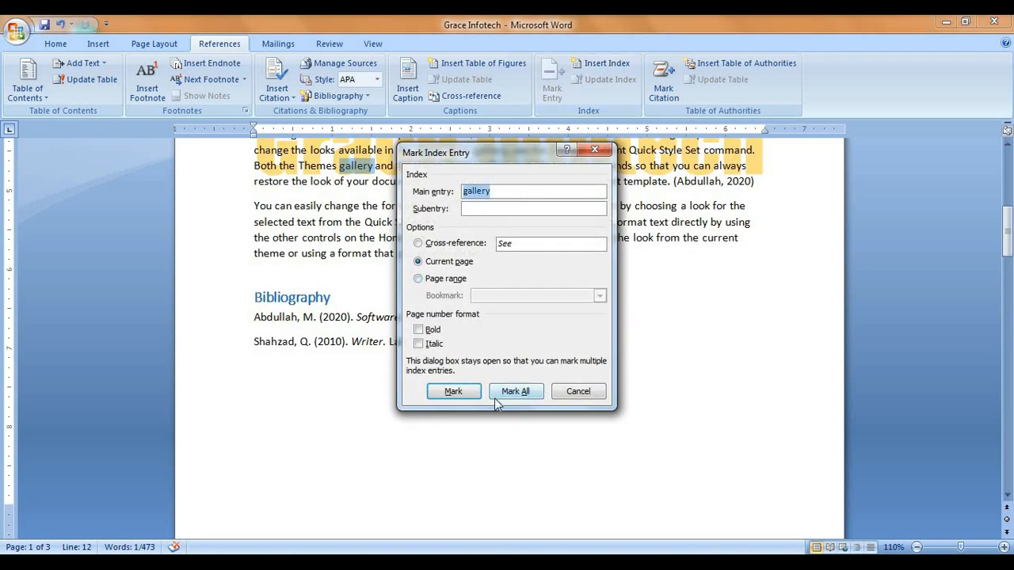
left_click(453, 392)
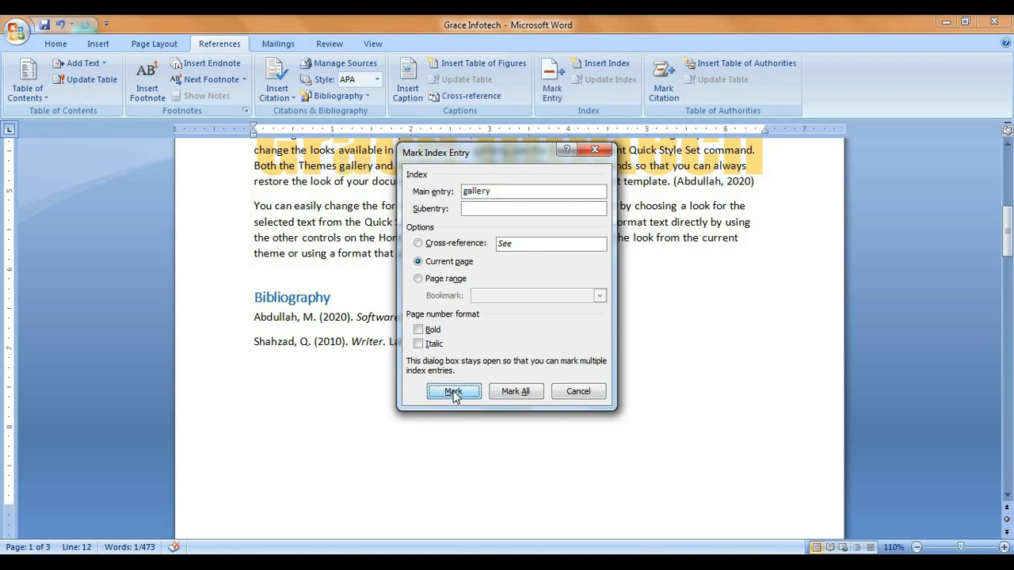
left_click(582, 390)
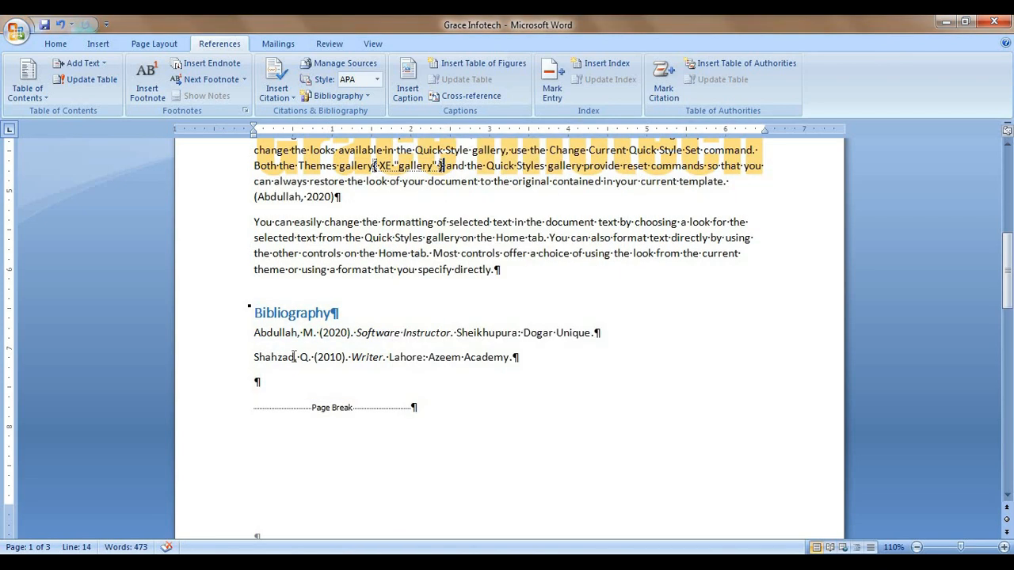
scroll(404, 347, "up", 1)
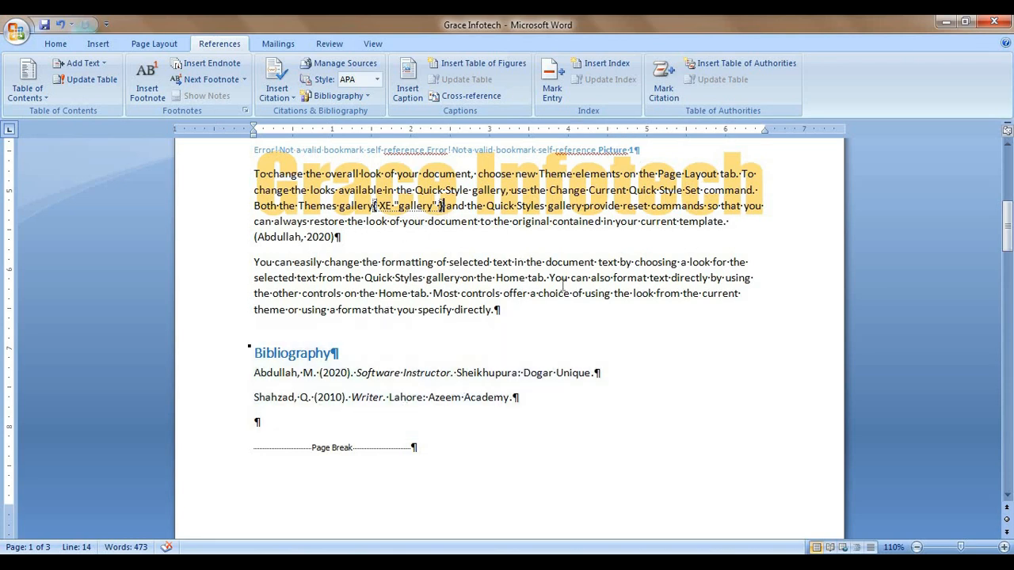
scroll(569, 278, "up", 1)
left_click_drag(545, 302, 595, 302)
left_click(559, 83)
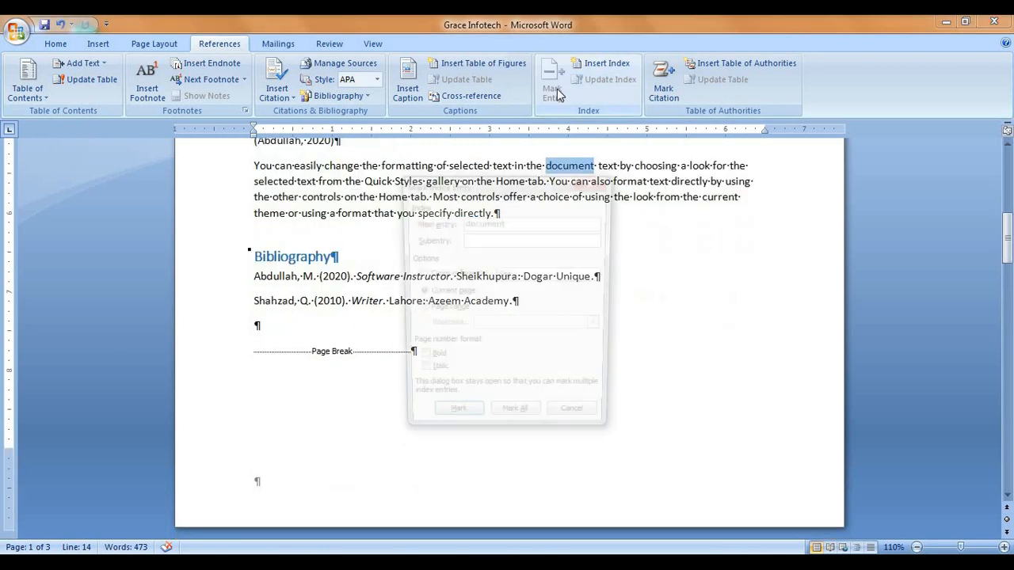
left_click(453, 422)
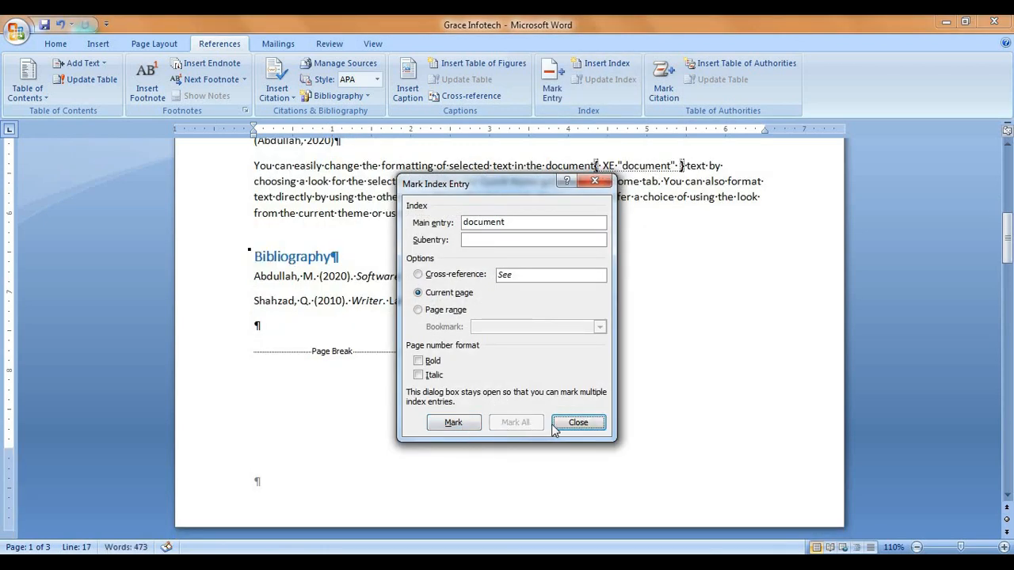
left_click(581, 425)
Step: Hide formatting marks and index fields, then bring up the Index settings
scroll(596, 401, "up", 2)
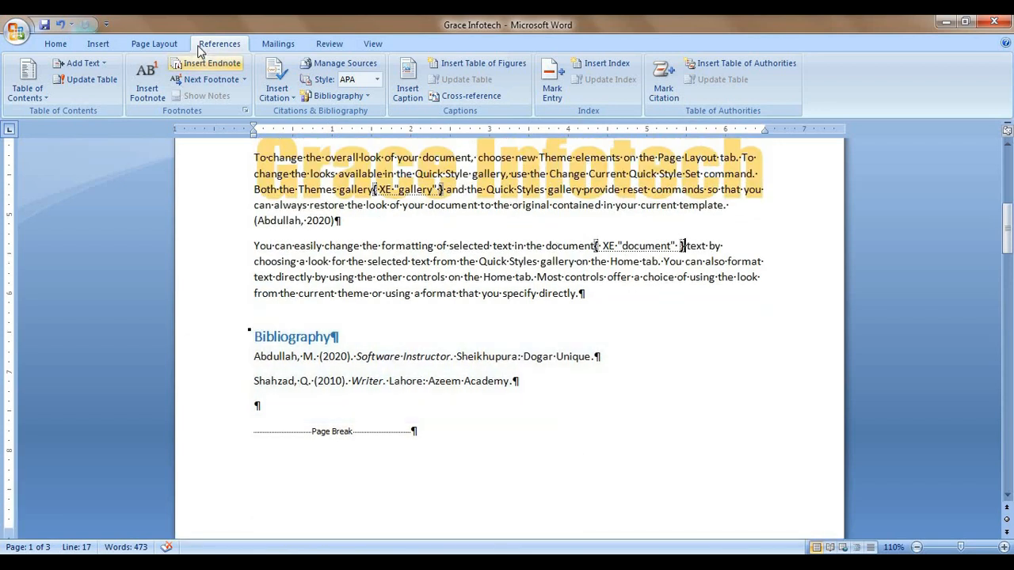
left_click(55, 43)
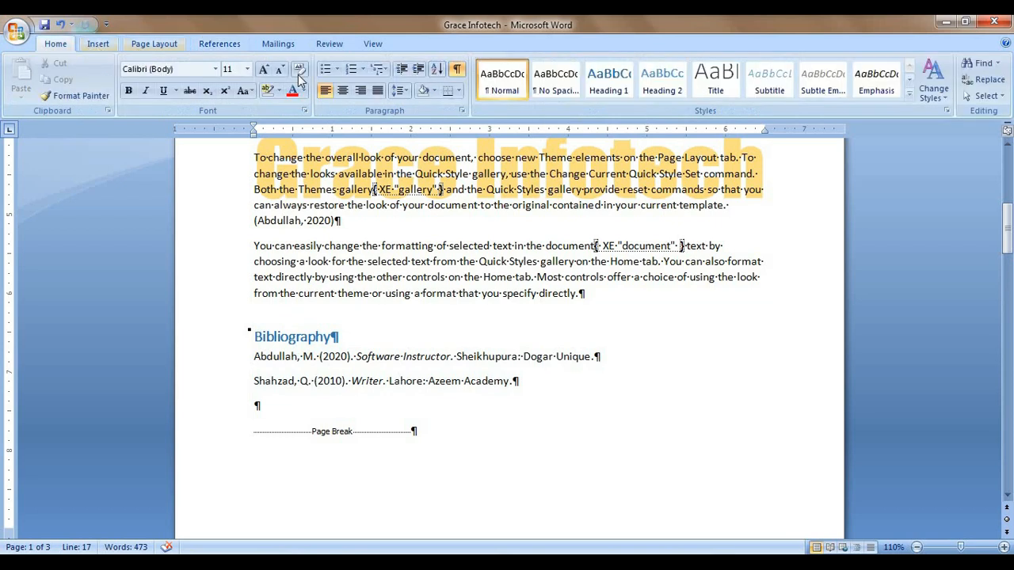
left_click(458, 73)
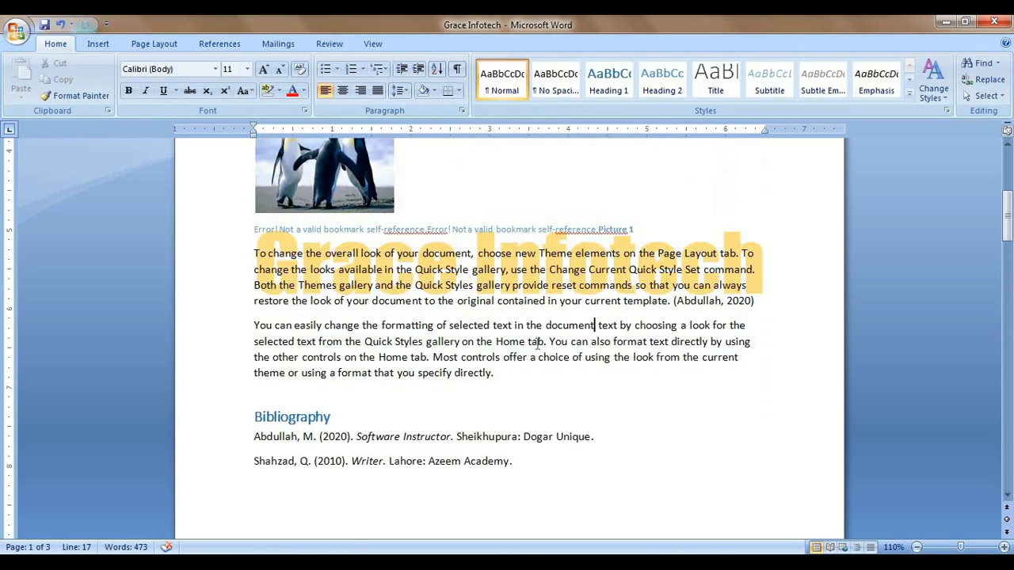
scroll(506, 309, "down", 3)
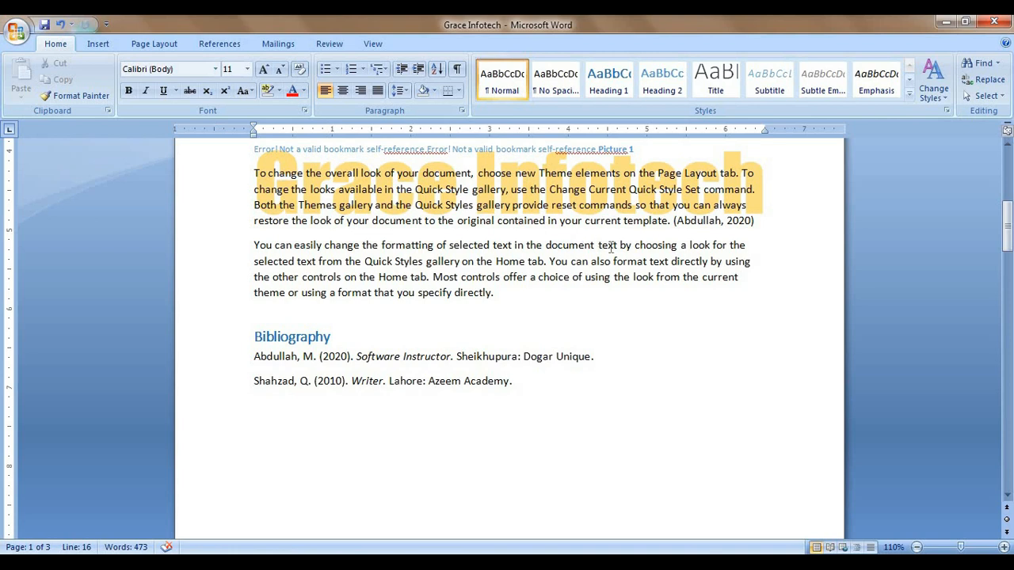
left_click(208, 45)
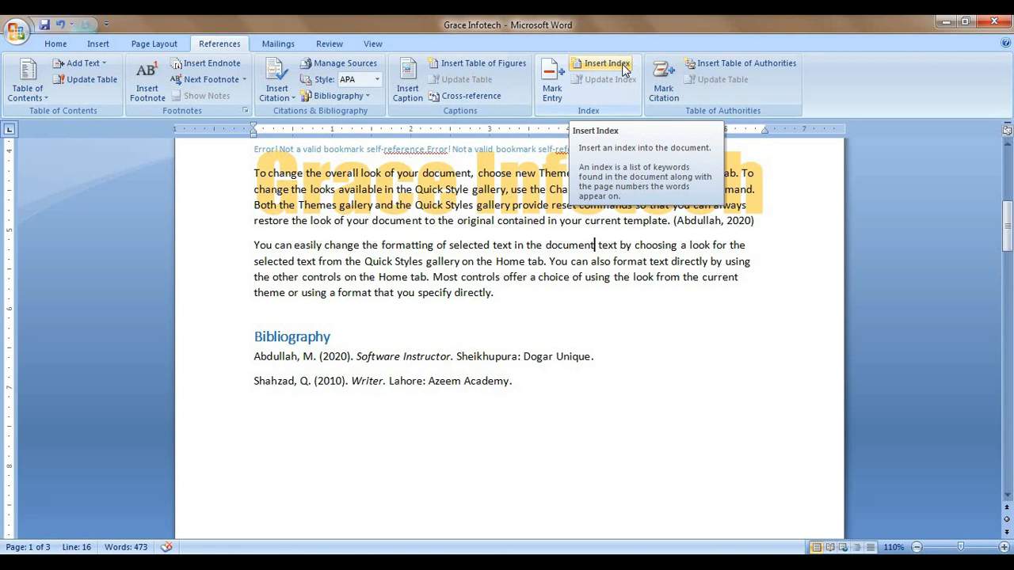
left_click(607, 64)
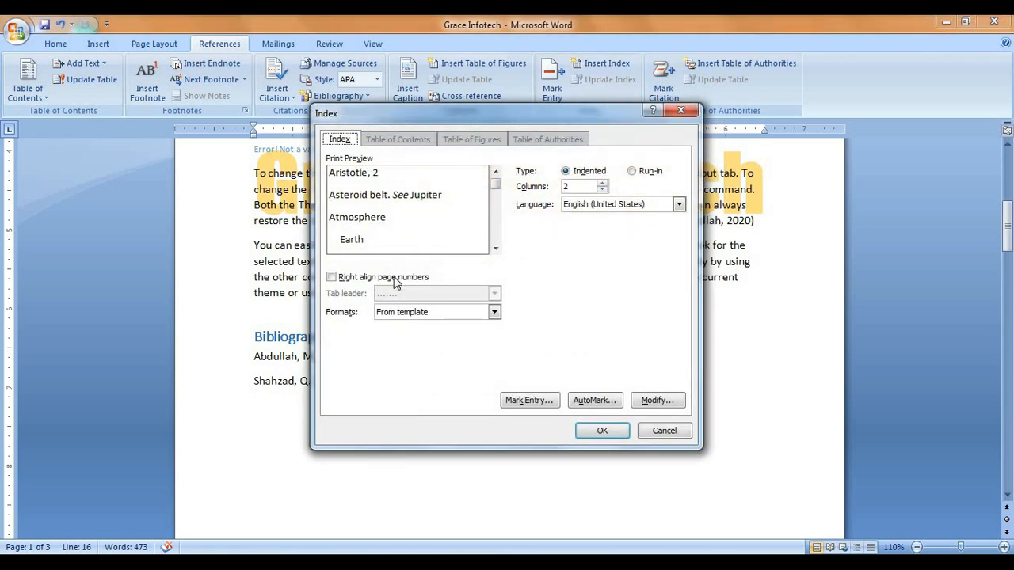
Step: Insert an Indented, 2-column index from template listing 'document, 1' and 'gallery, 1'
left_click(598, 430)
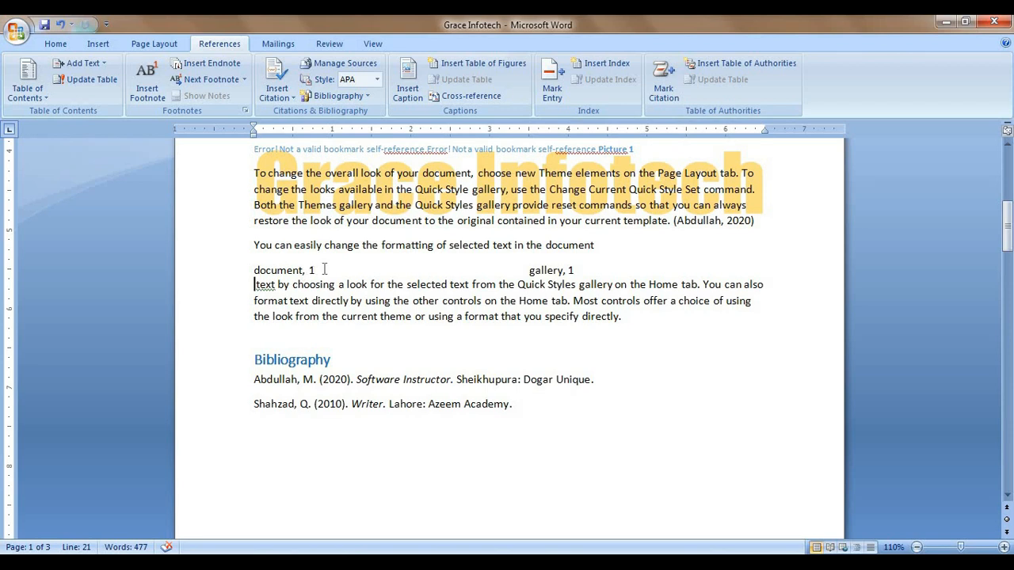
left_click(570, 270)
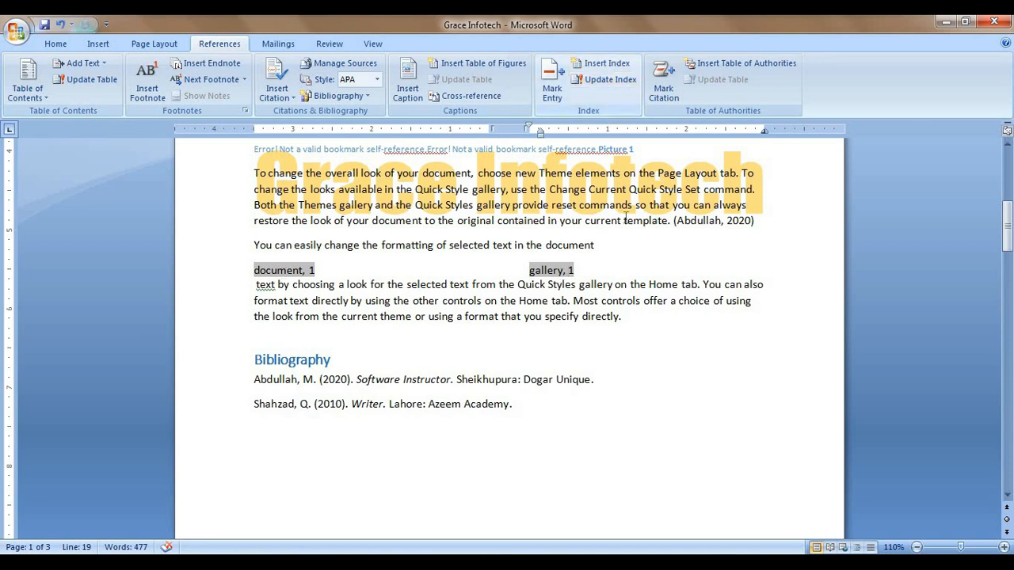
Step: Mark 'pictures' on page 2 as an index entry and hide the formatting marks
scroll(625, 305, "down", 8)
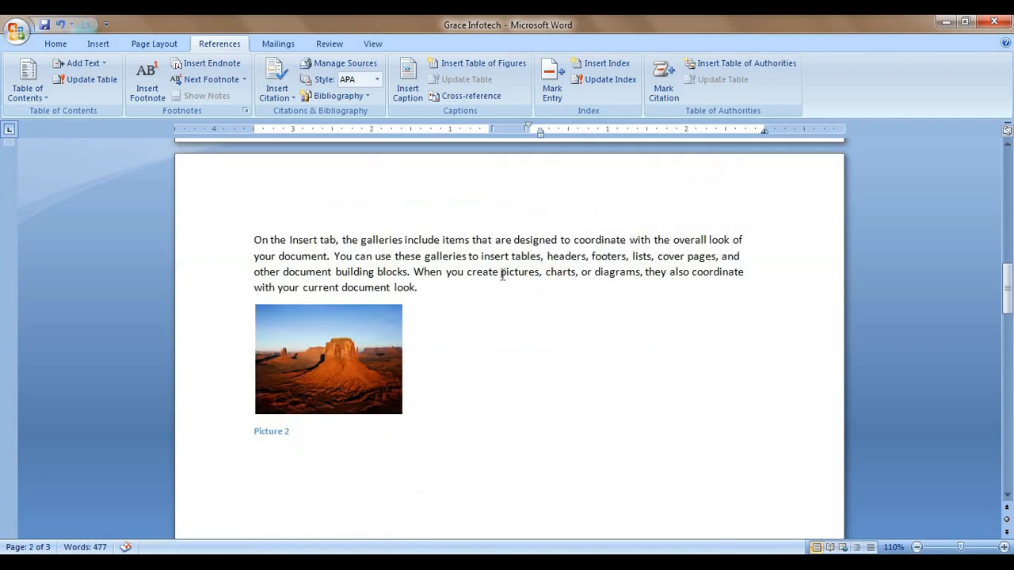
left_click_drag(502, 275, 539, 275)
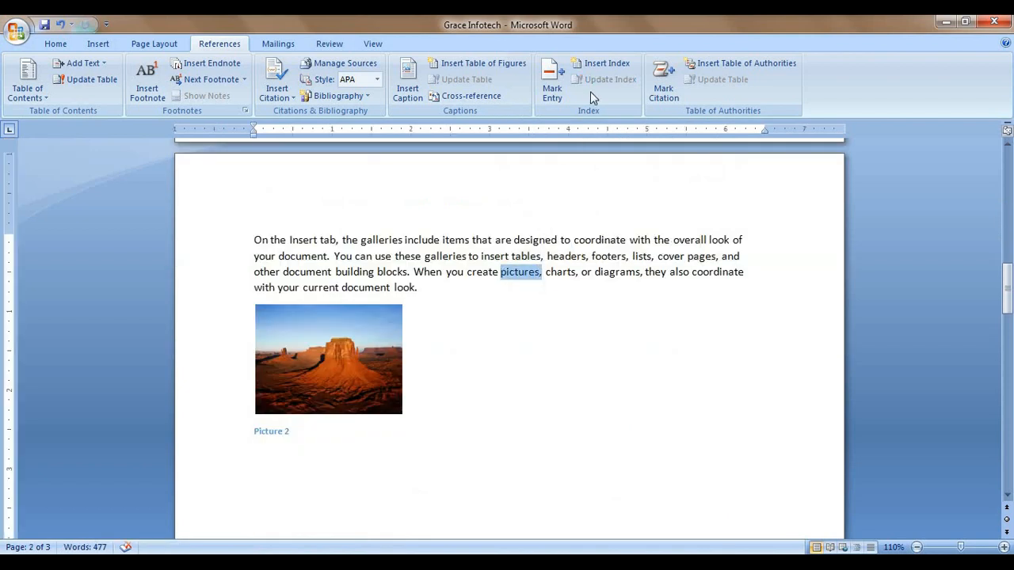
left_click(552, 85)
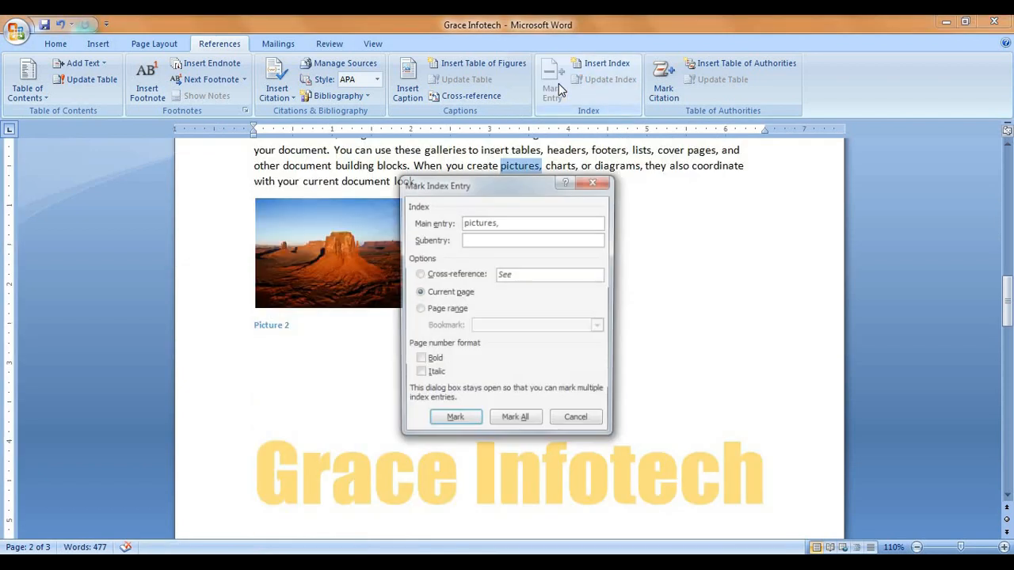
left_click(453, 422)
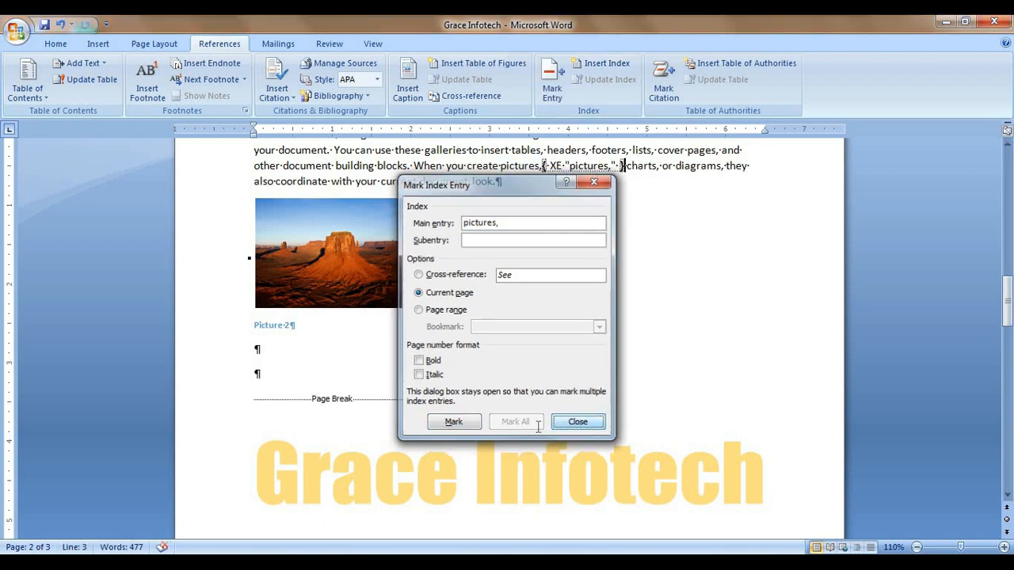
left_click(579, 422)
left_click(57, 43)
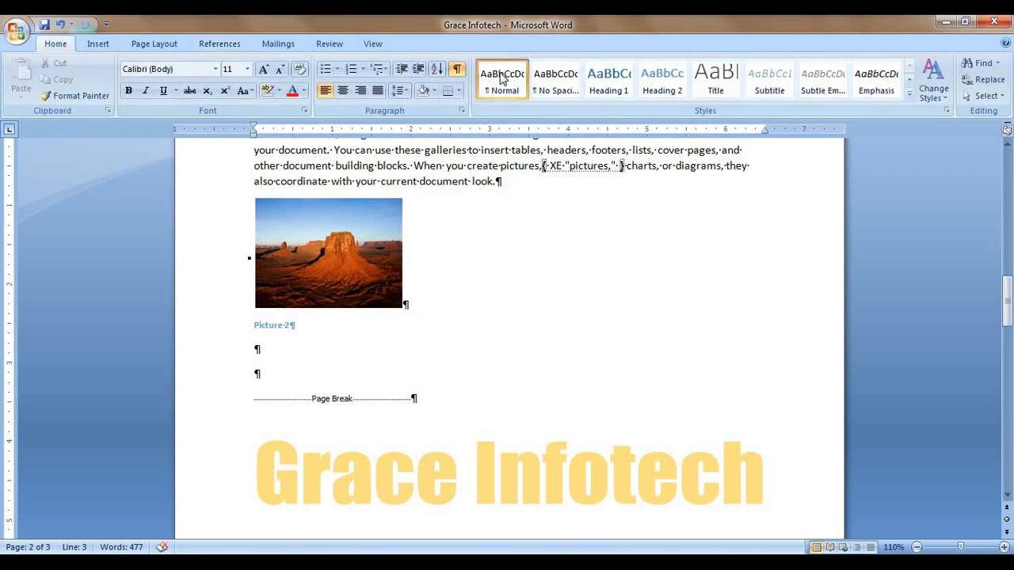
left_click(458, 70)
scroll(591, 234, "up", 3)
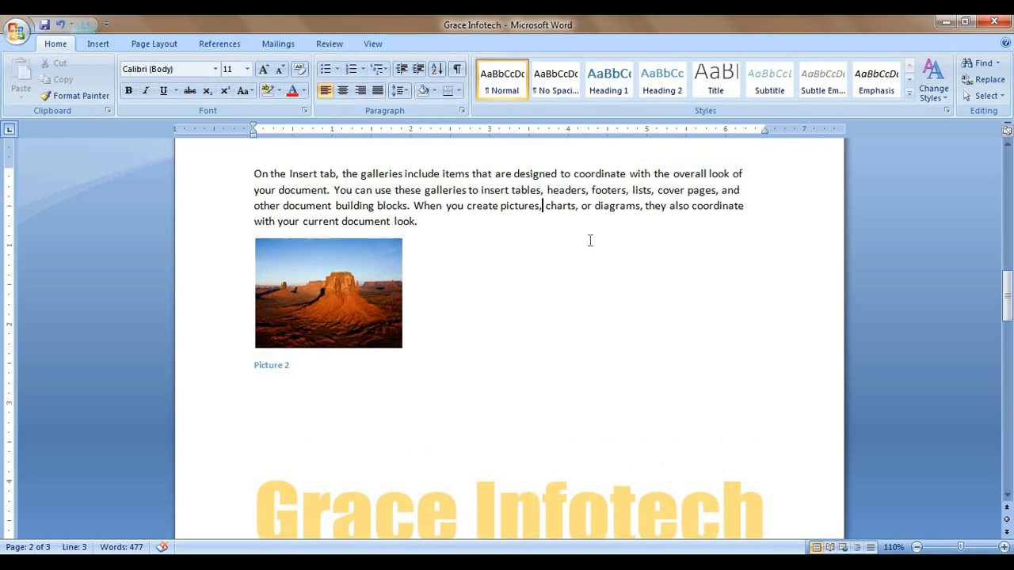
scroll(469, 328, "down", 3)
Step: Rebuild the index, replacing the existing one so it adds the pictures entry on page 2
left_click(423, 362)
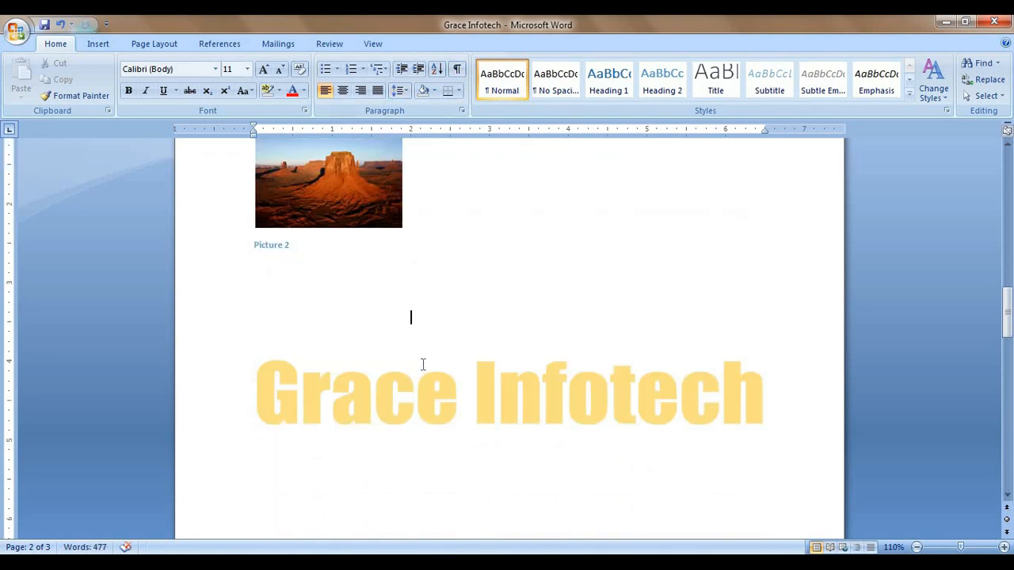
left_click(97, 43)
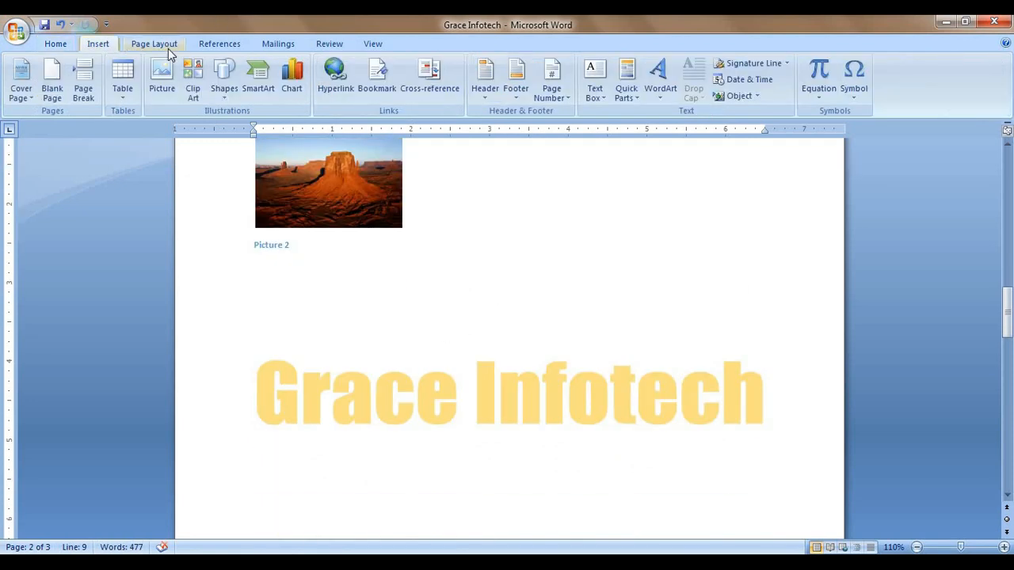
left_click(218, 44)
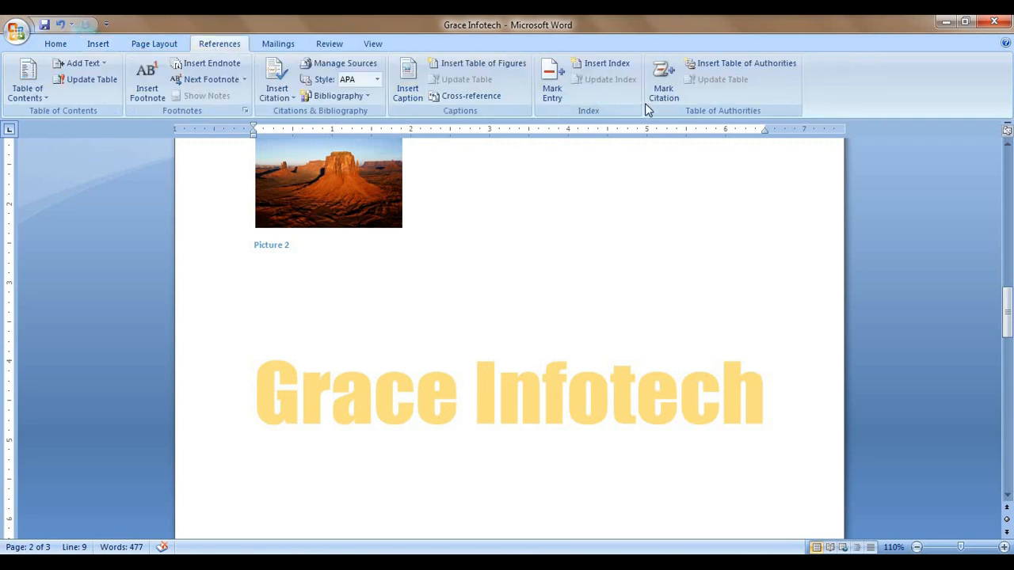
left_click(616, 67)
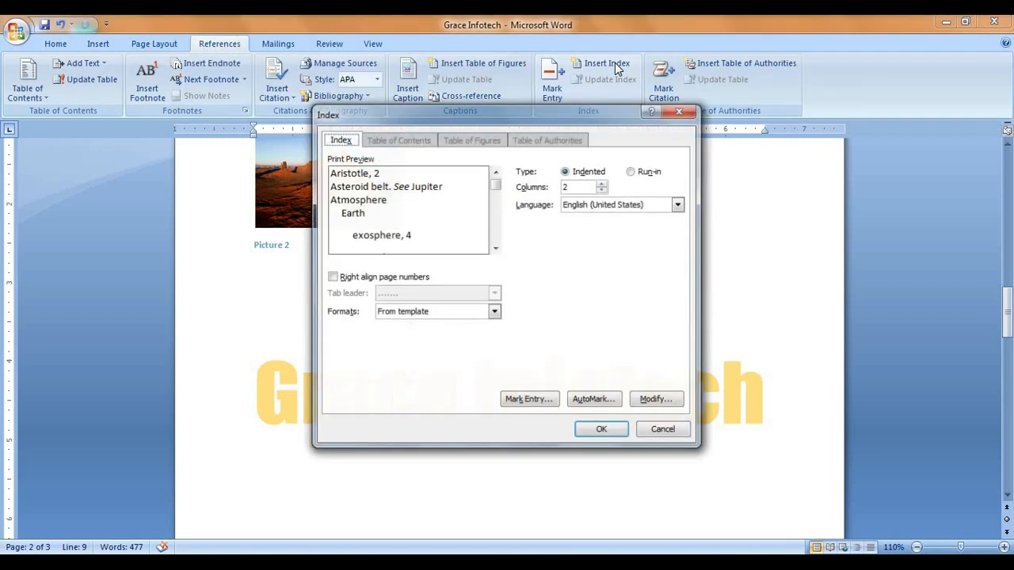
left_click(598, 433)
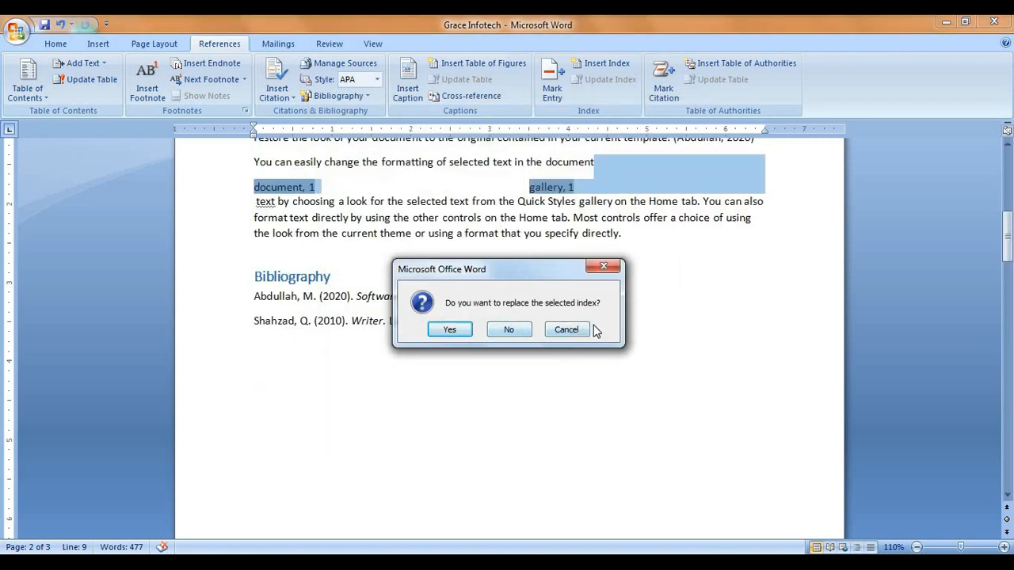
left_click(446, 330)
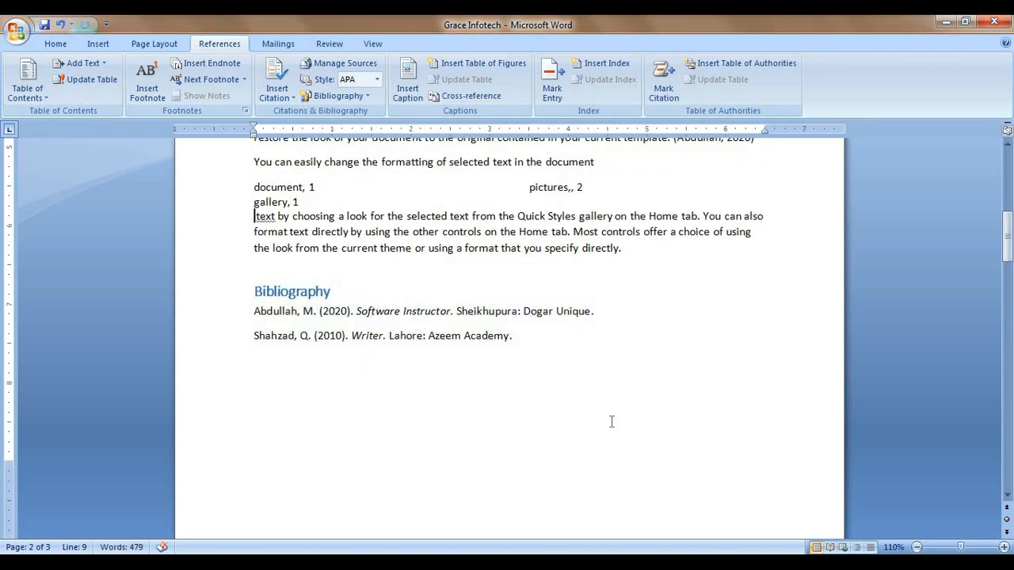
scroll(473, 389, "up", 1)
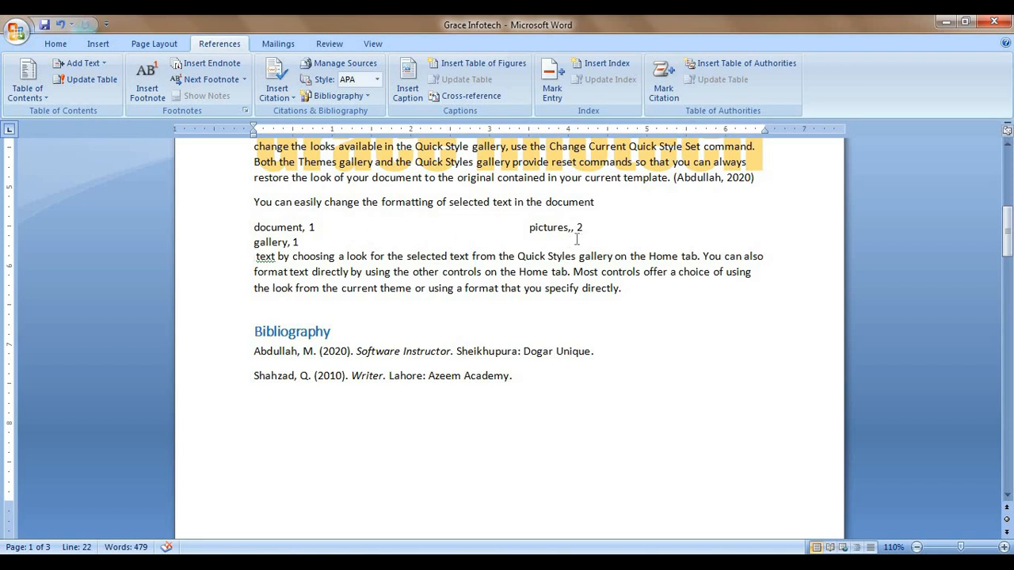
key("Delete")
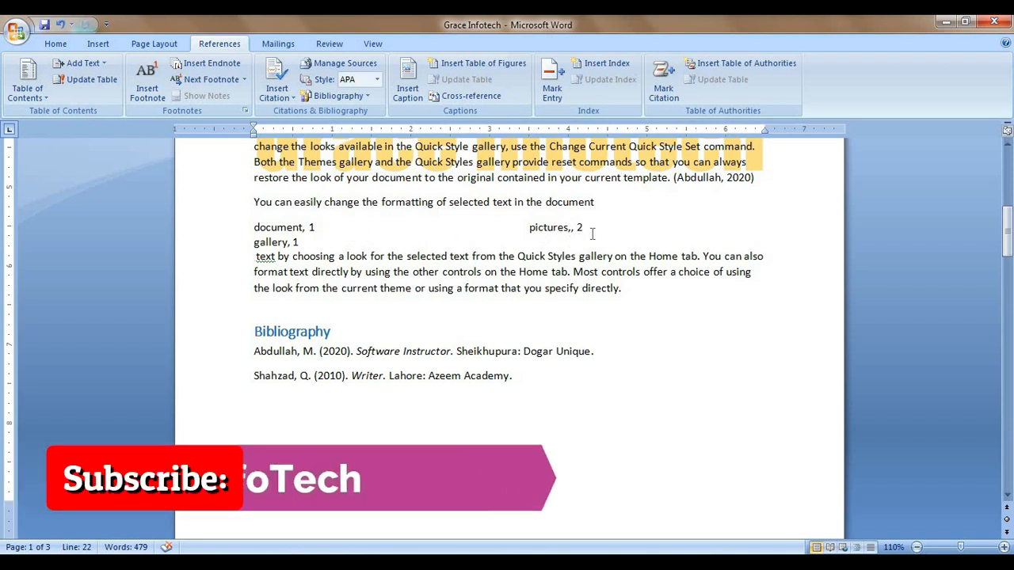
left_click_drag(592, 230, 571, 228)
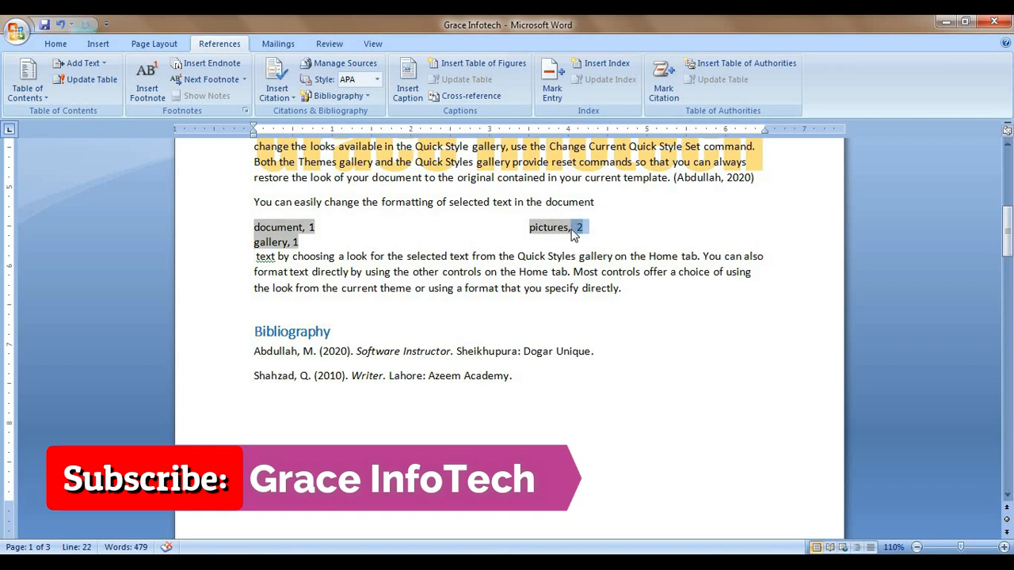
left_click(316, 228)
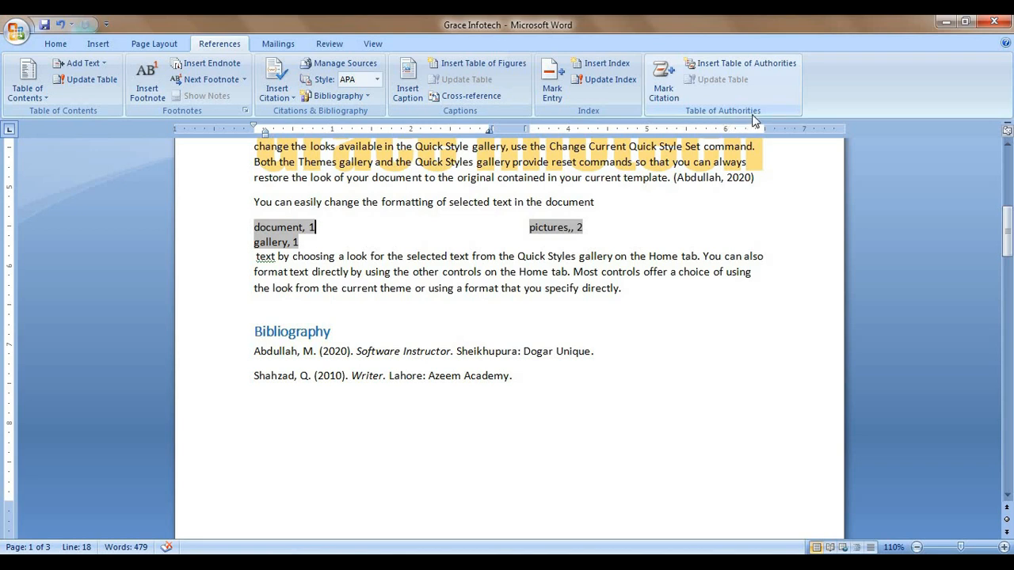
left_click(657, 256)
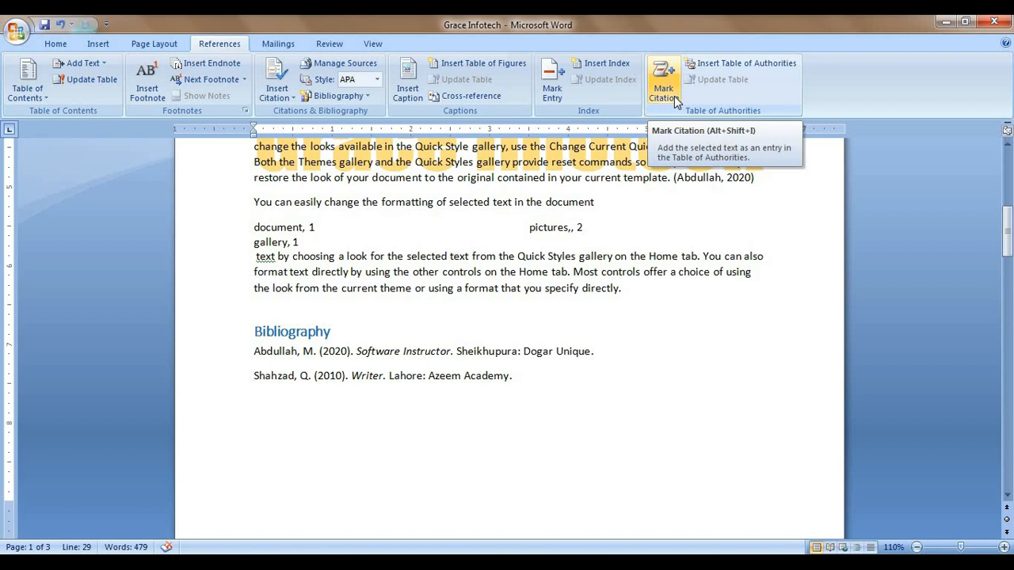
left_click(673, 98)
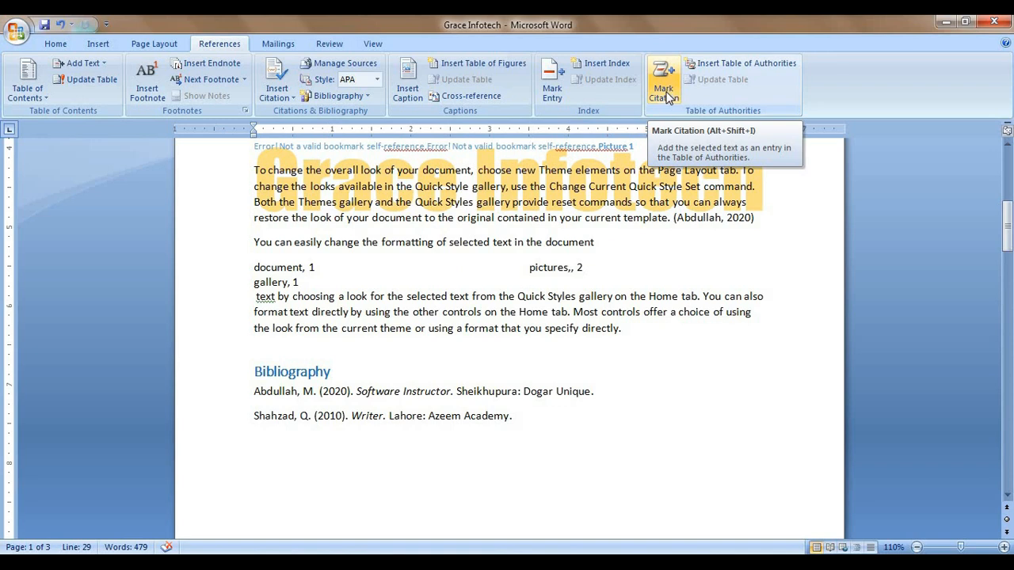
Step: Mark the selected phrase 'change the overall look' as a Cases citation
scroll(448, 449, "up", 3)
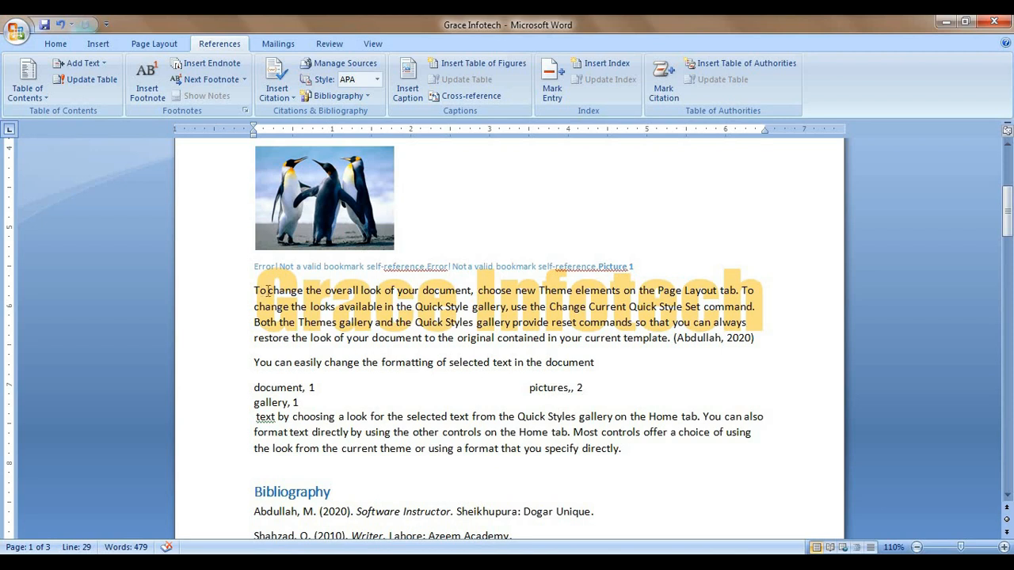
left_click_drag(267, 291, 384, 292)
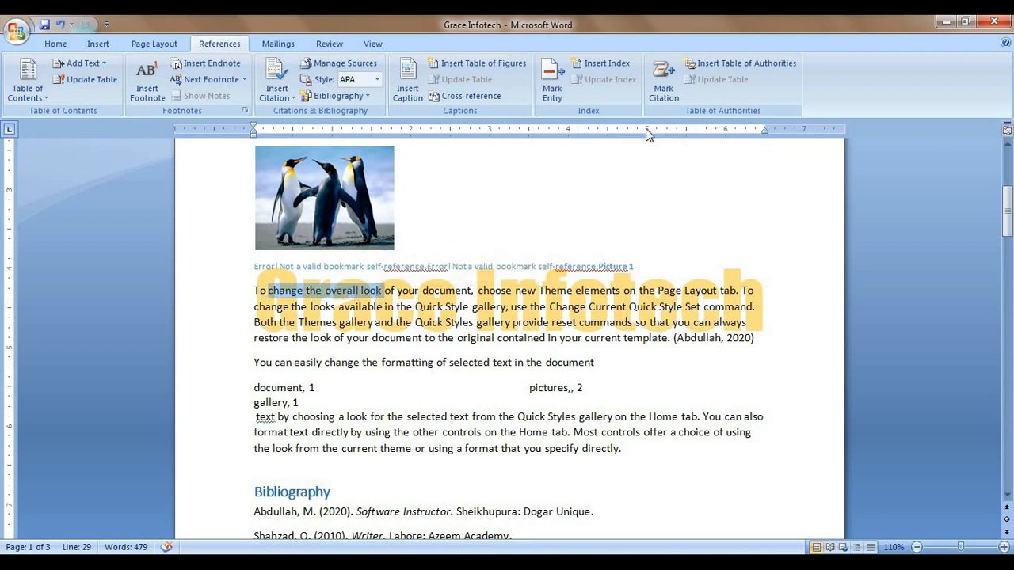
left_click(664, 79)
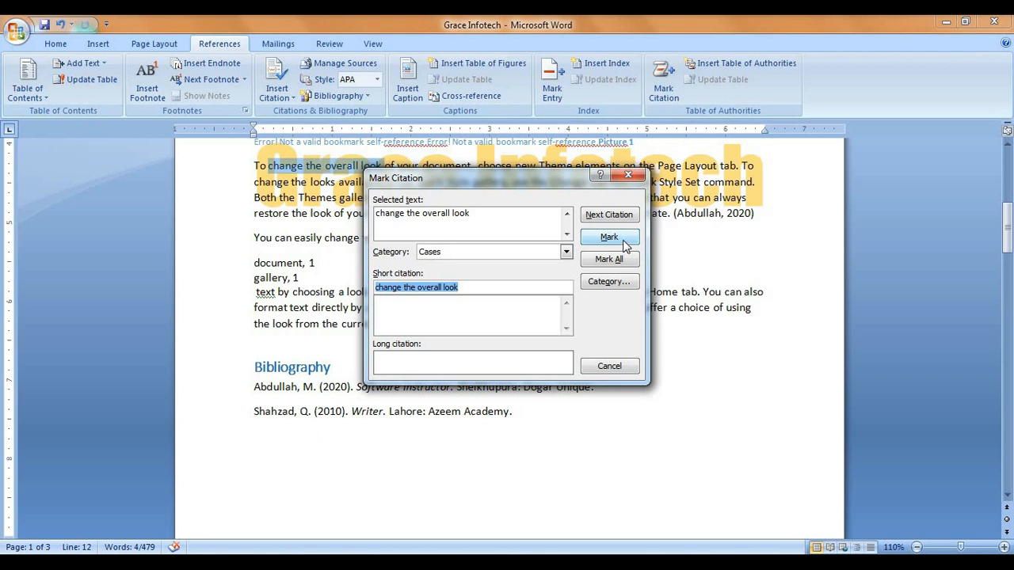
left_click(623, 242)
left_click(606, 365)
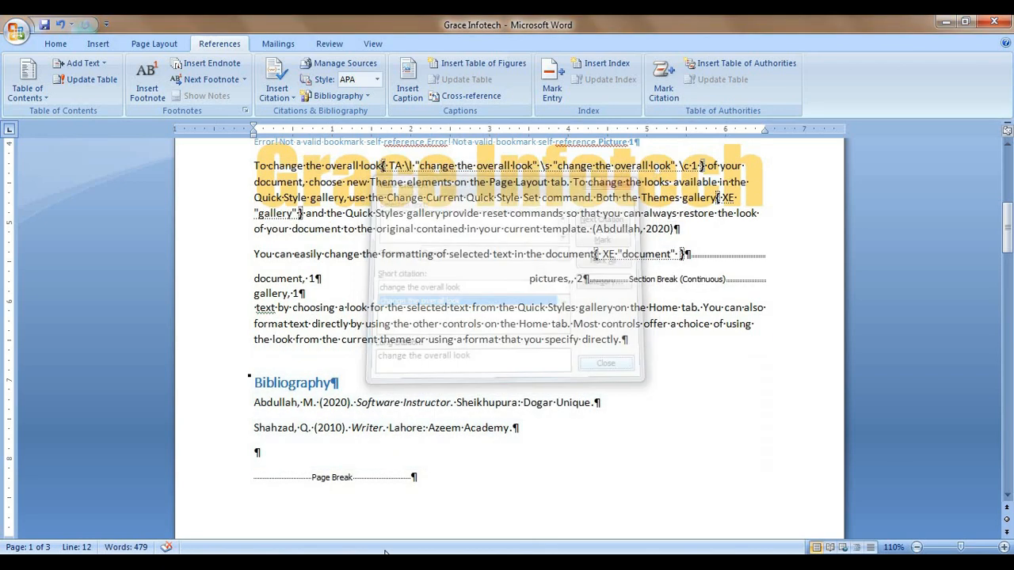
Step: Turn off Show/Hide ¶ to hide the formatting marks and field codes
left_click(65, 45)
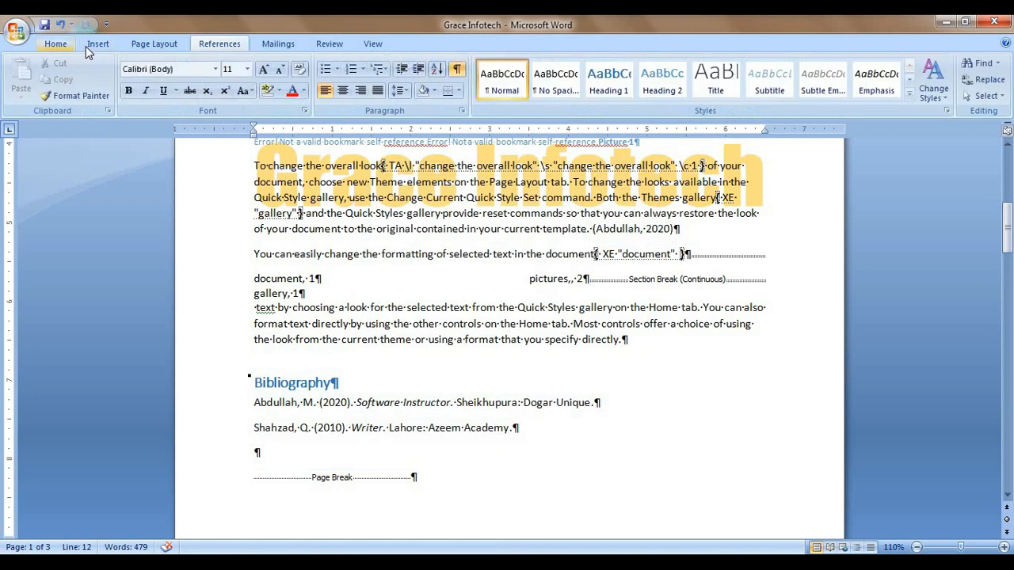
left_click(457, 69)
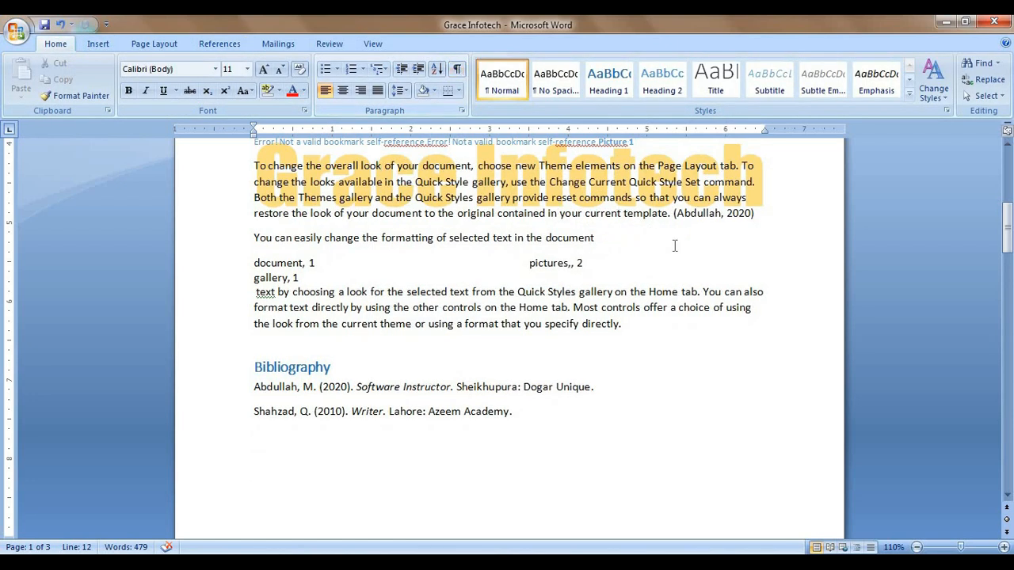
scroll(675, 246, "up", 3)
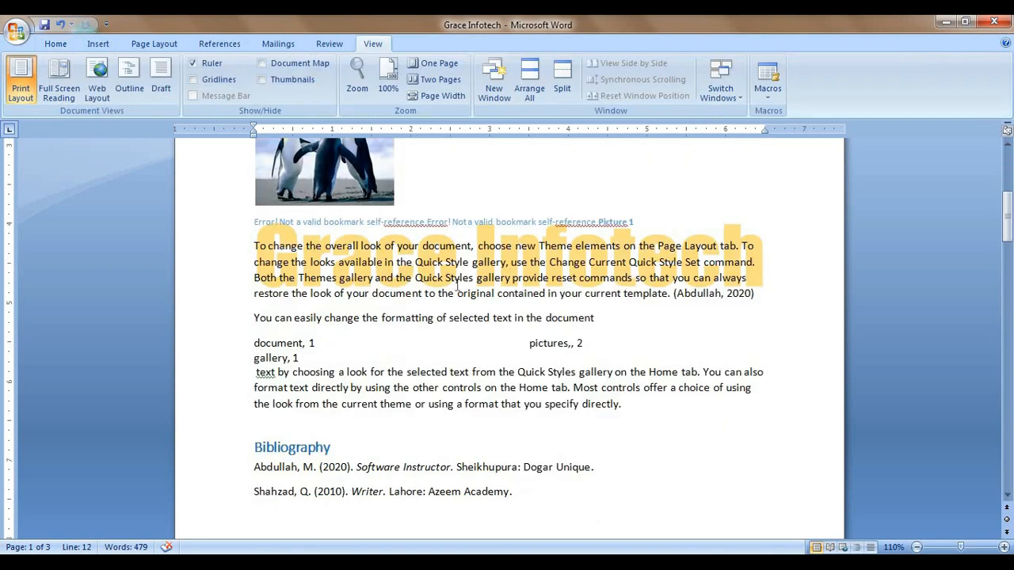
scroll(457, 286, "down", 10)
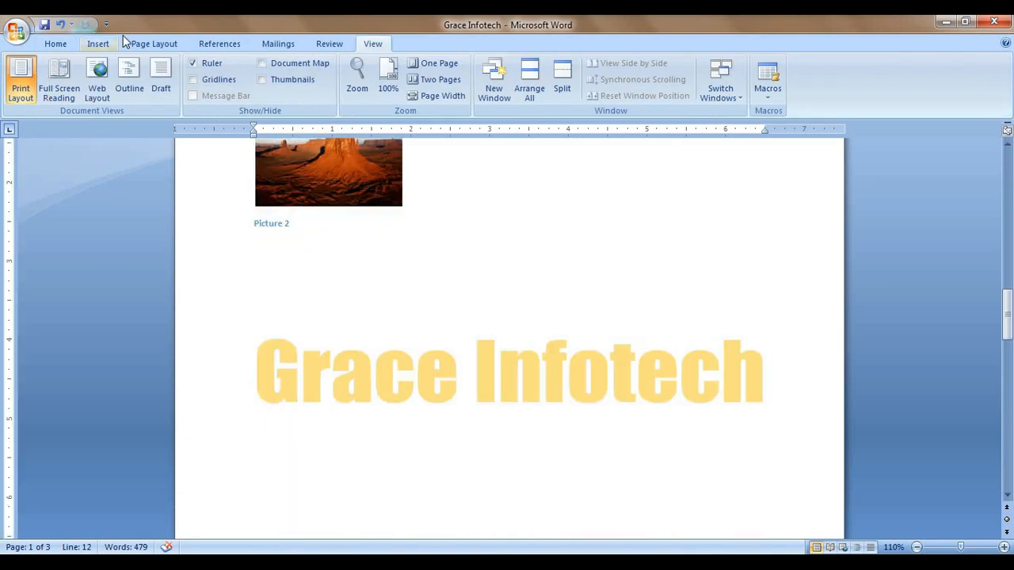
left_click(98, 44)
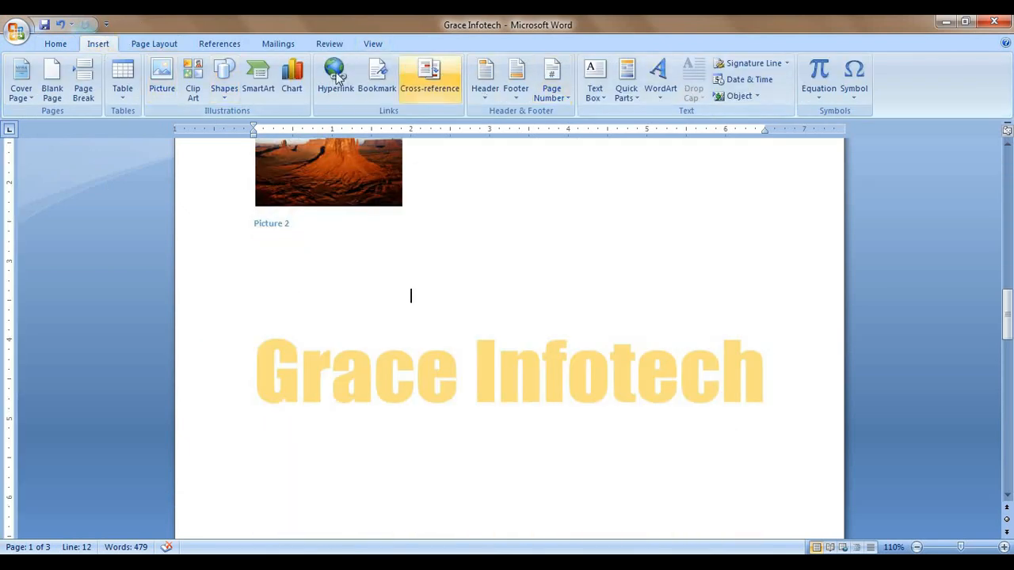
left_click(150, 44)
Step: Insert a Table of Authorities with default settings, showing the Cases heading and its page 1 entry
left_click(217, 44)
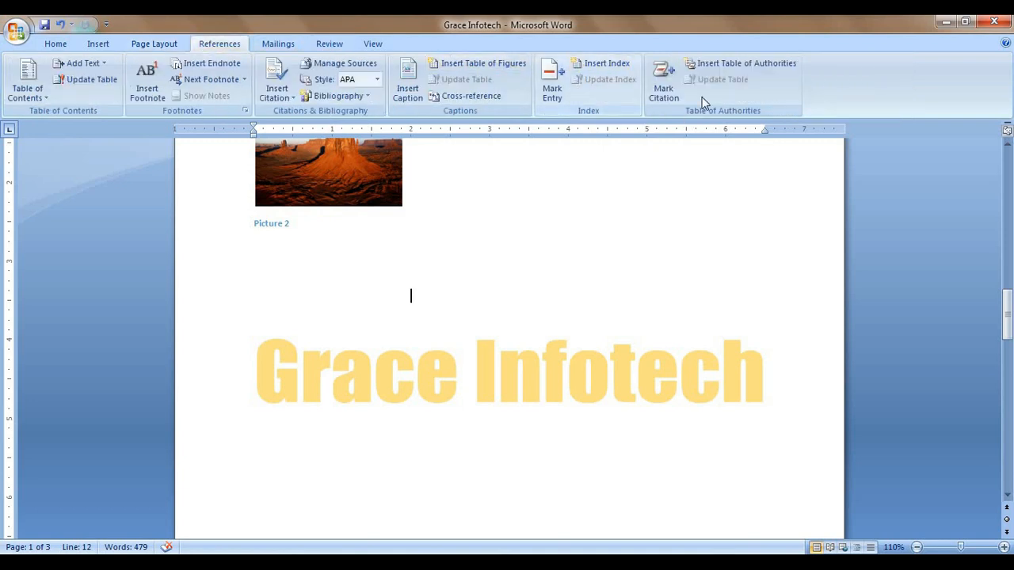
left_click(742, 65)
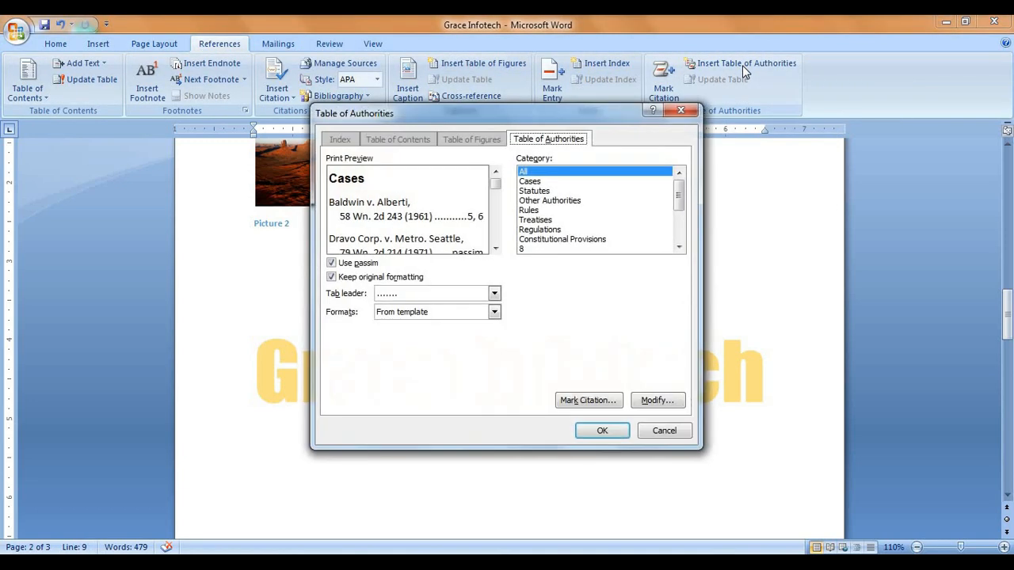
left_click(602, 430)
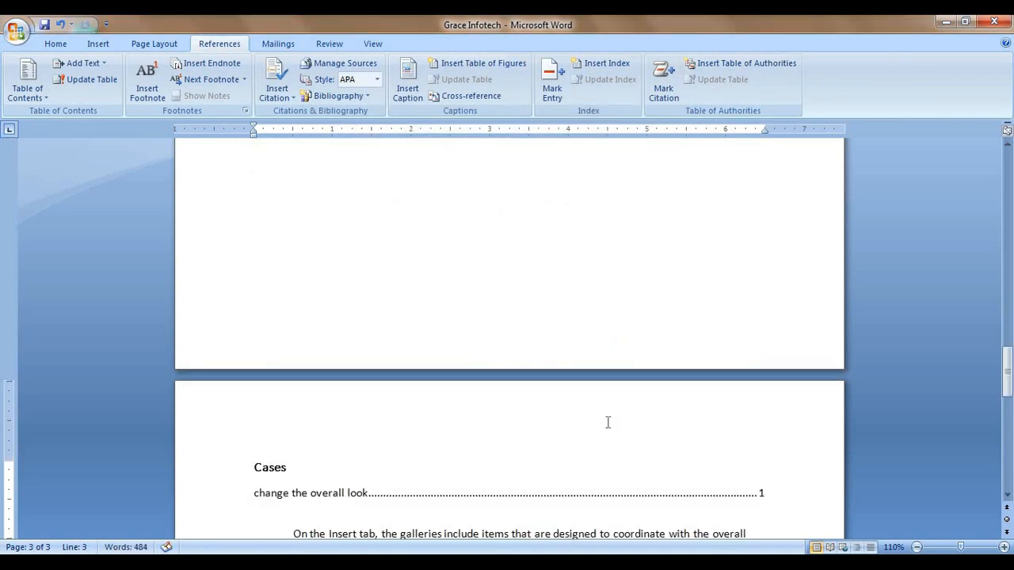
scroll(607, 420, "down", 5)
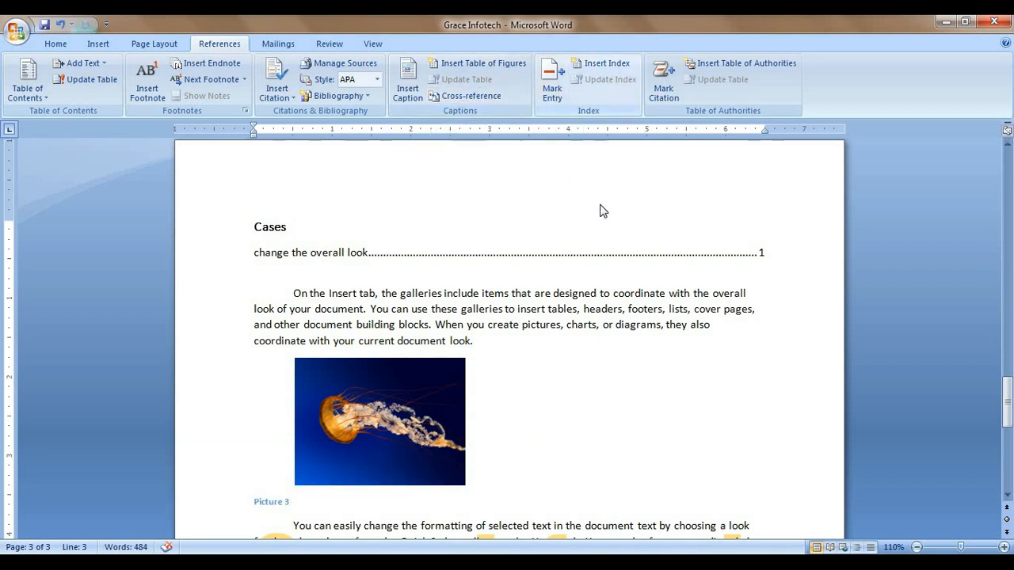
left_click(513, 339)
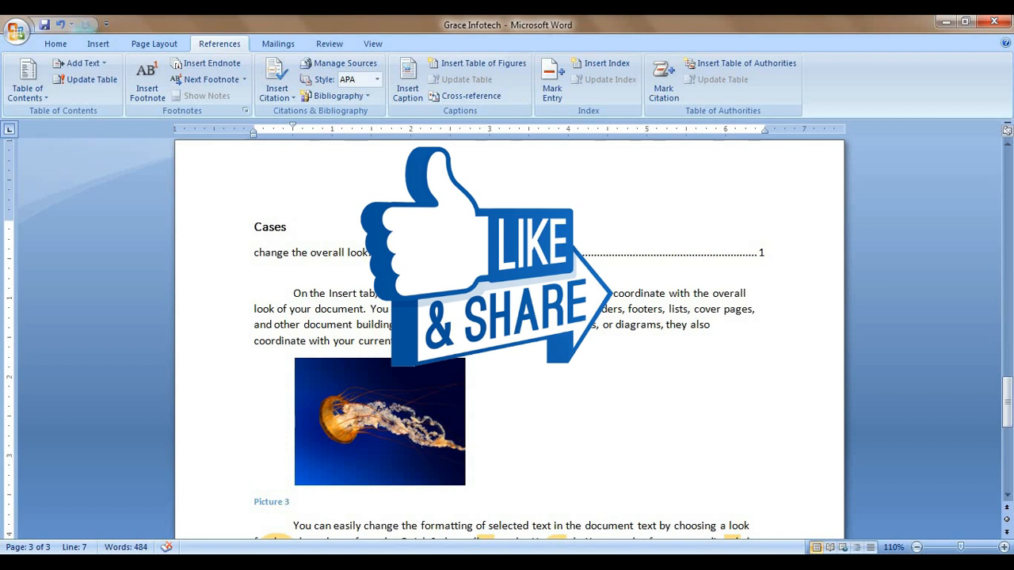
left_click(282, 43)
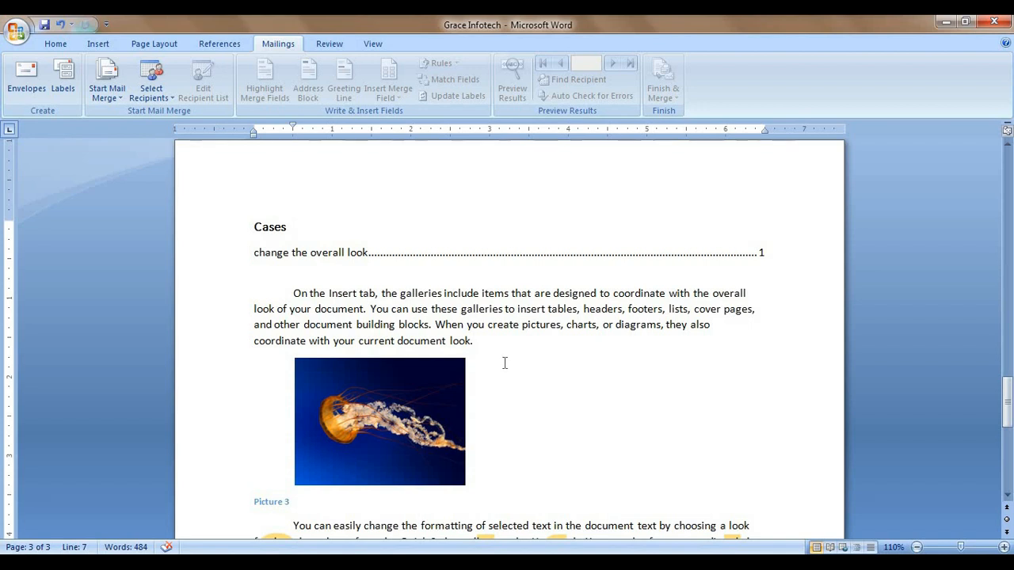
mouse_move(341, 563)
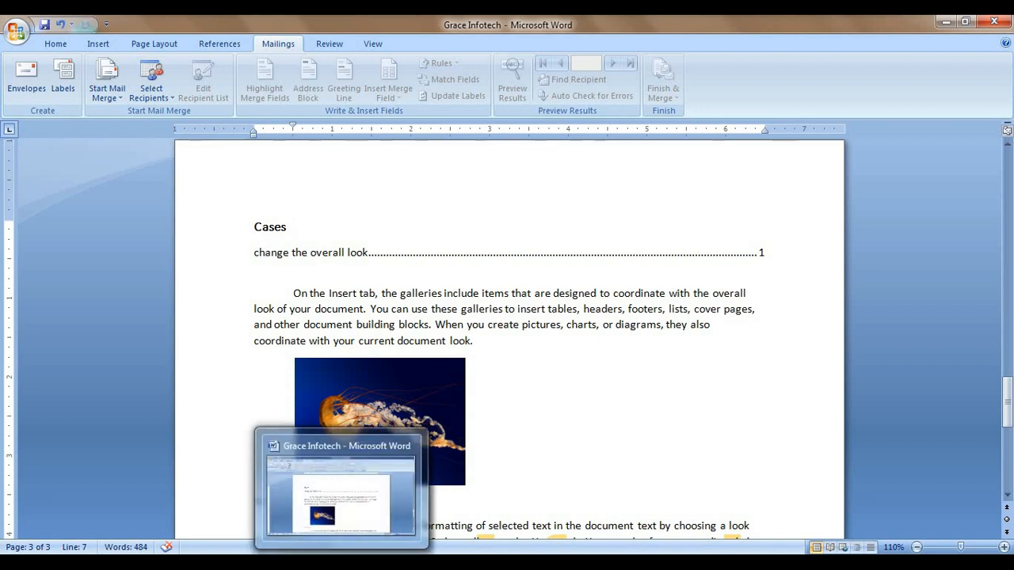